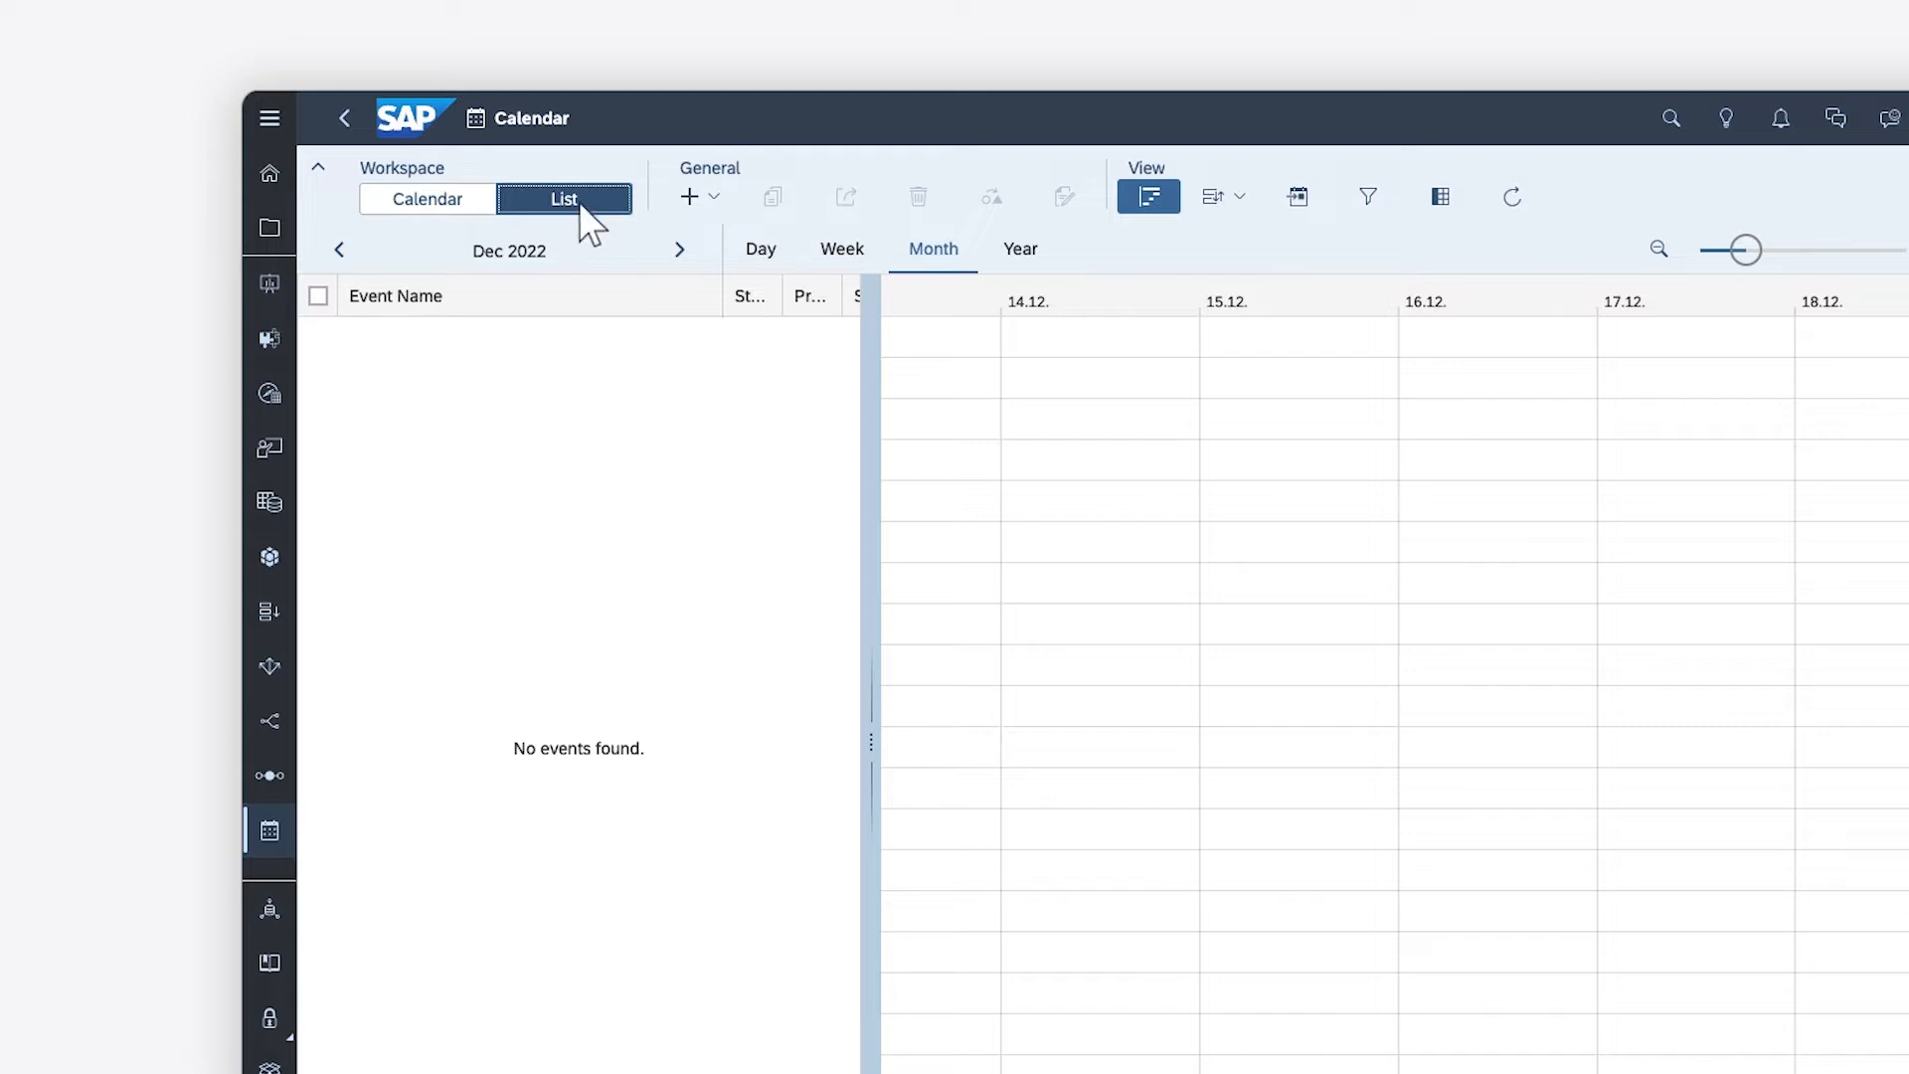
Start generating events with the wizard and name the new process Budget Review
left_click(699, 198)
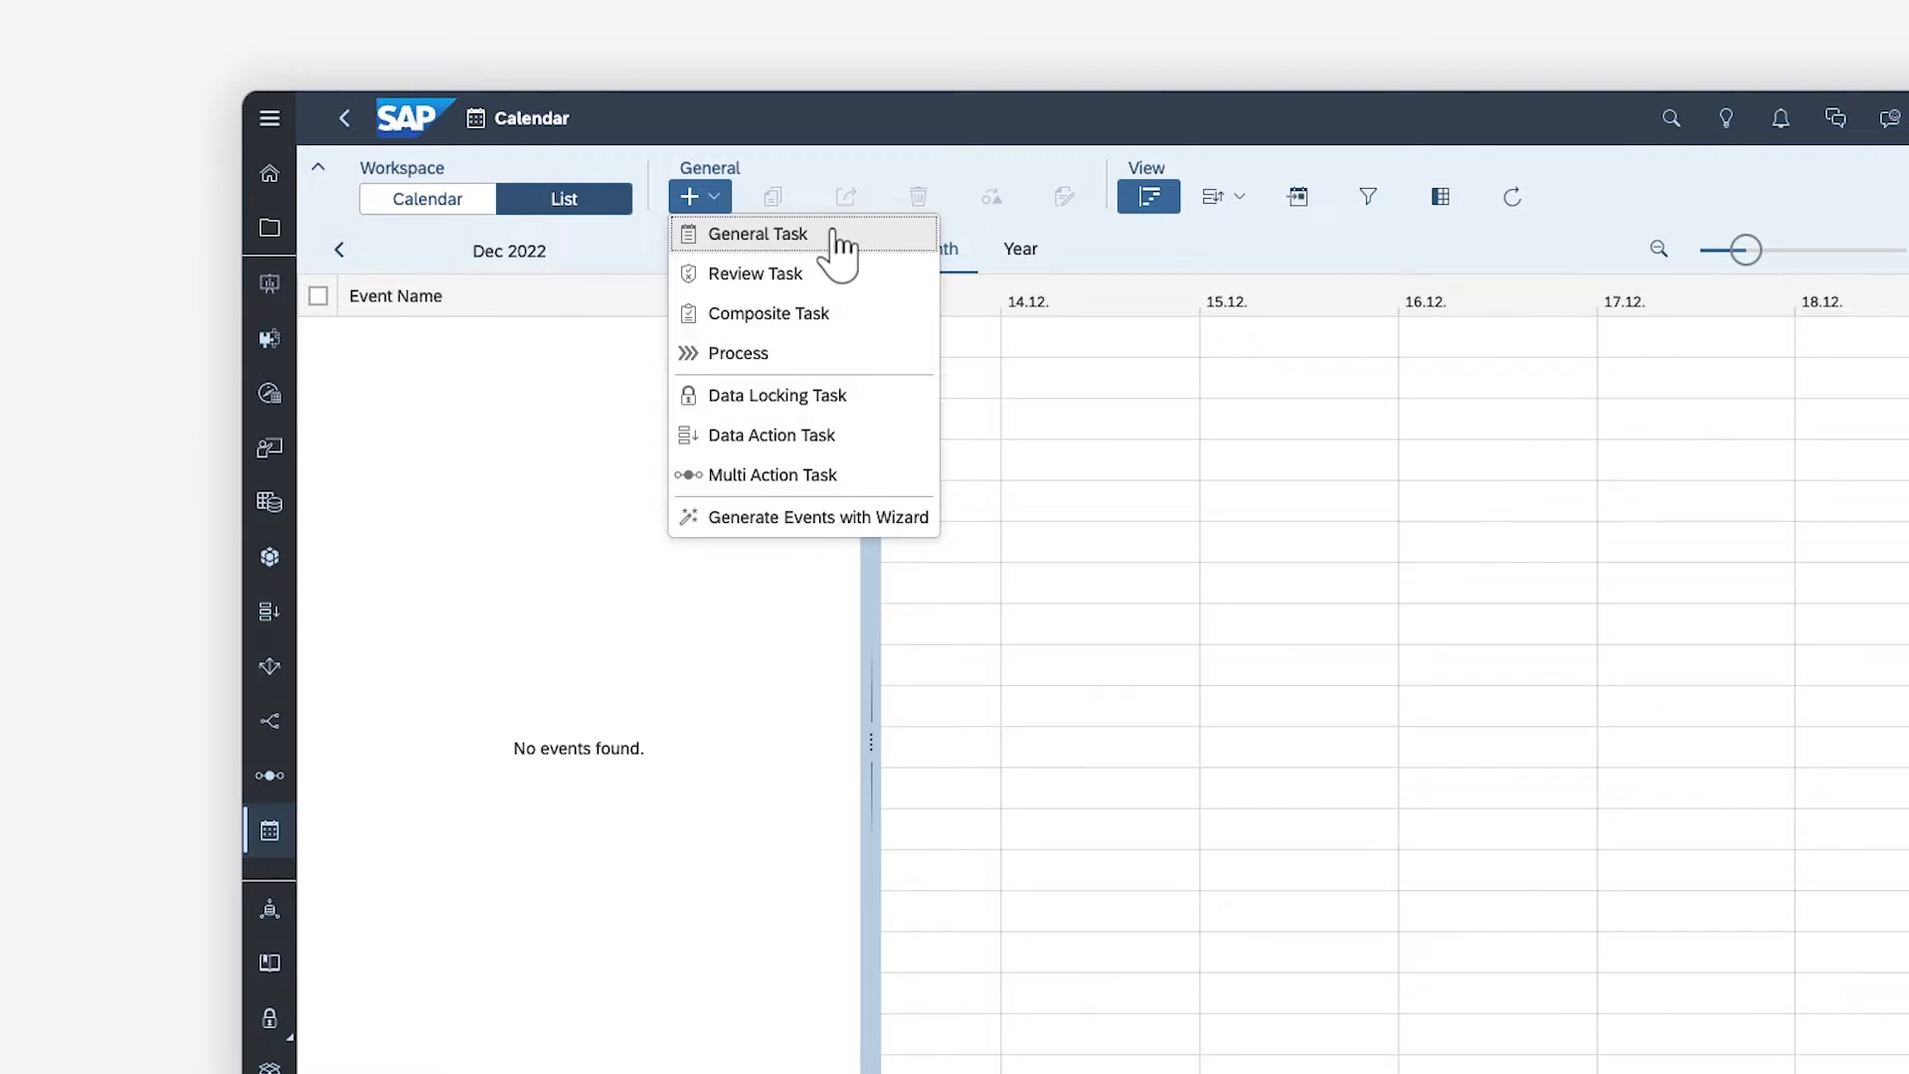
left_click(753, 525)
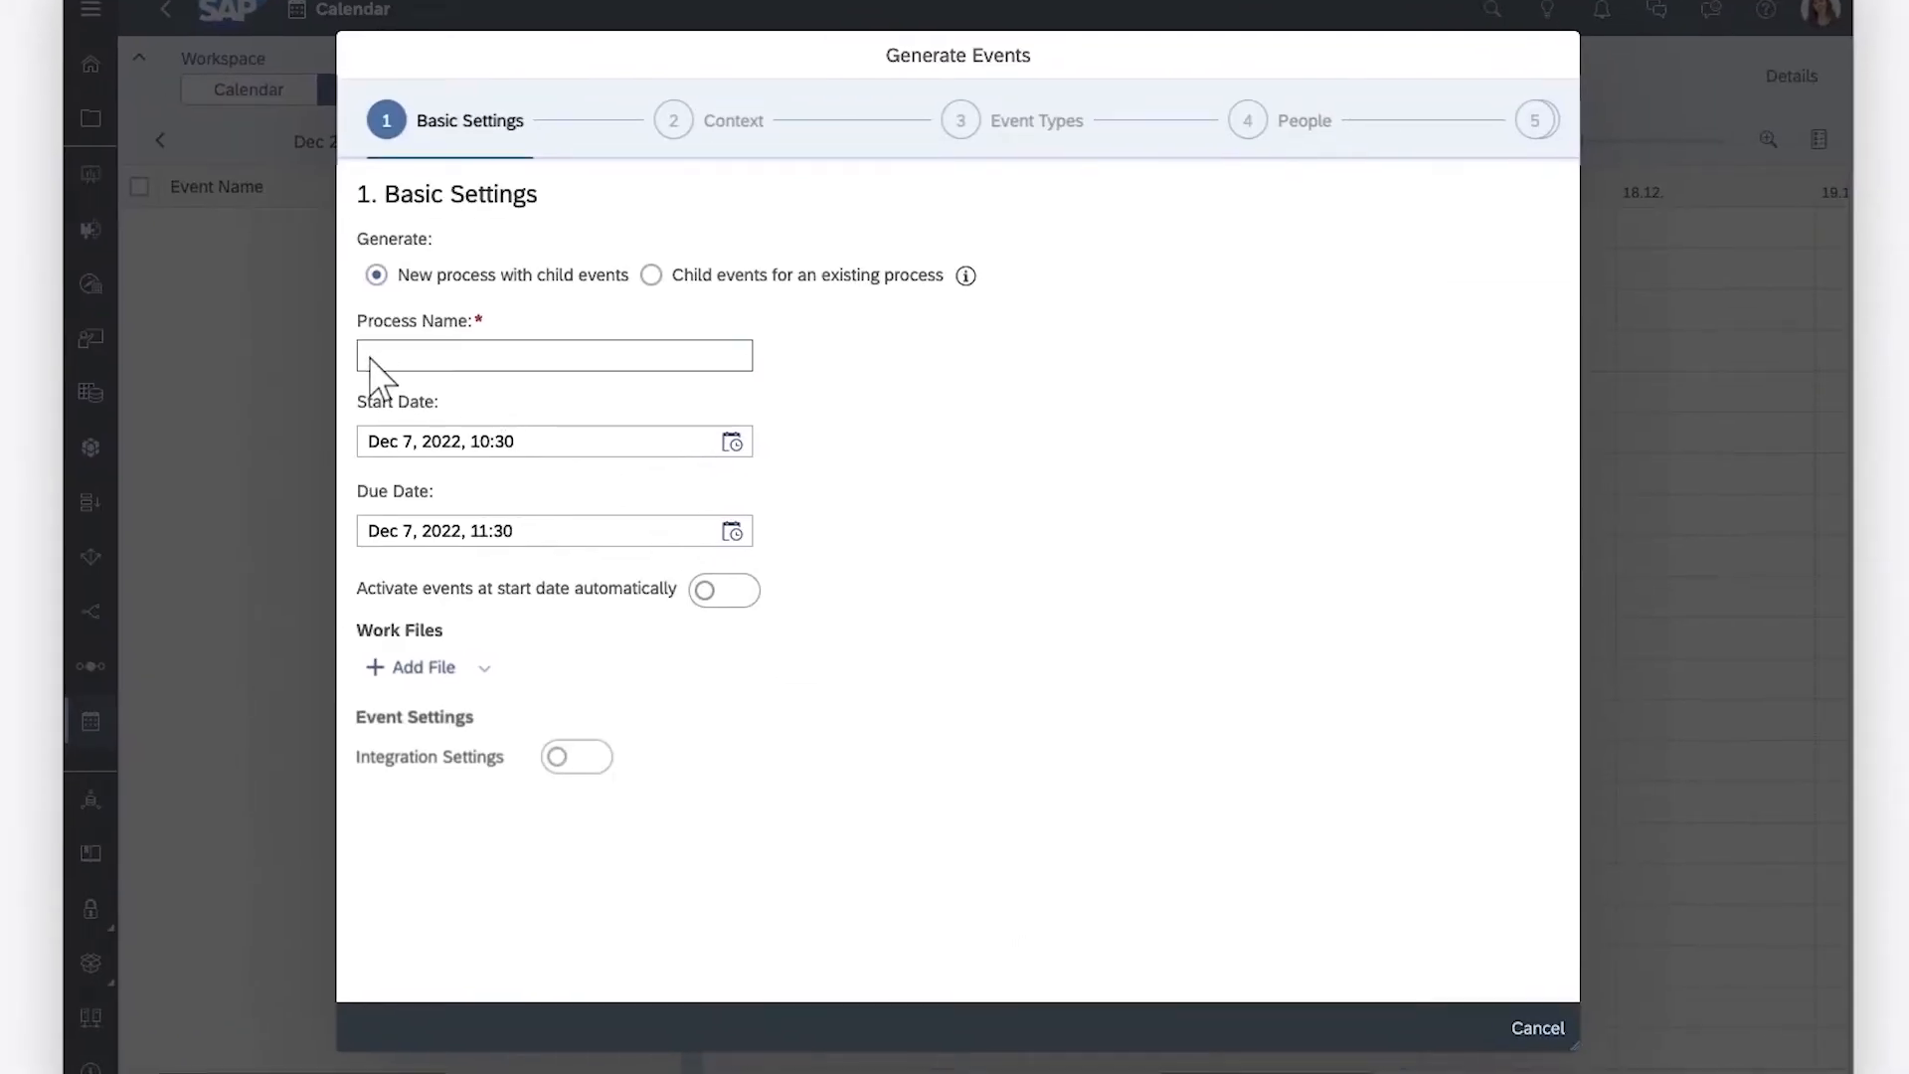
left_click(544, 469)
type("Bud")
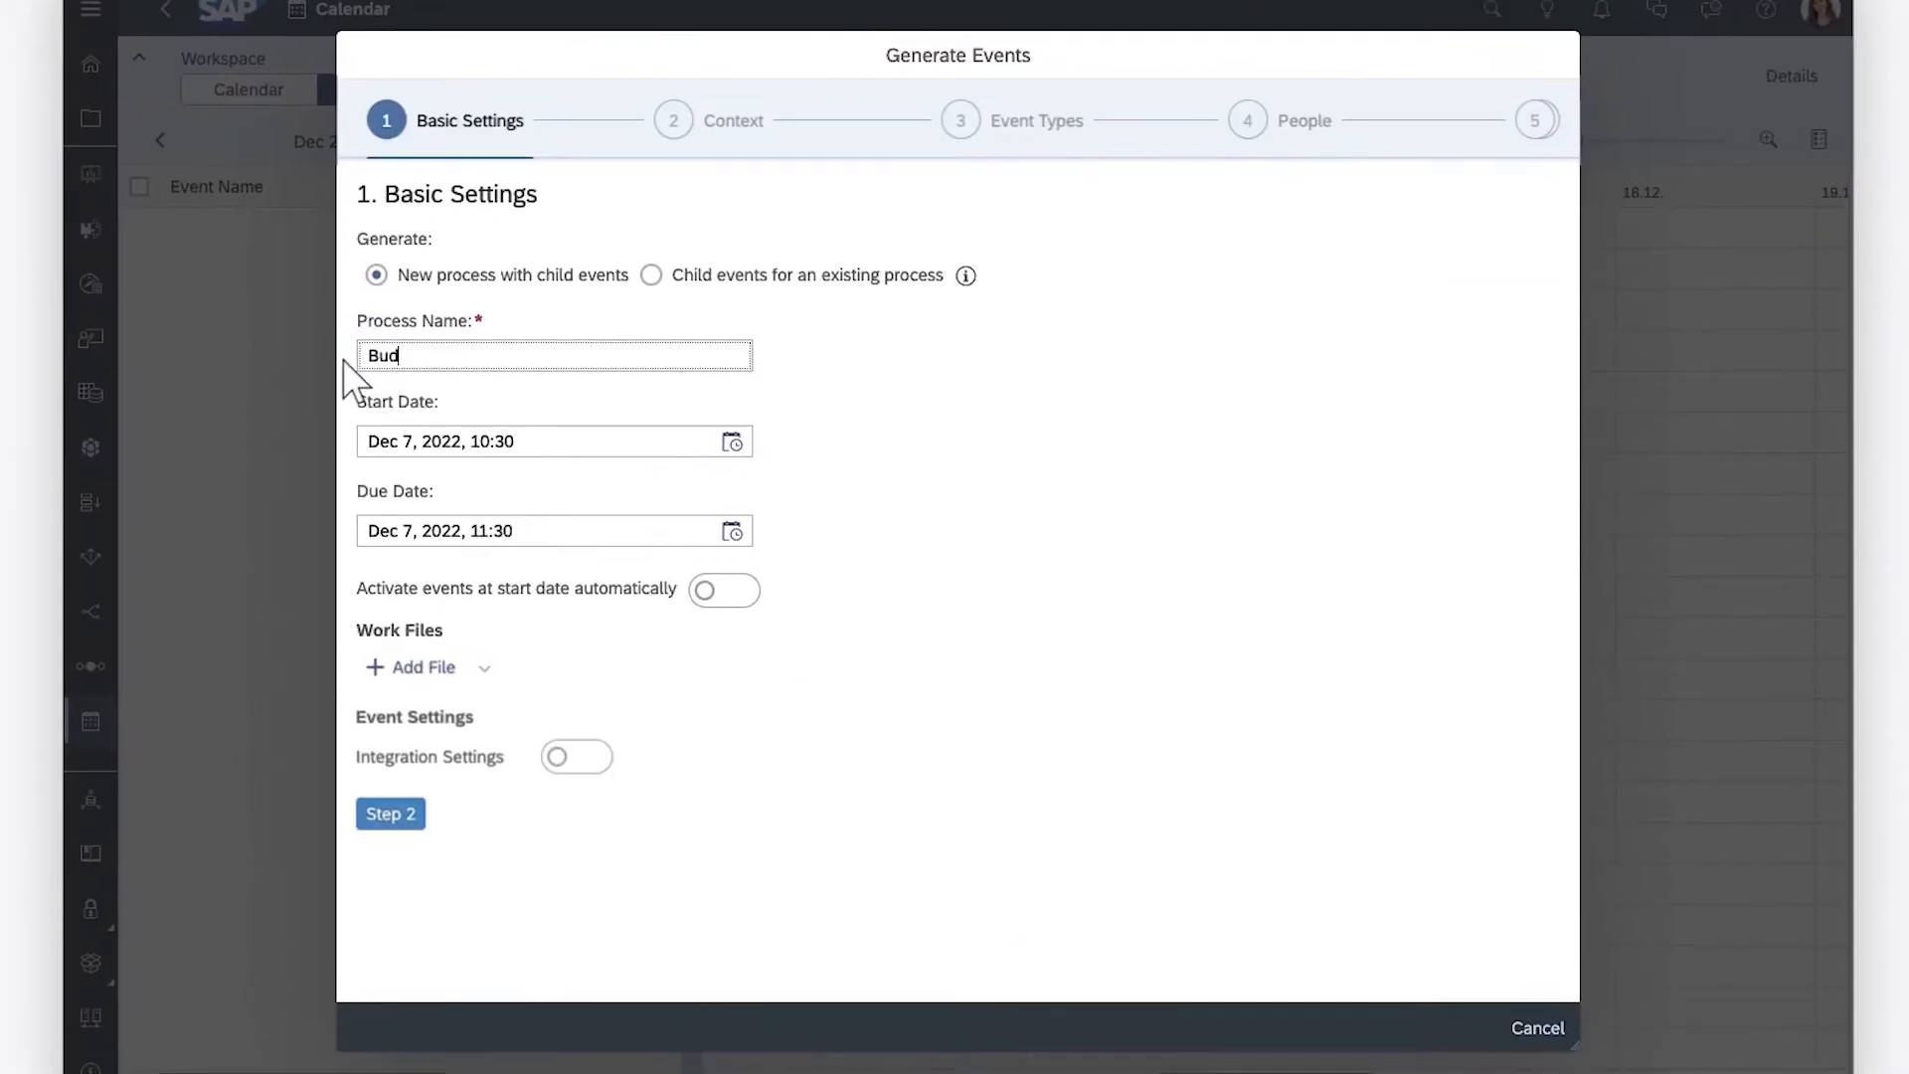
type("get Review")
Set the process due date to Dec 14, 2022, 16:30 and enable automatic activation of events at the start date
left_click(732, 531)
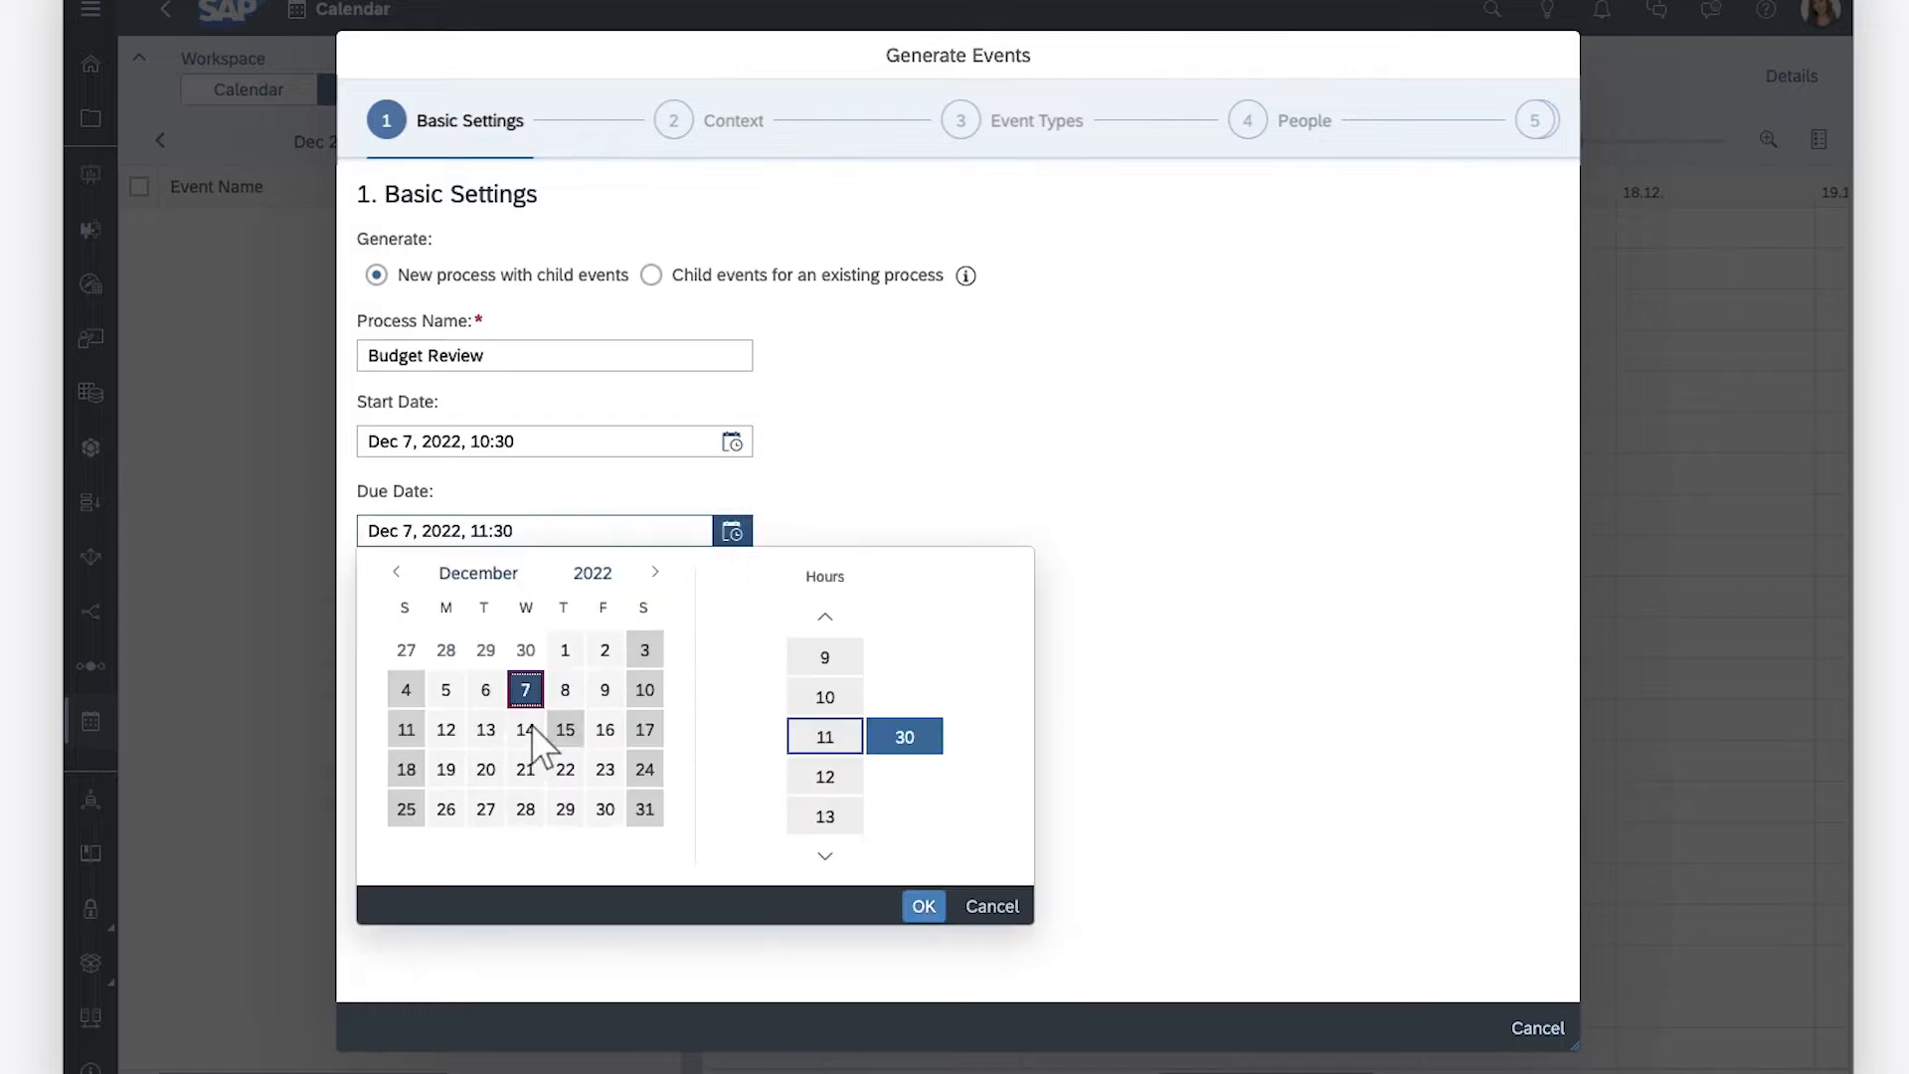
left_click(825, 855)
left_click(825, 857)
left_click(826, 858)
left_click(825, 816)
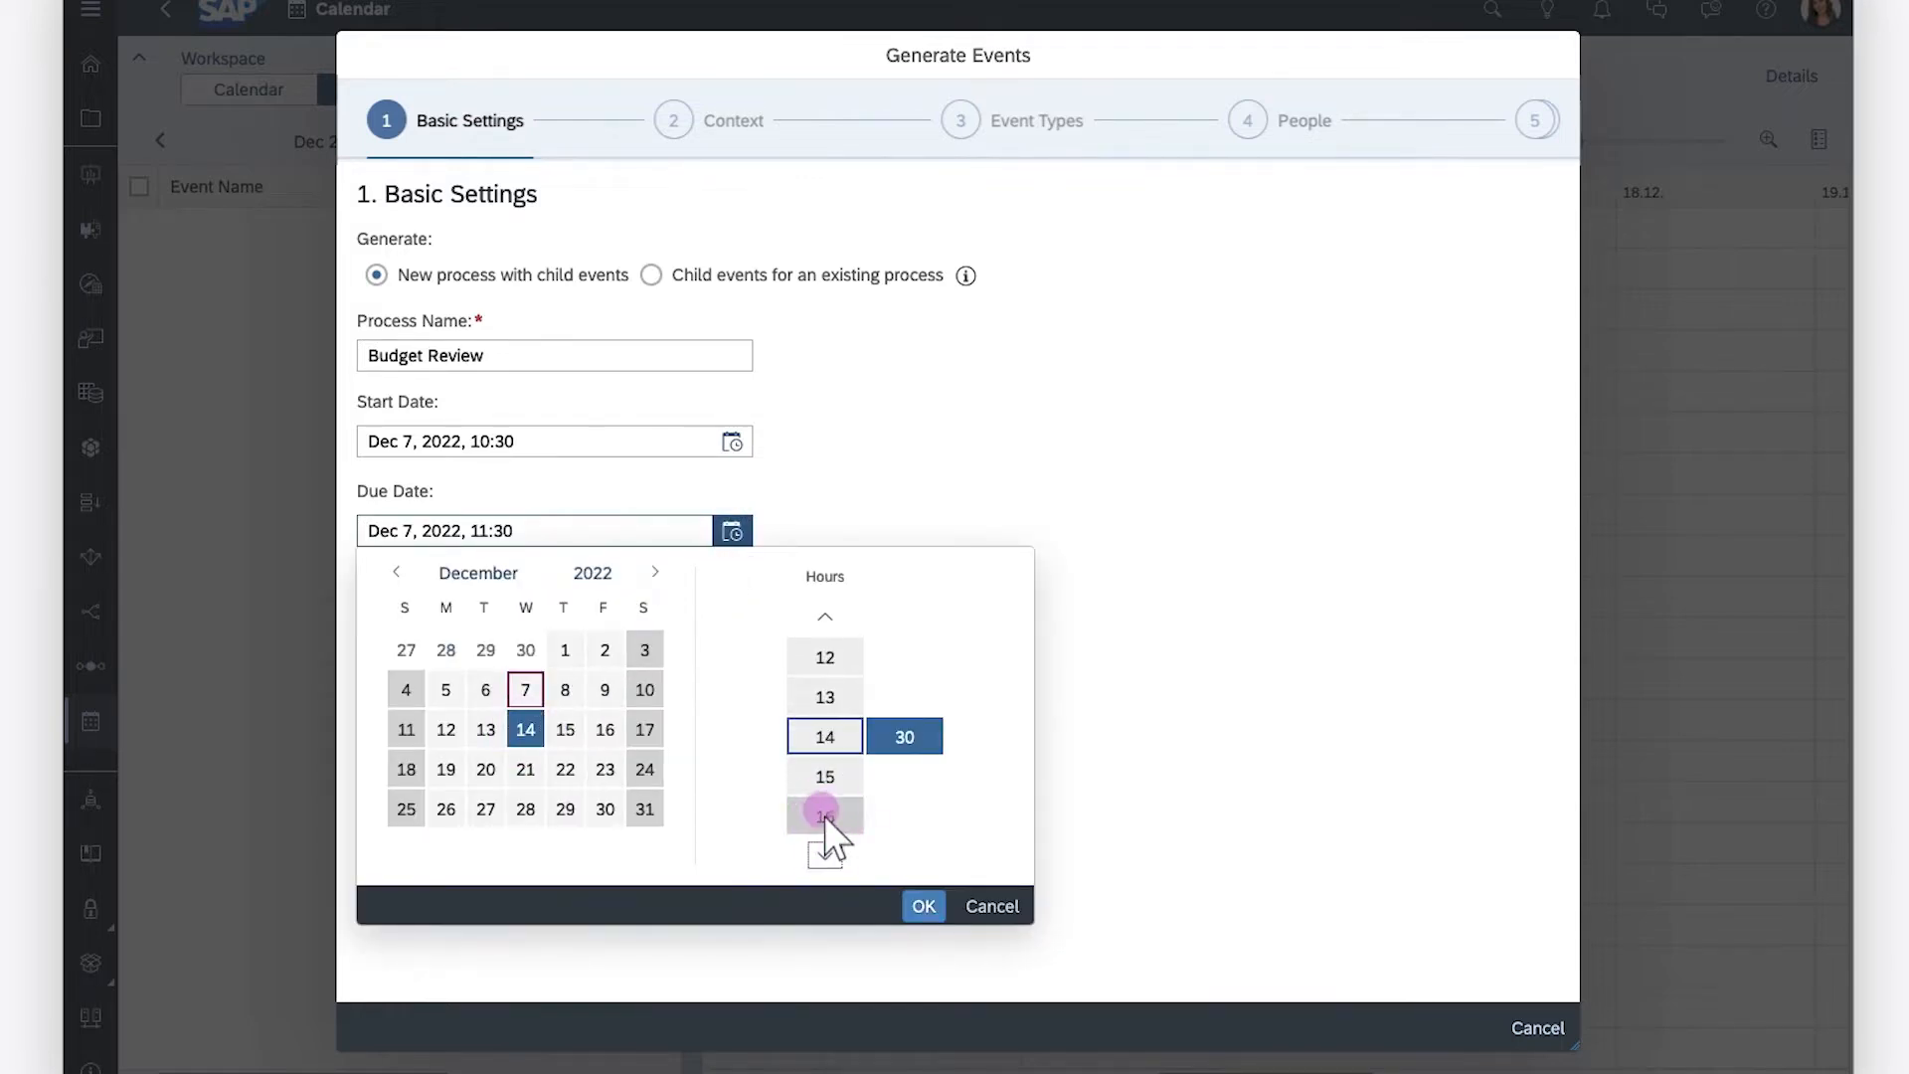
left_click(924, 906)
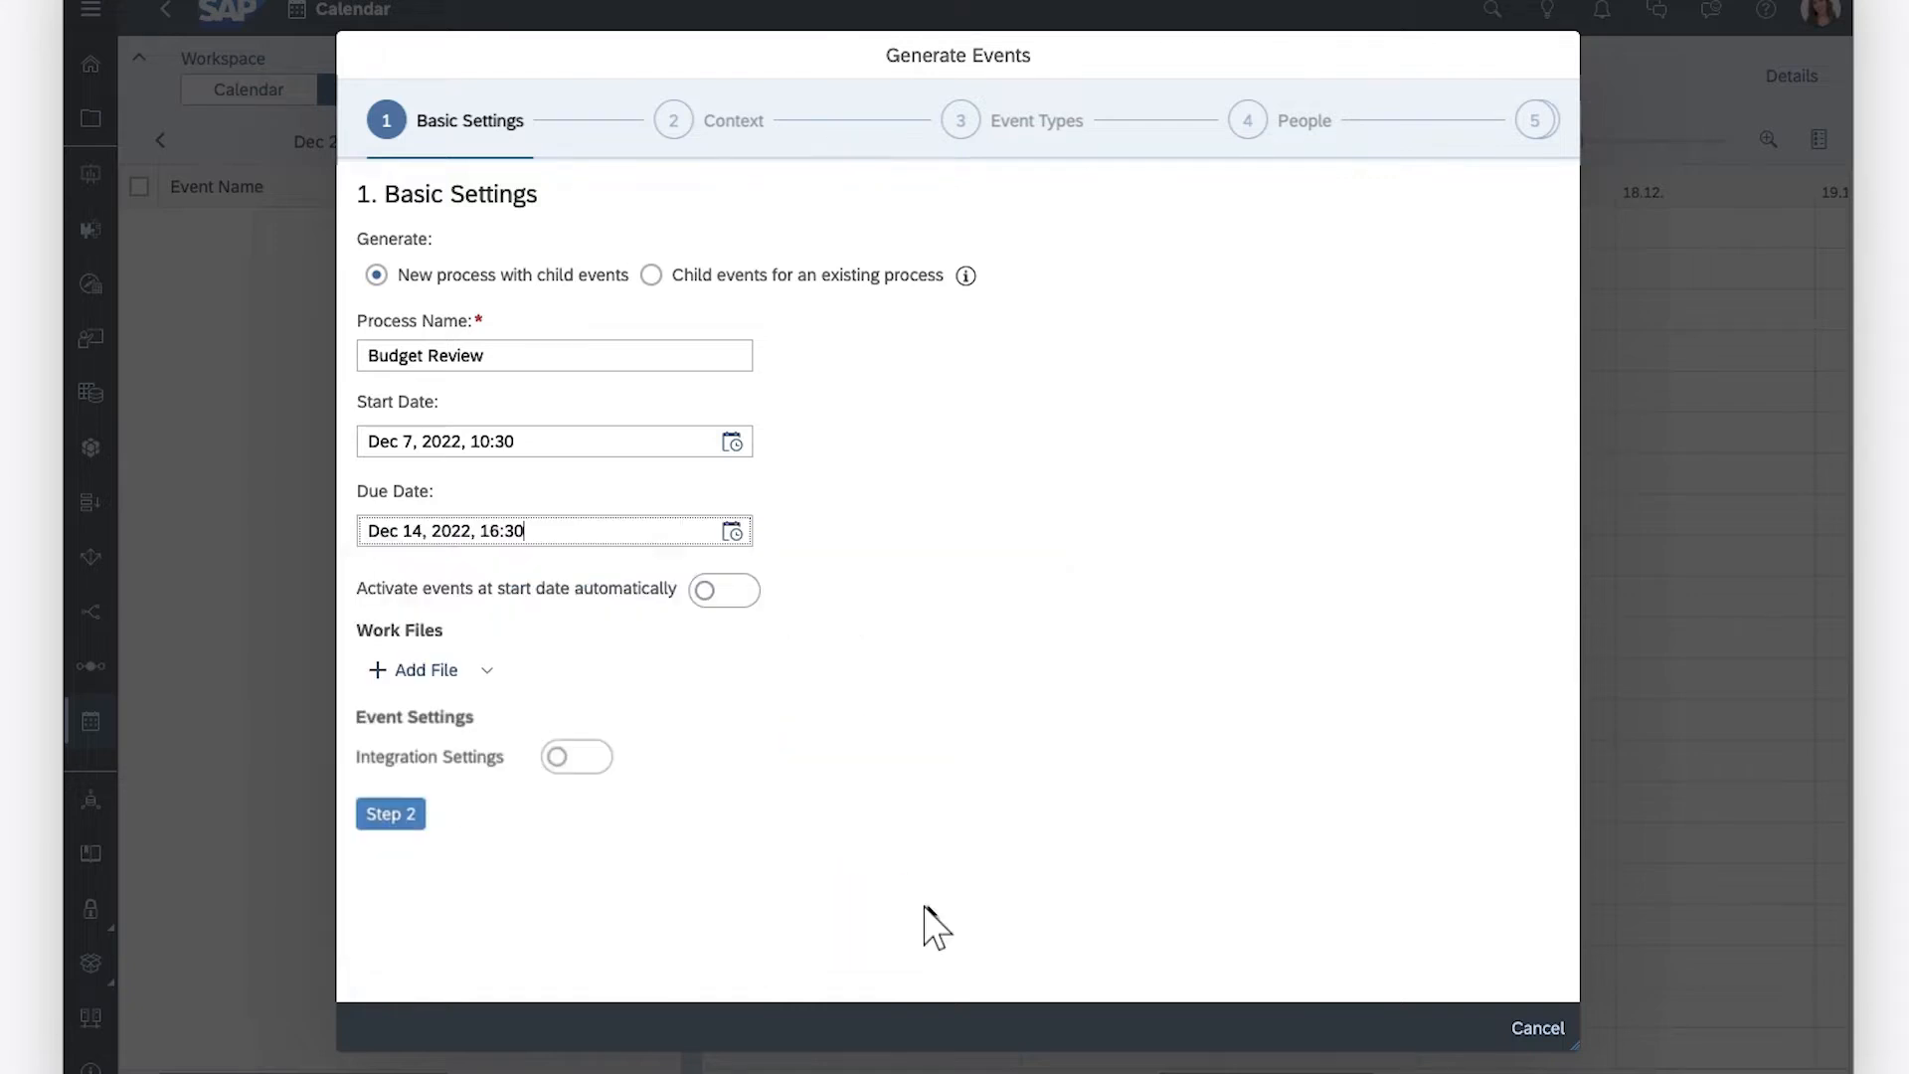
left_click(741, 592)
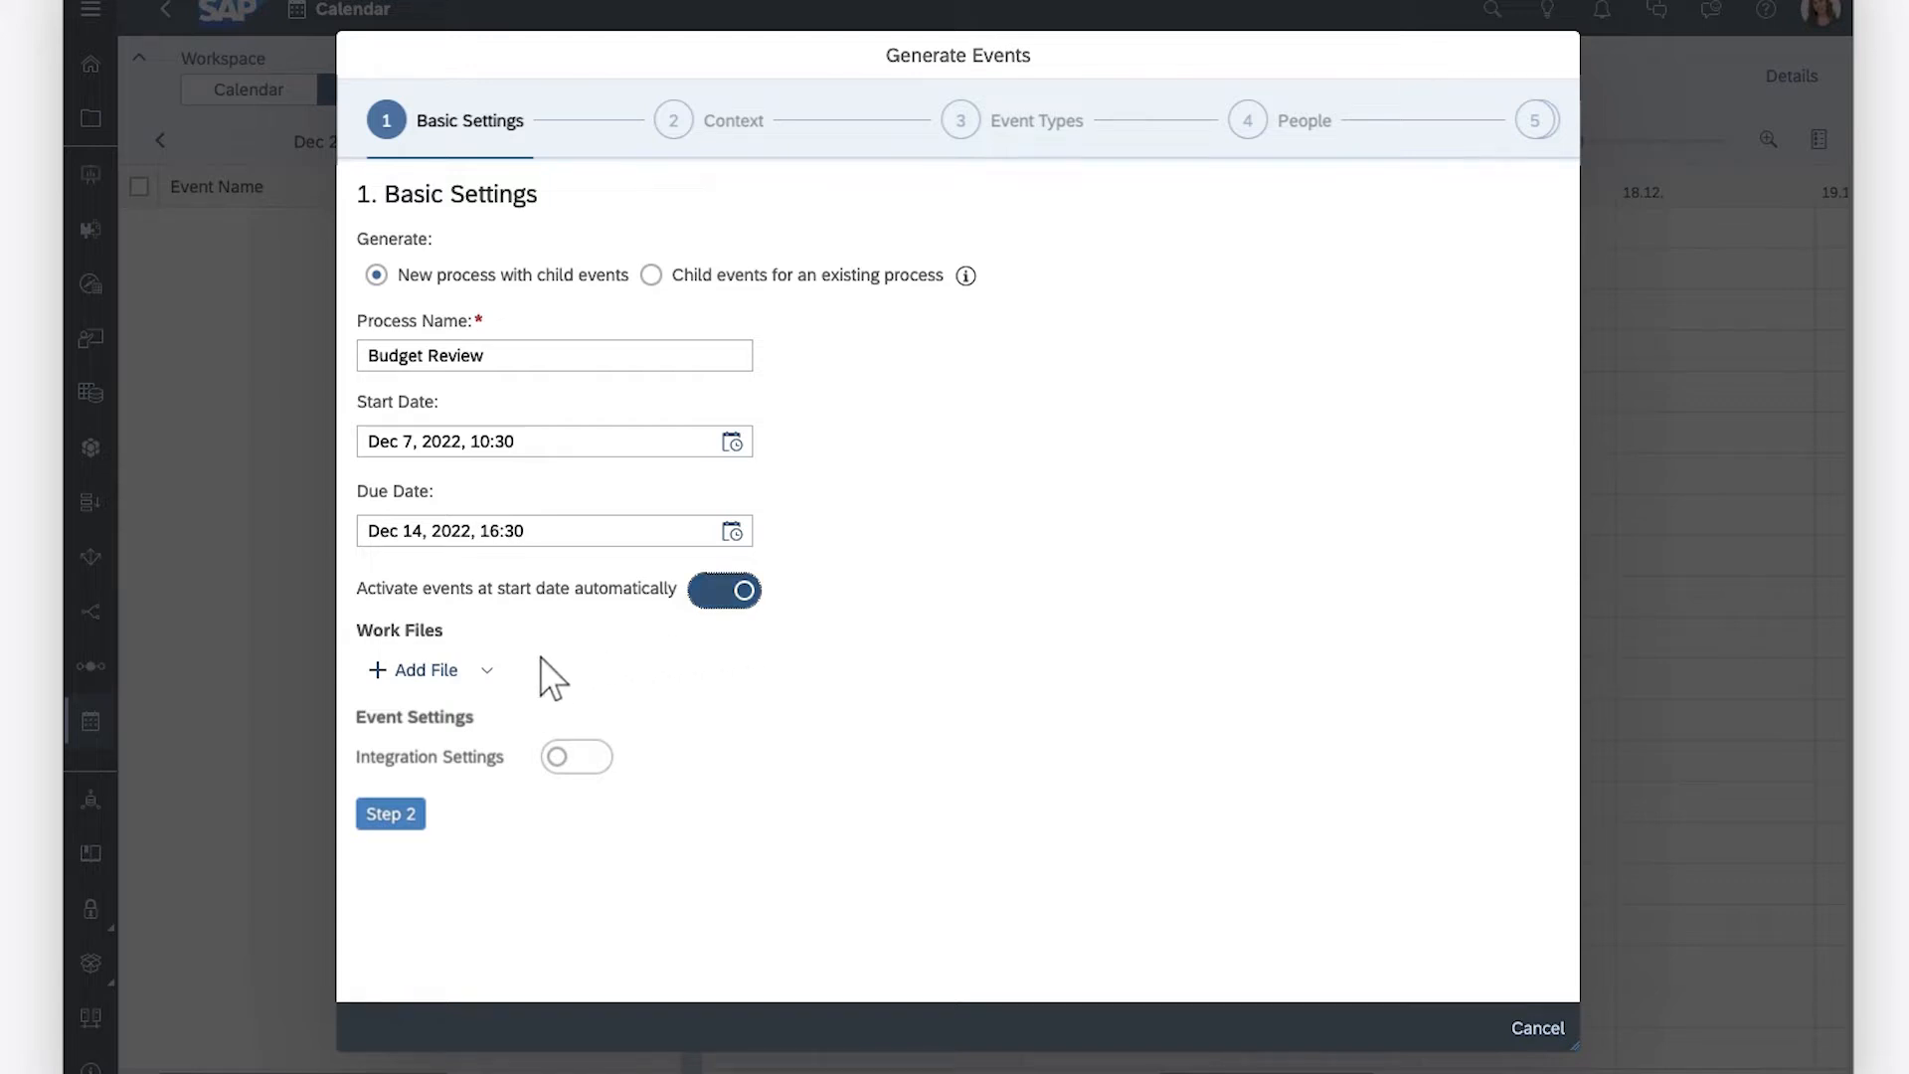
Search the public files for Budget and add the Budget Review story as the process's work file
left_click(416, 670)
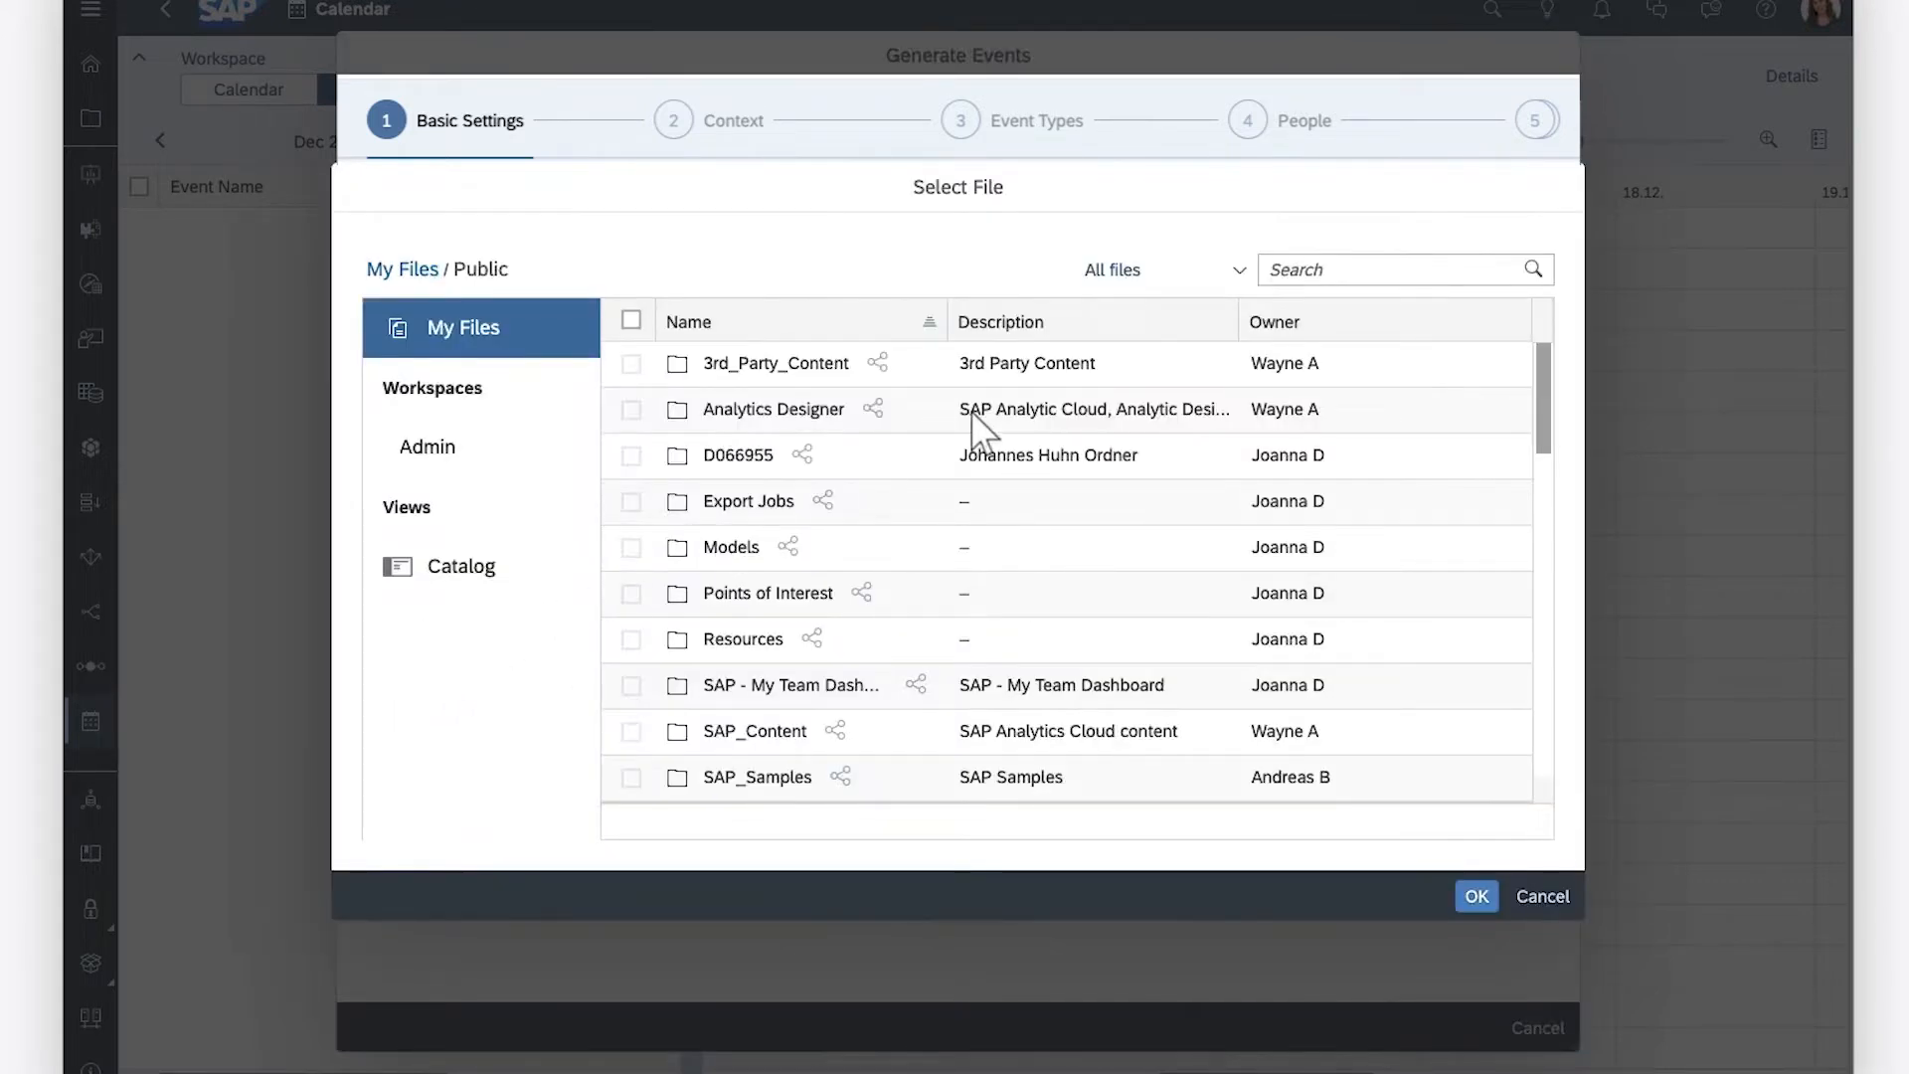
left_click(1274, 271)
type("Budget")
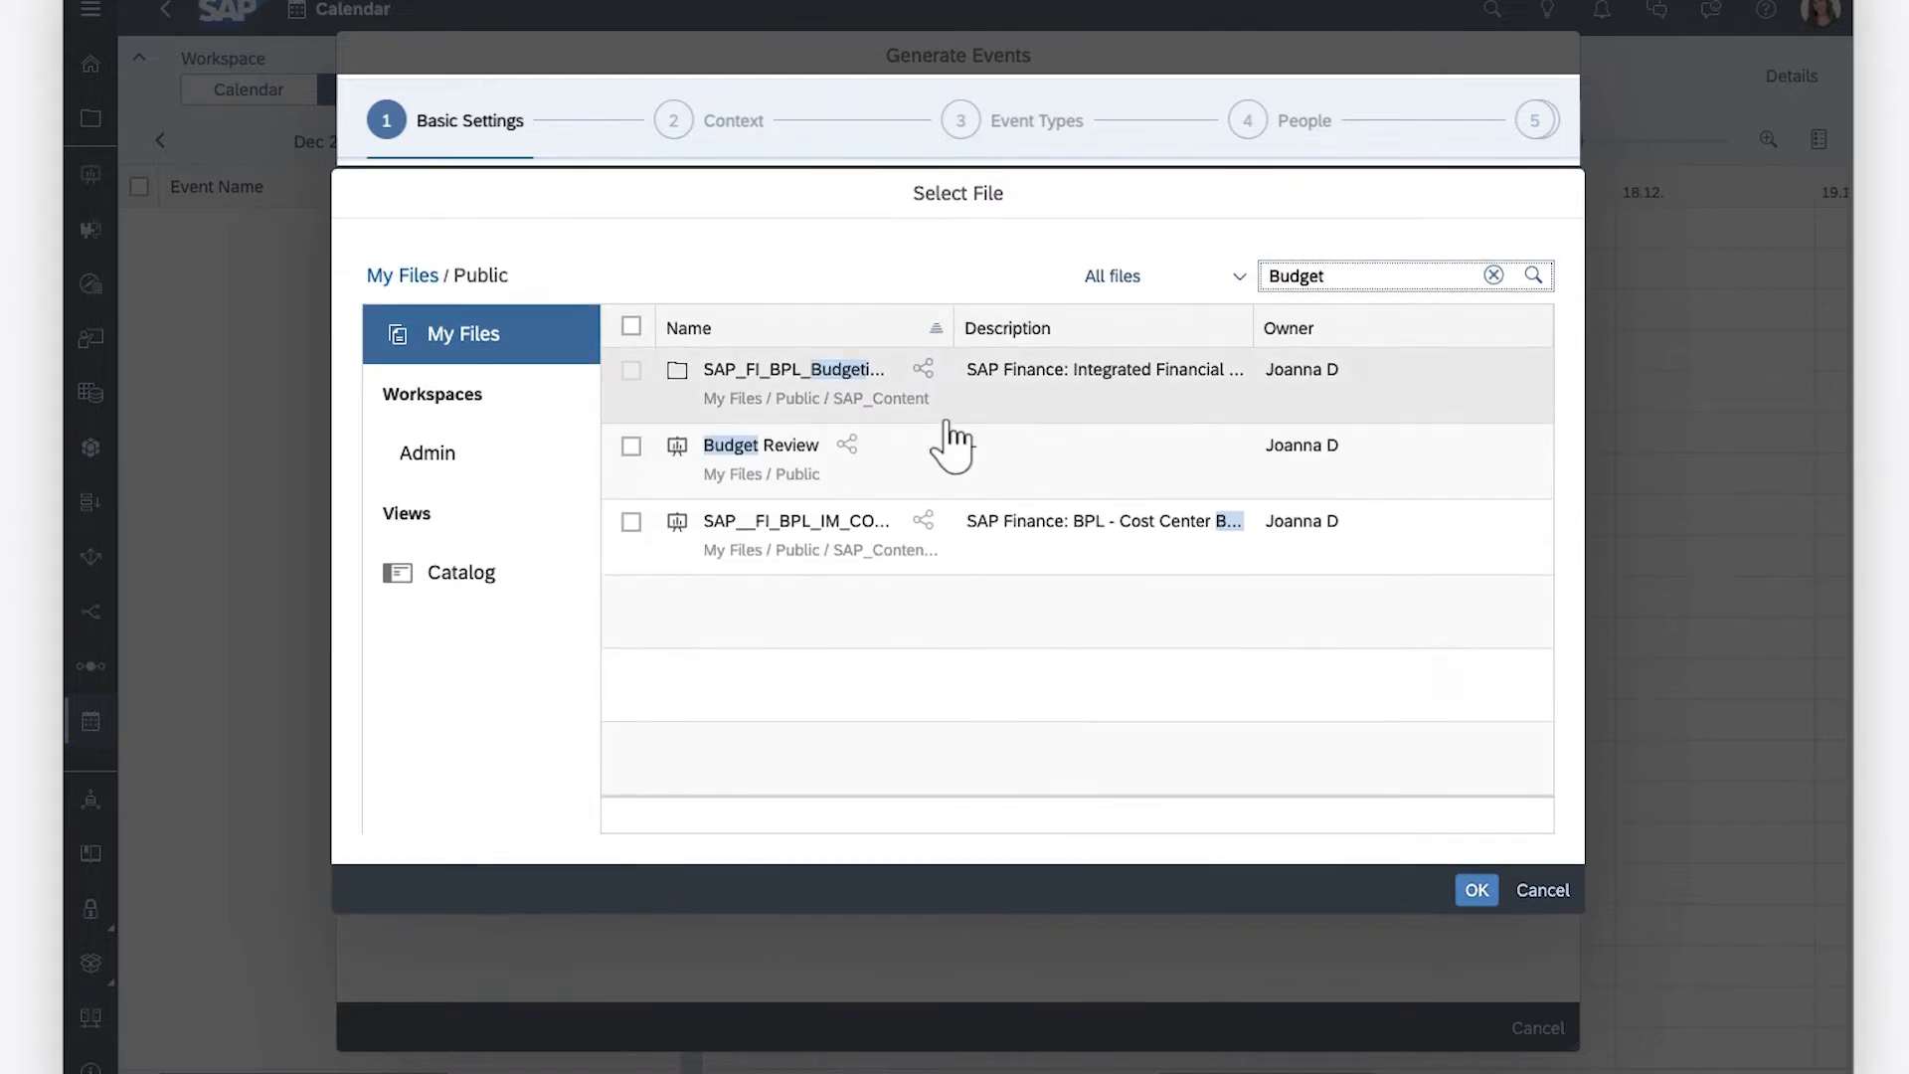
left_click(746, 440)
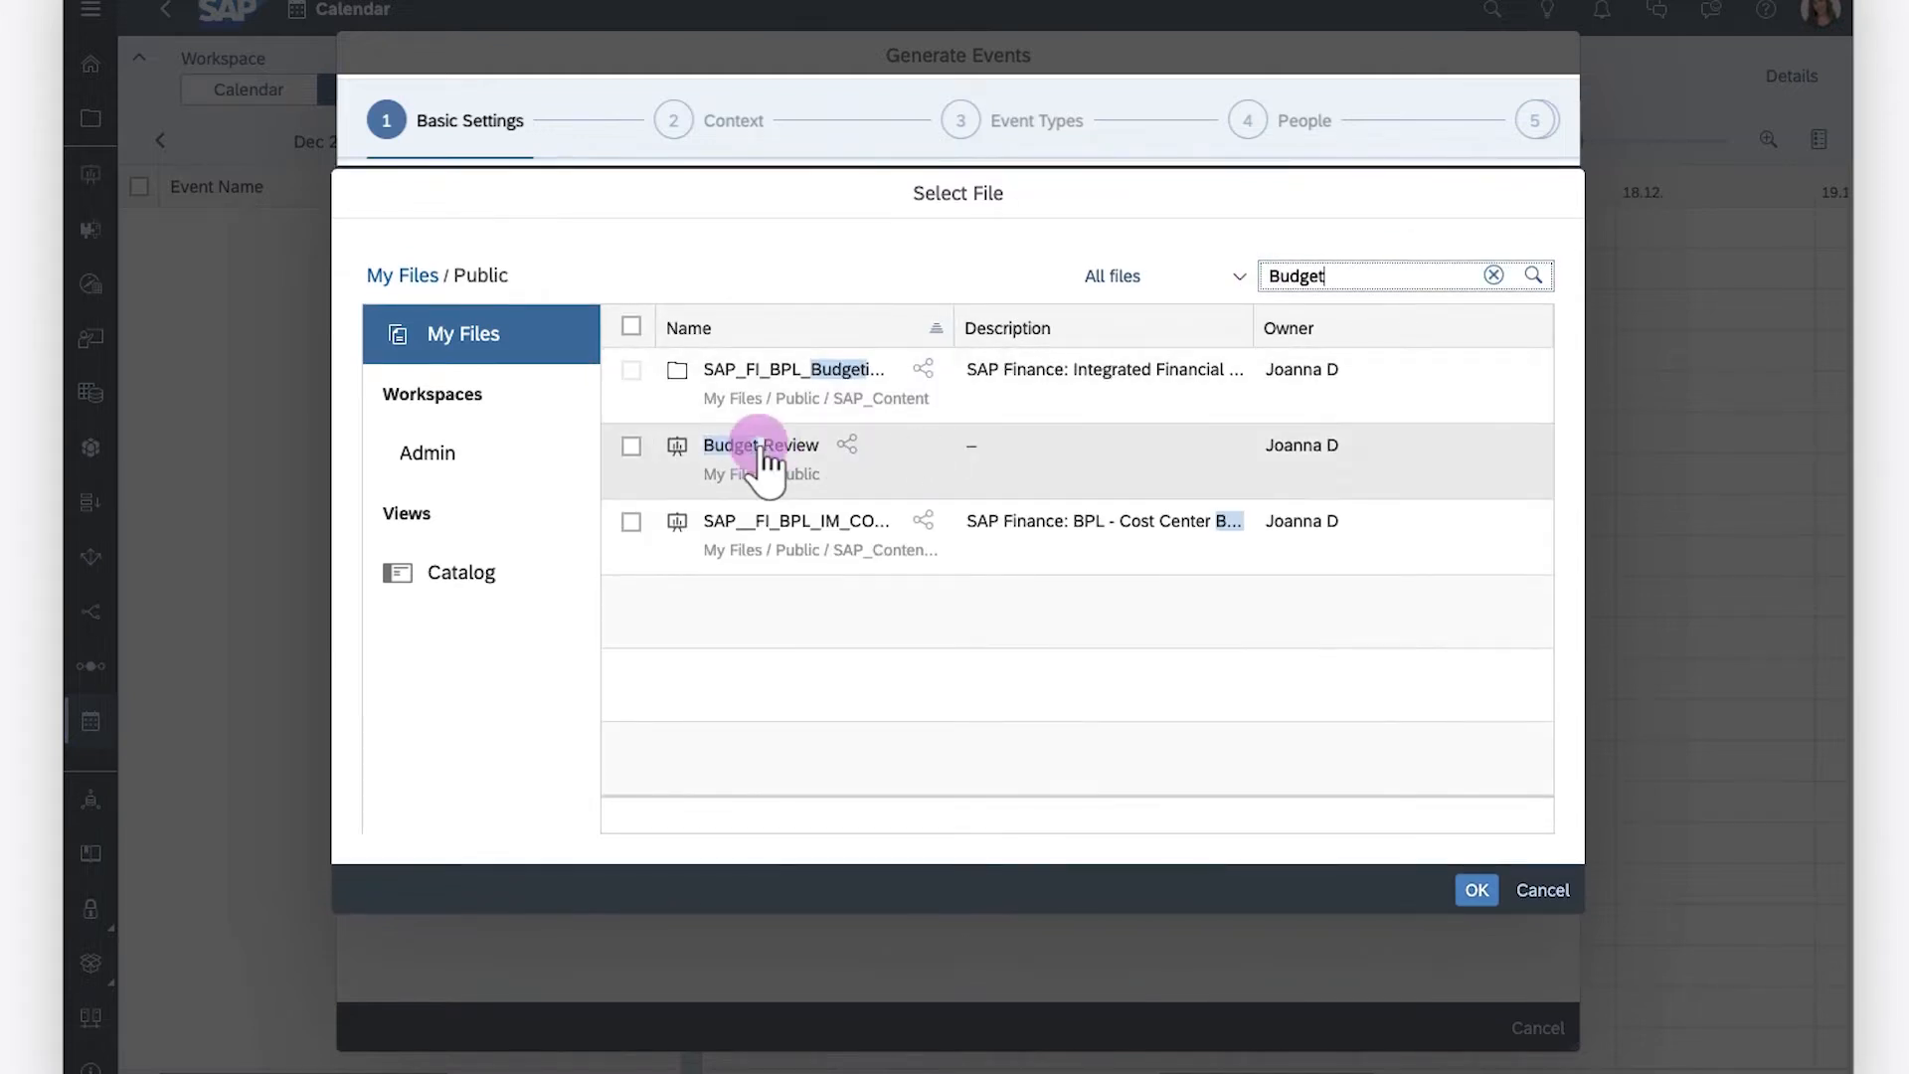
left_click(1477, 890)
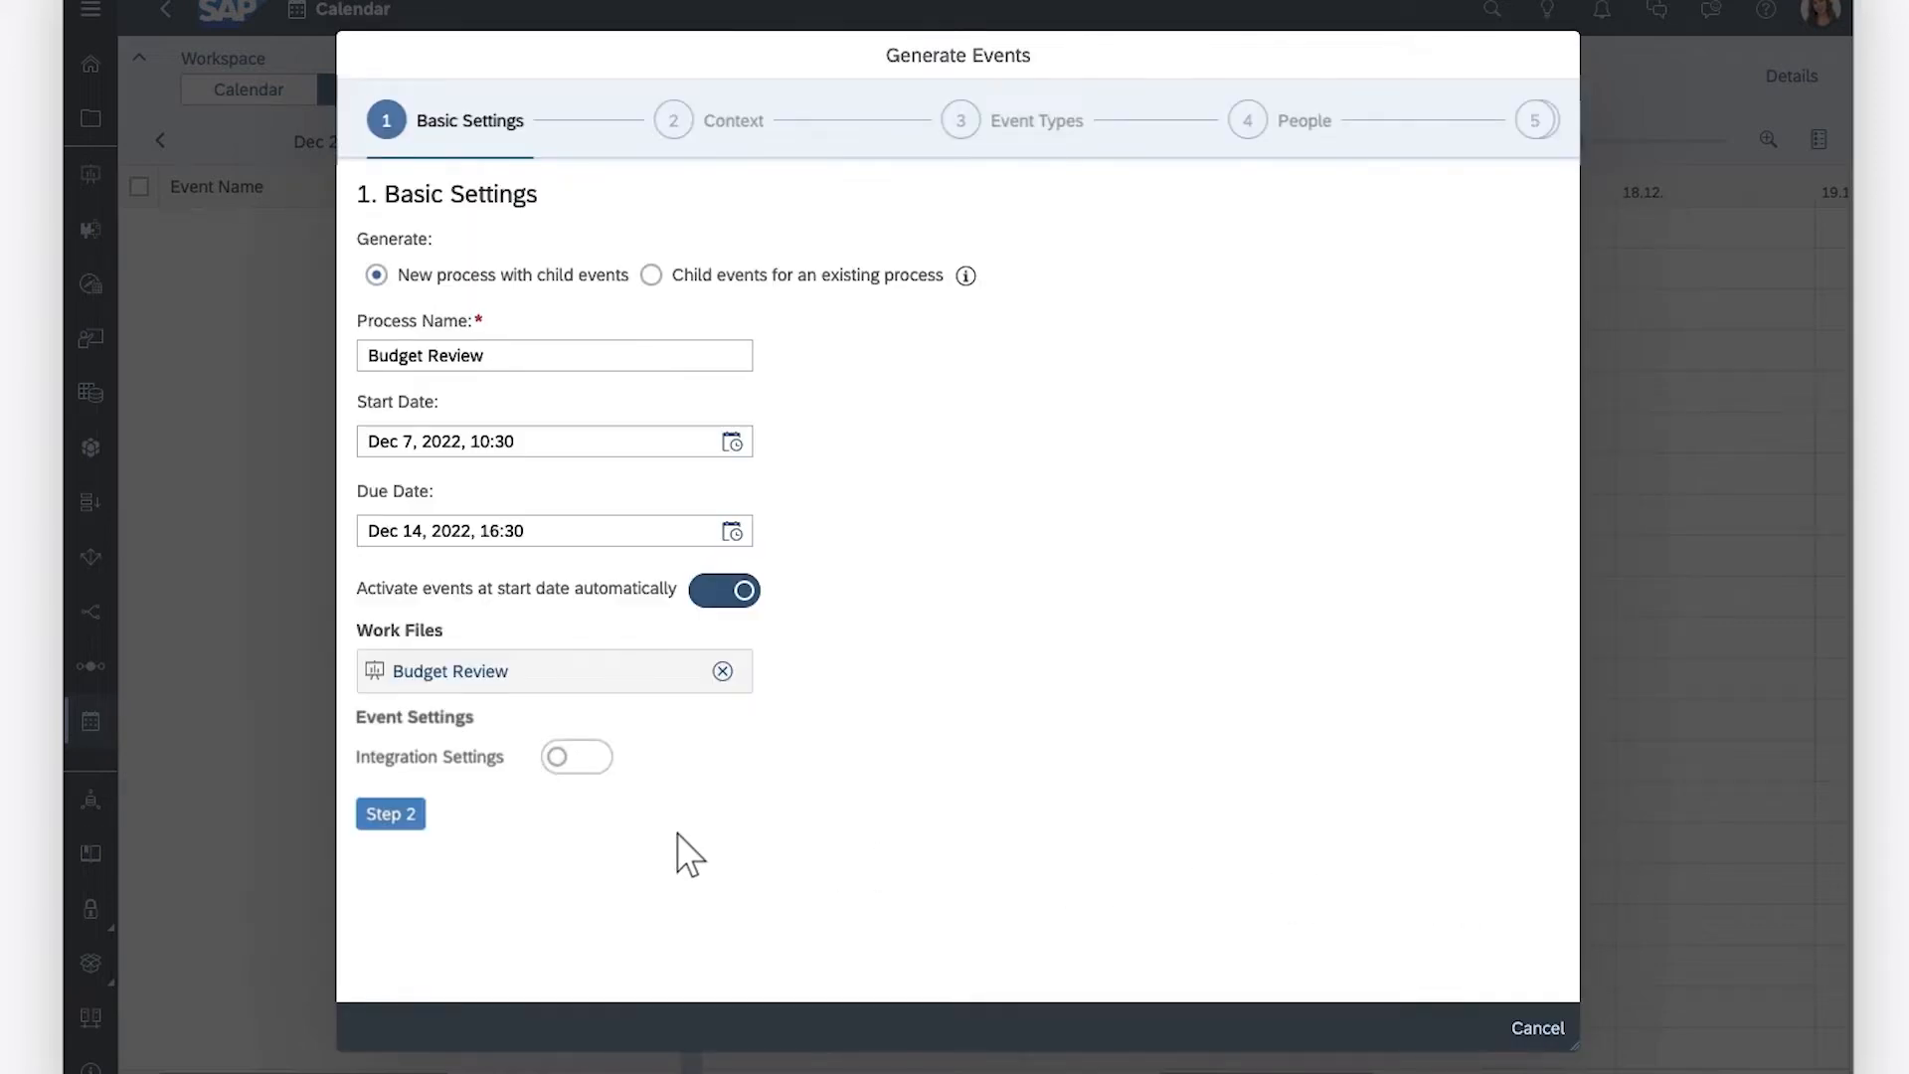
Continue to the Context step and choose PLANNING_working as the model for the events
left_click(392, 818)
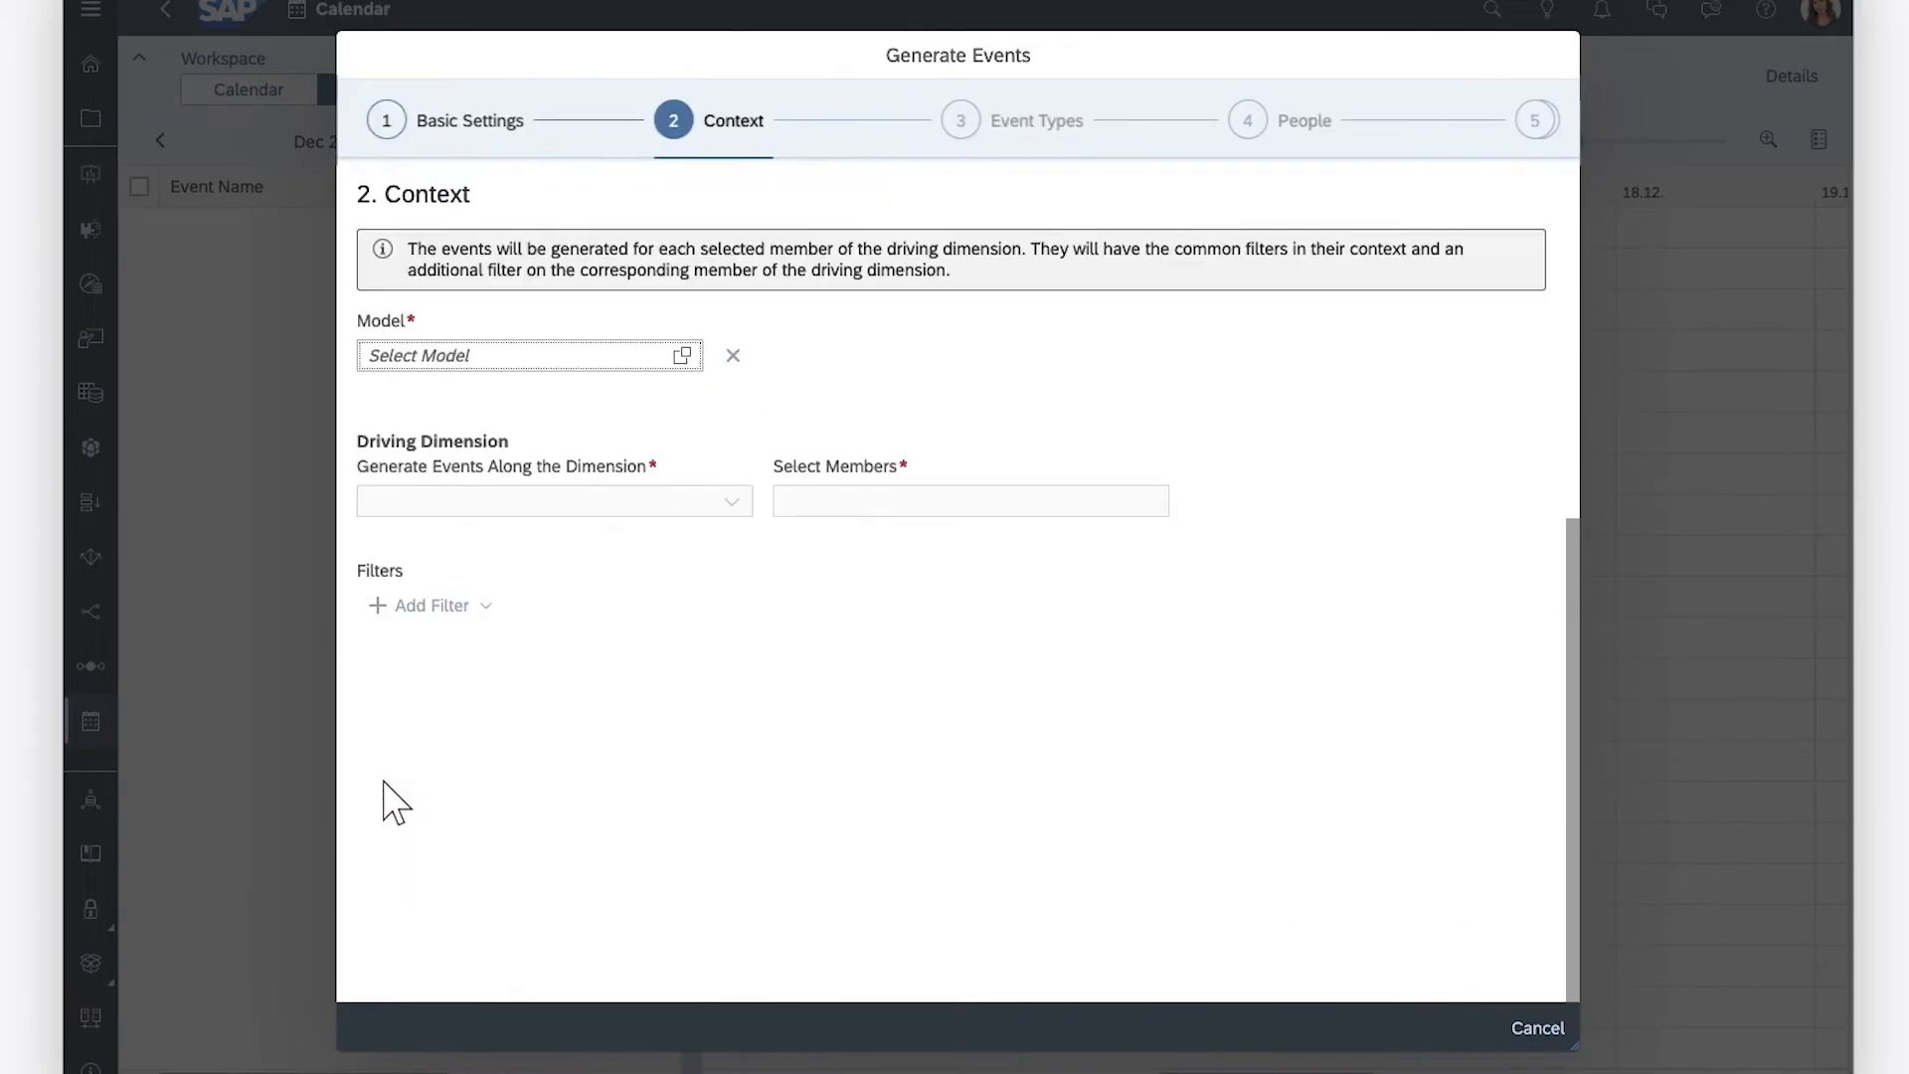
left_click(683, 356)
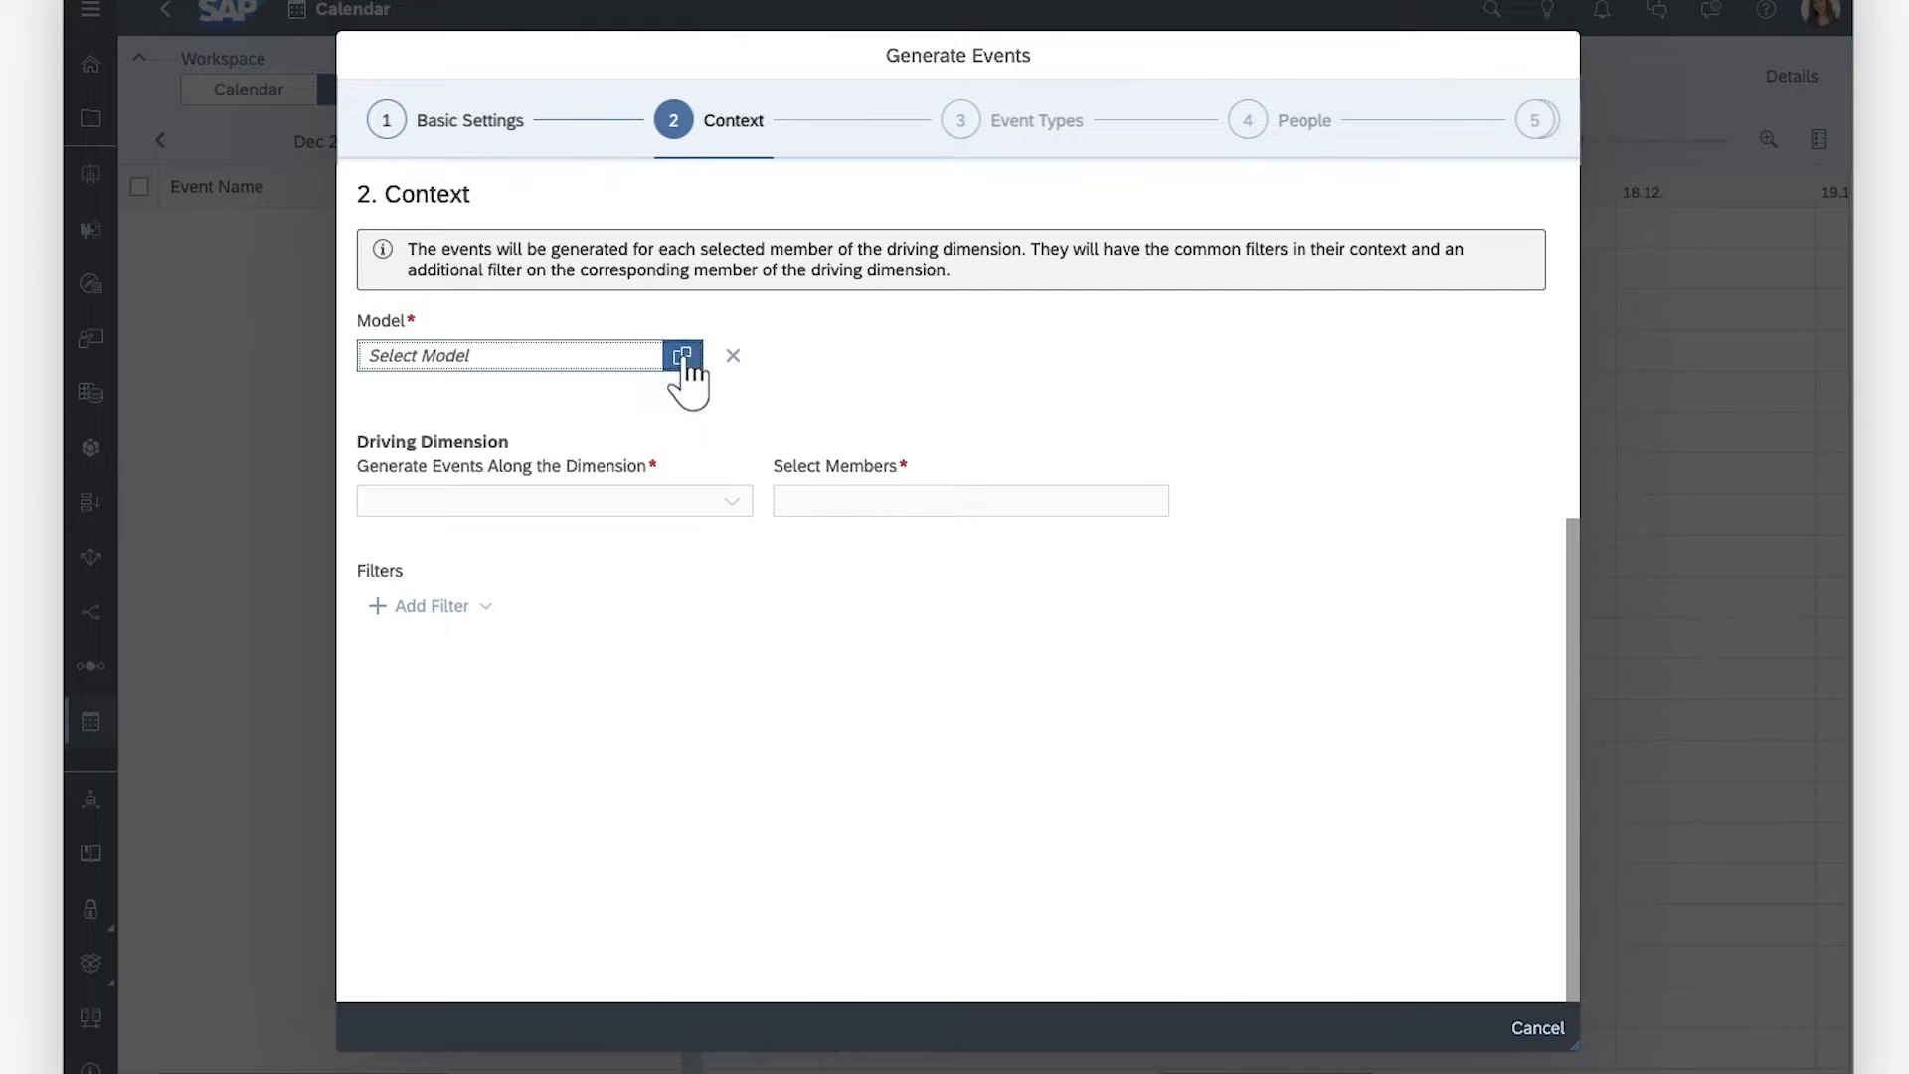
left_click(1541, 781)
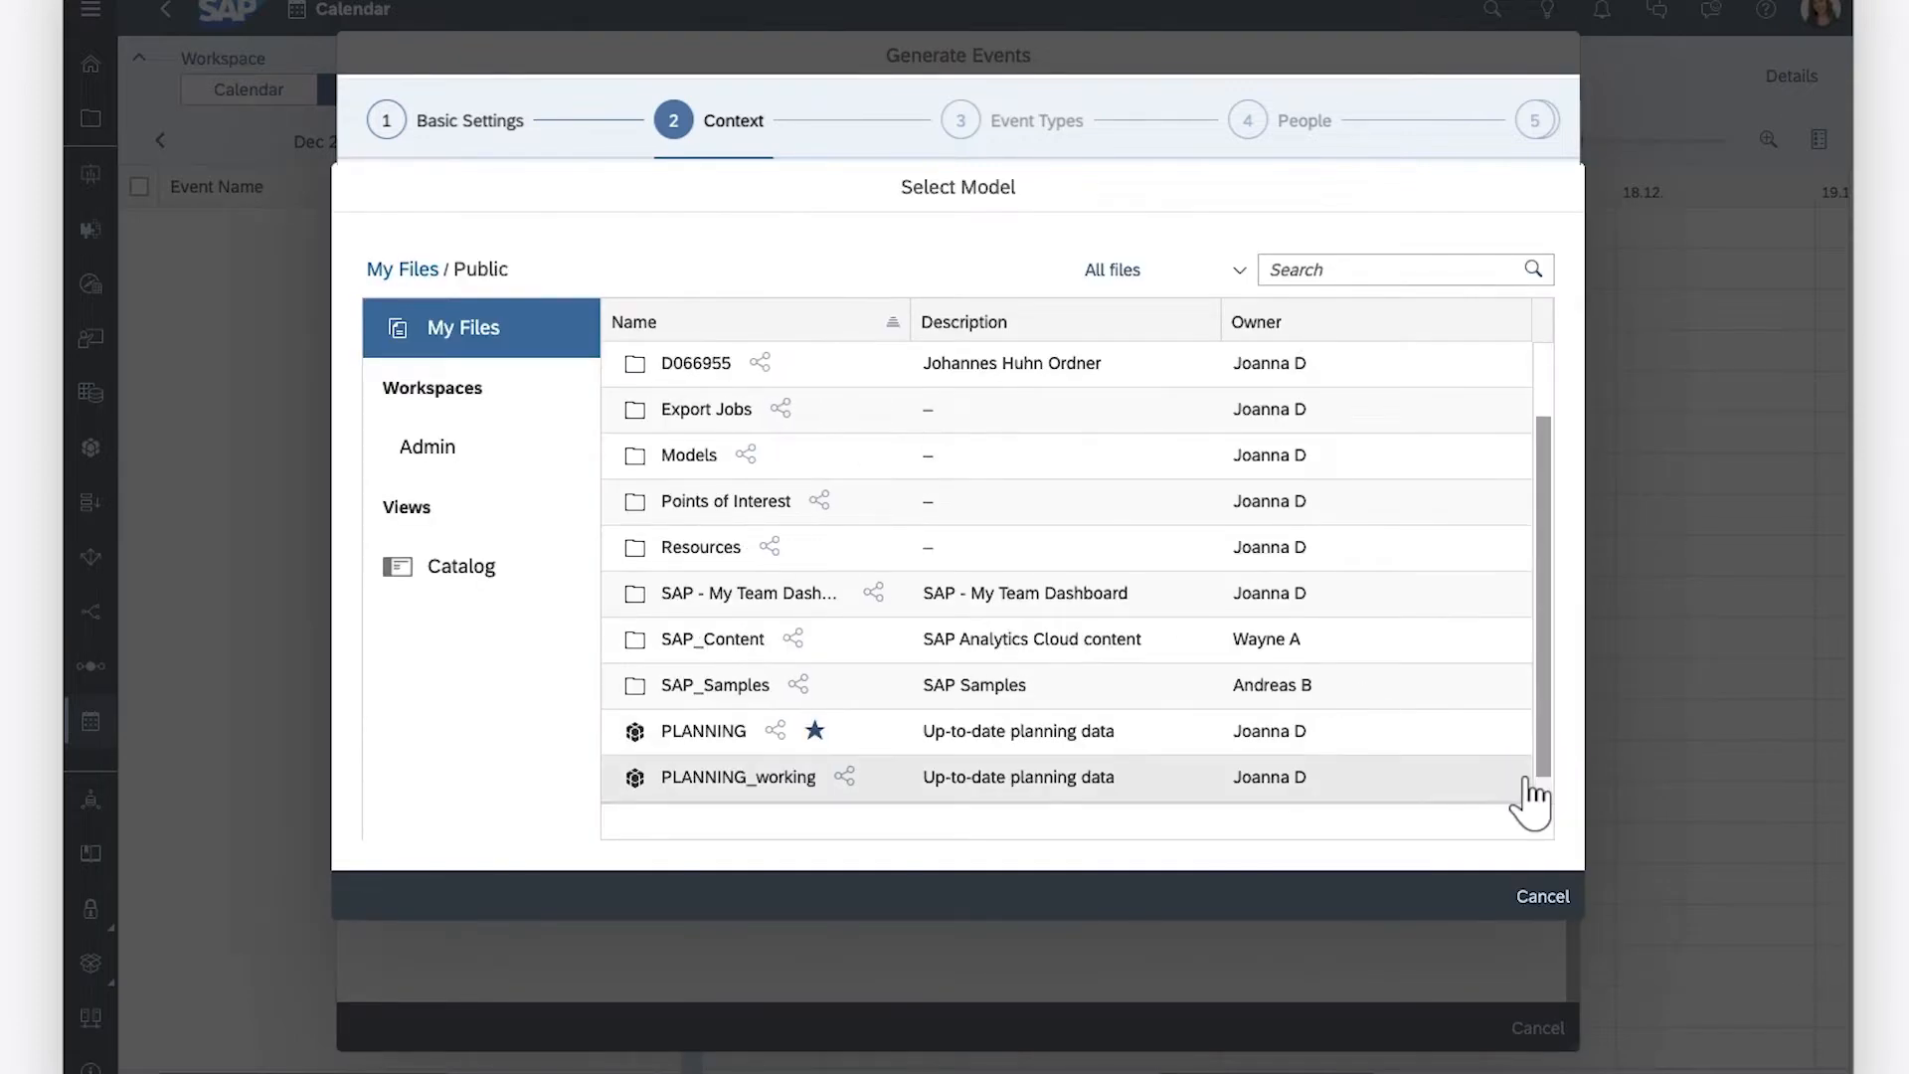
left_click(746, 788)
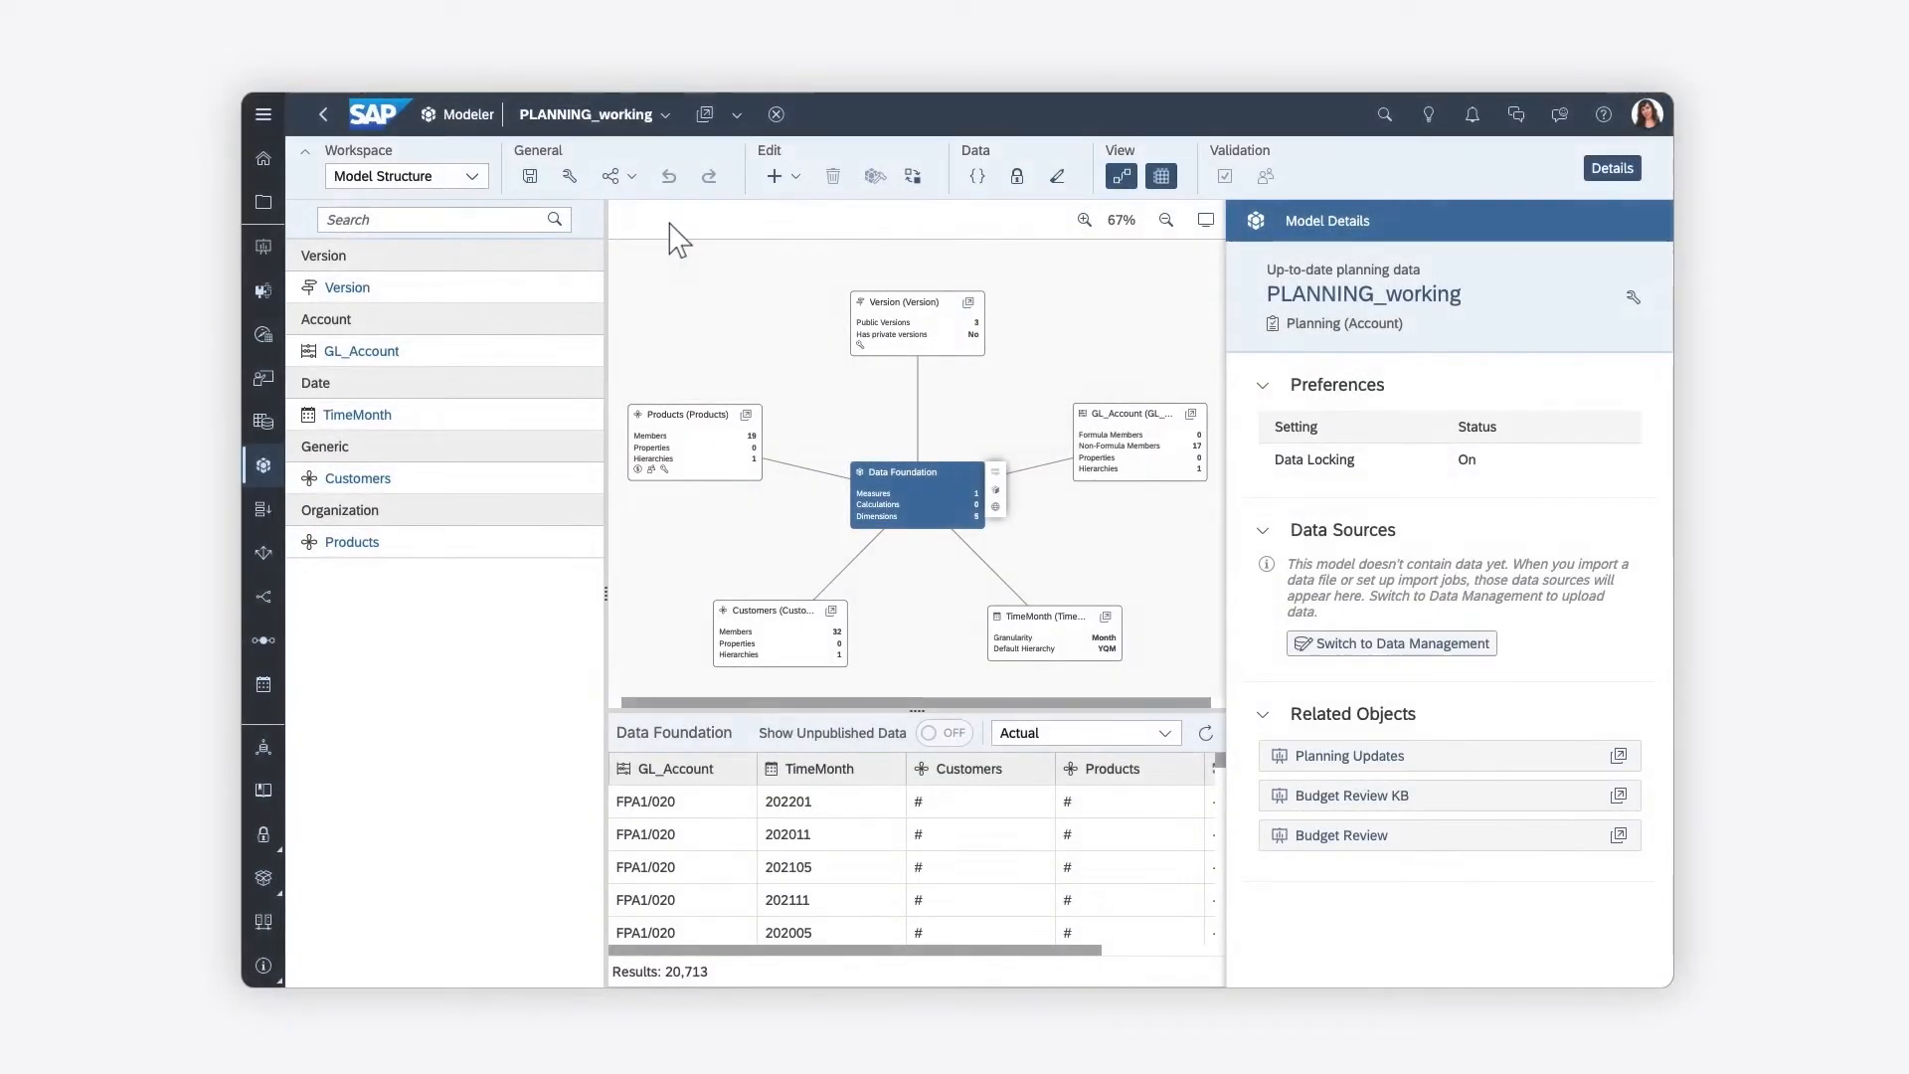
Review the model type and data locking setting in the preferences of the PLANNING_working model in the Modeler
left_click(570, 176)
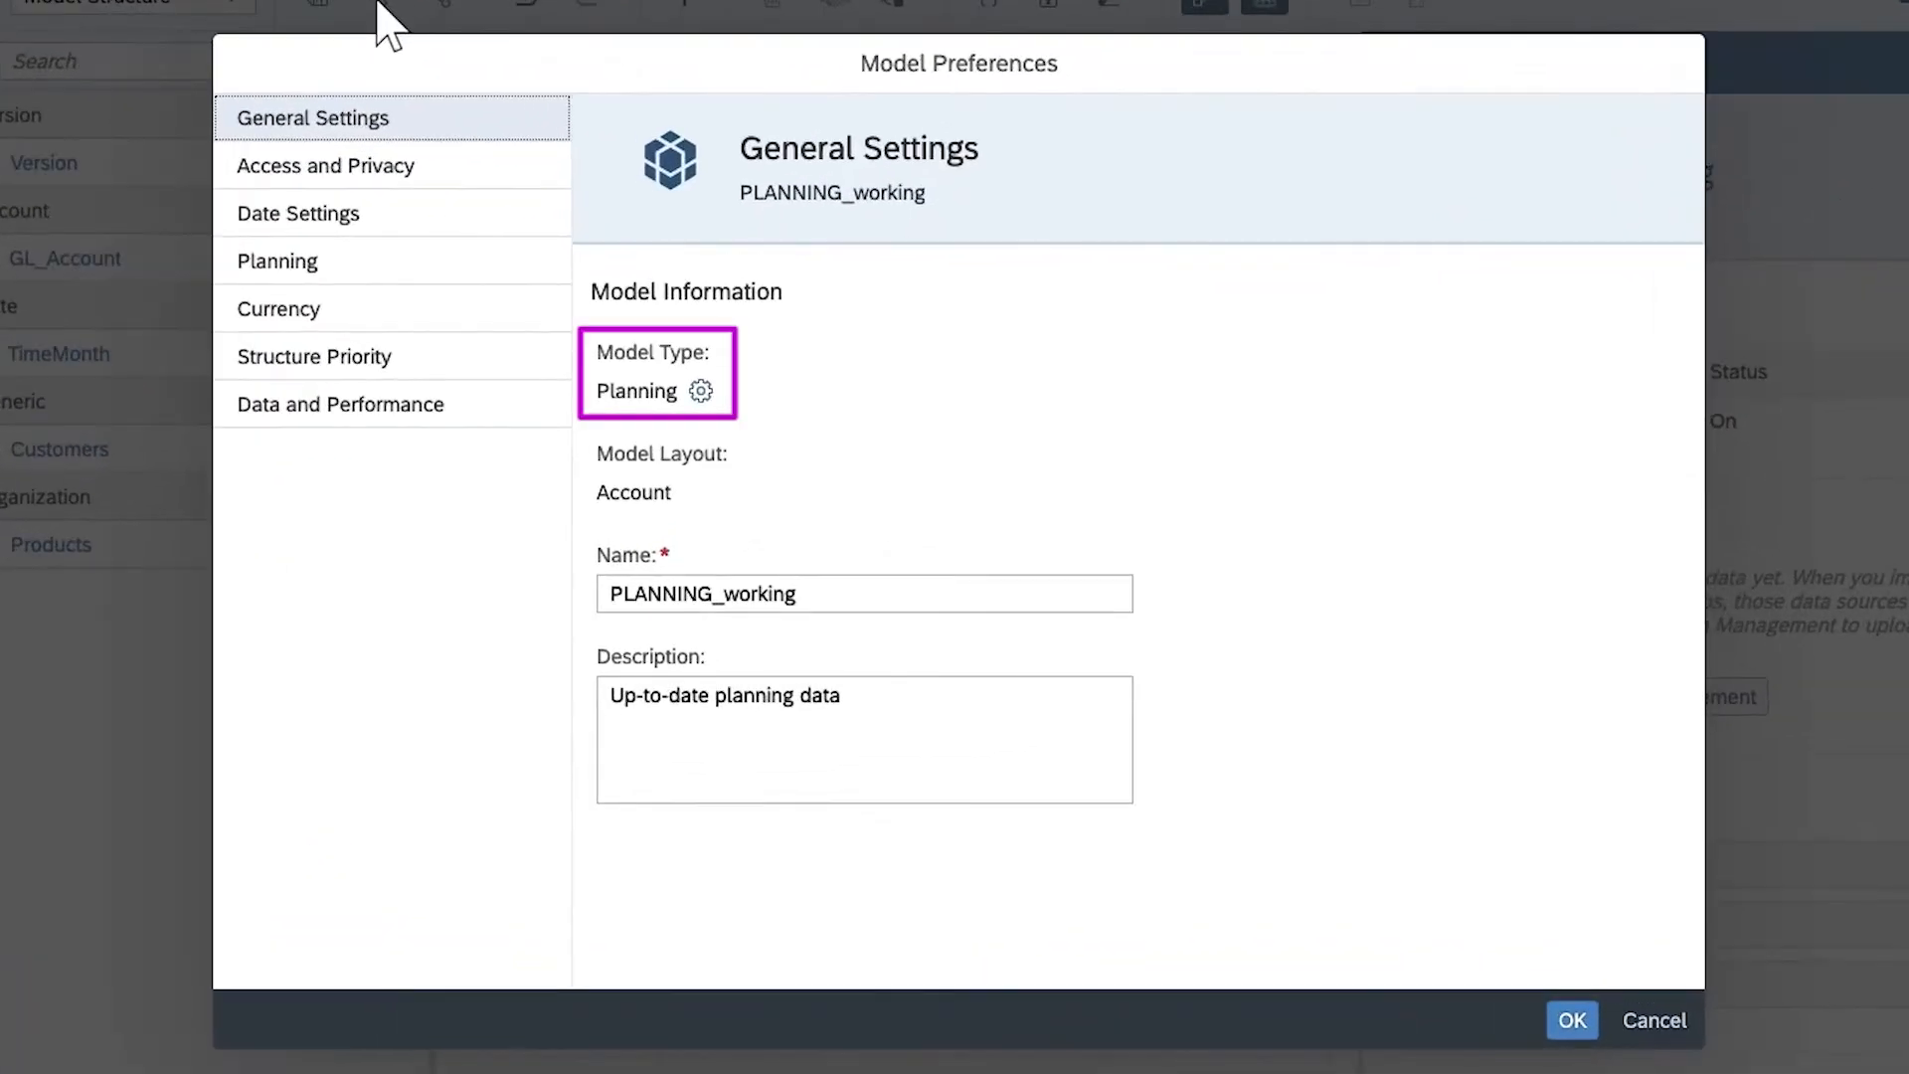
left_click(319, 171)
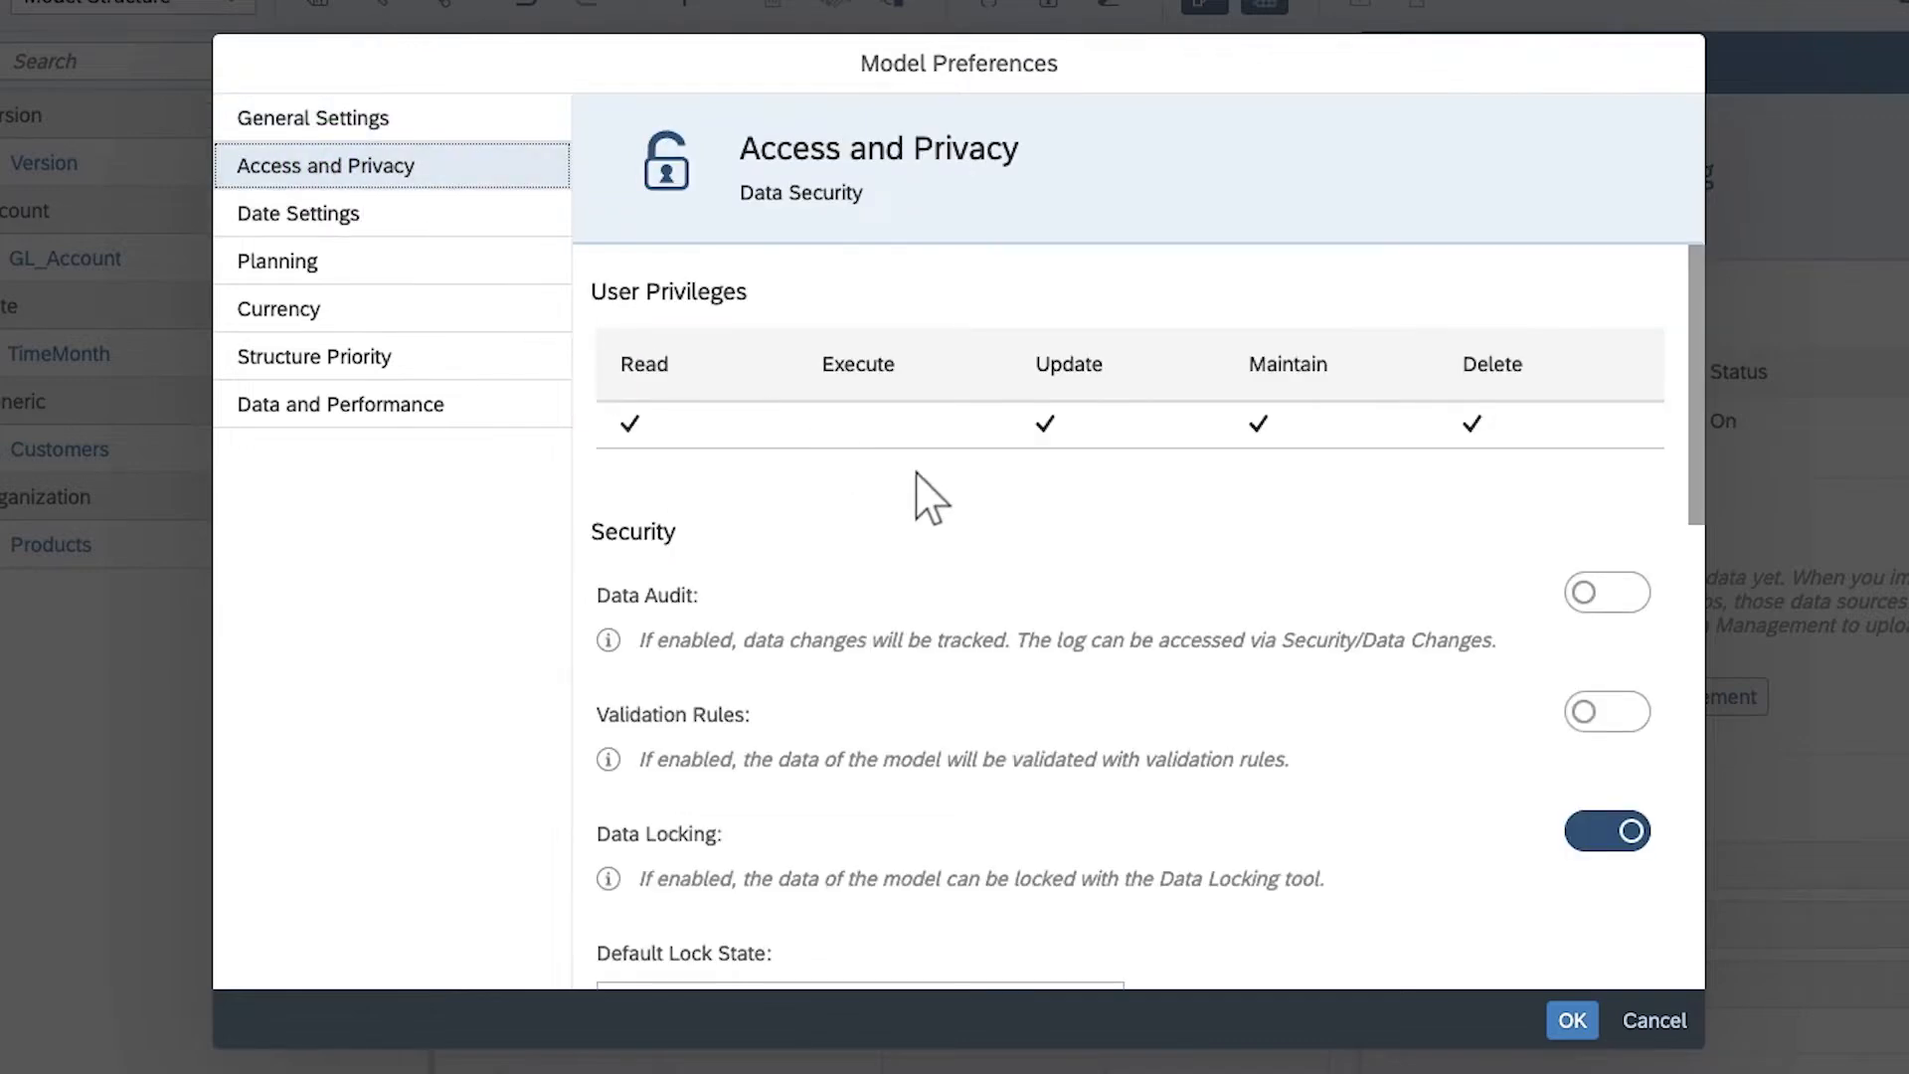
scroll(1706, 851, "down", 5)
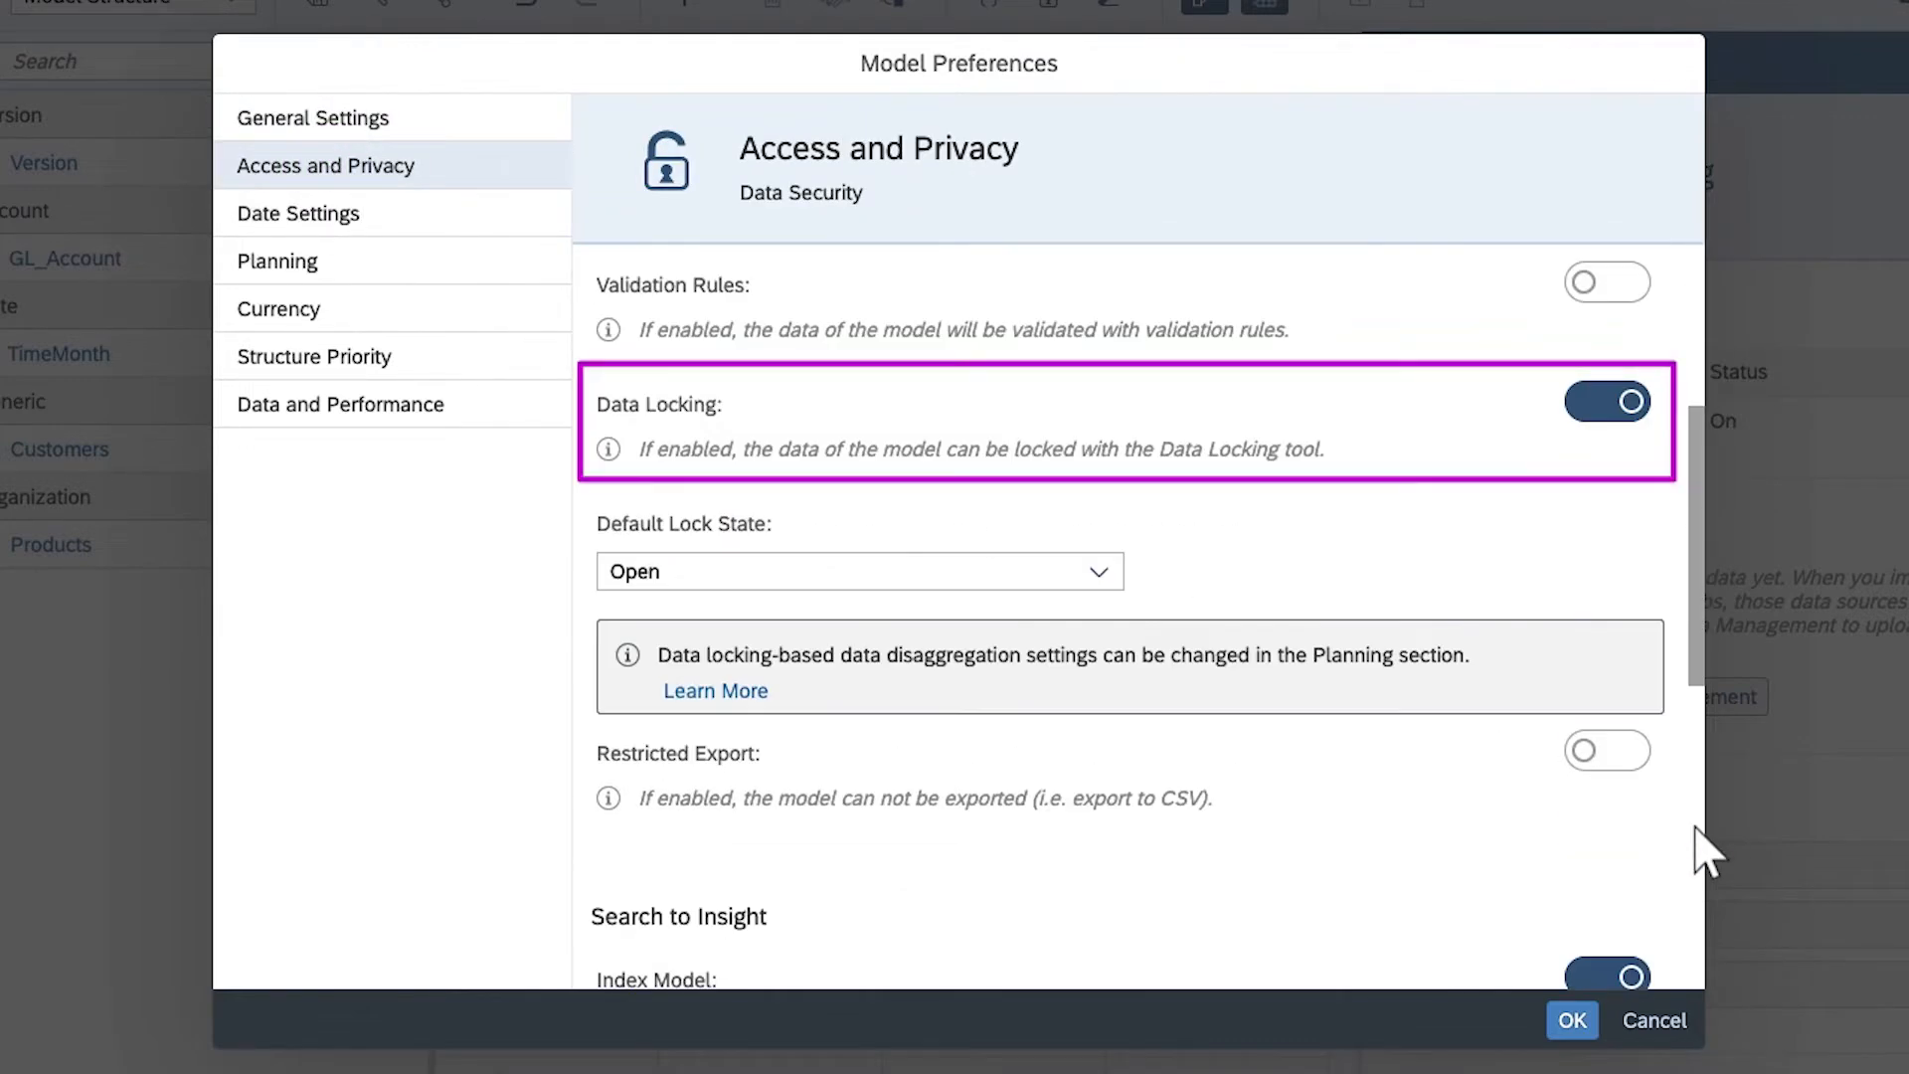
left_click(1573, 1021)
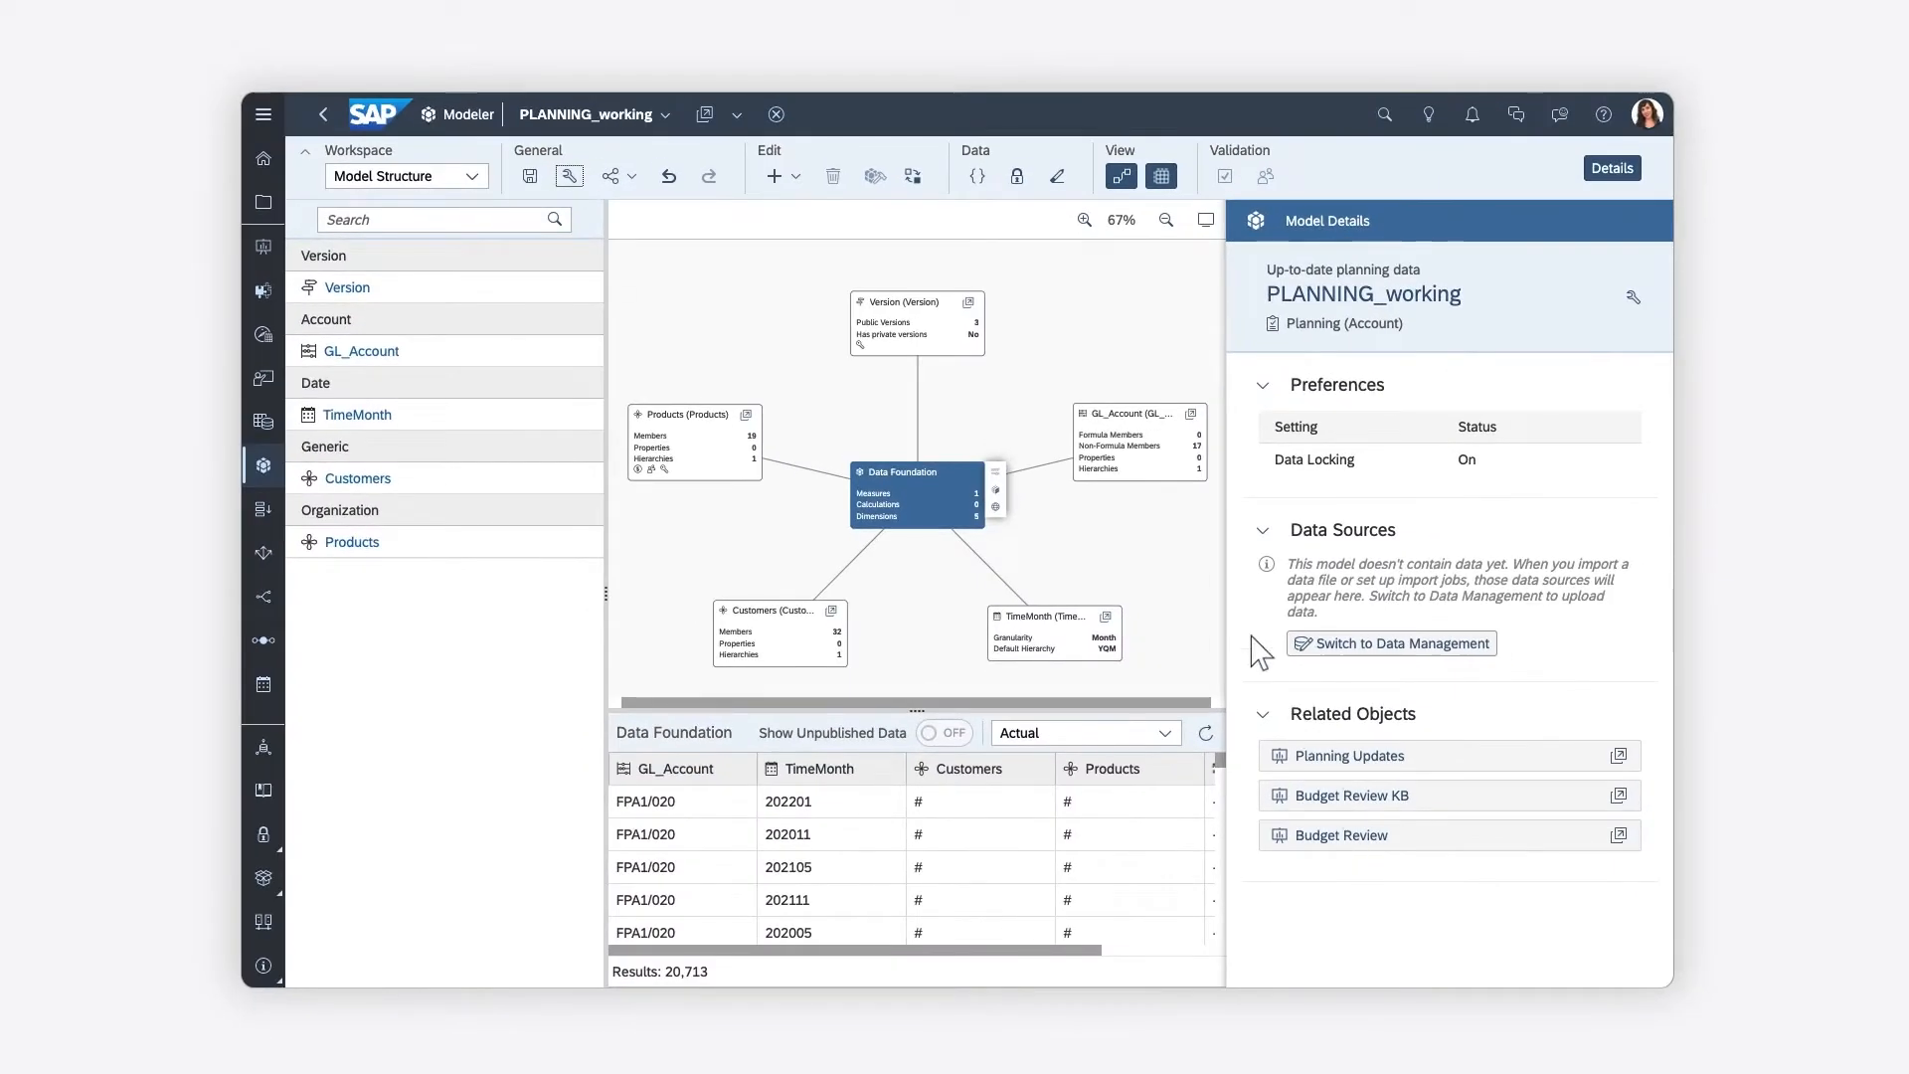
Examine the driving dimensions and lock states in the model's data locking grid
left_click(1016, 177)
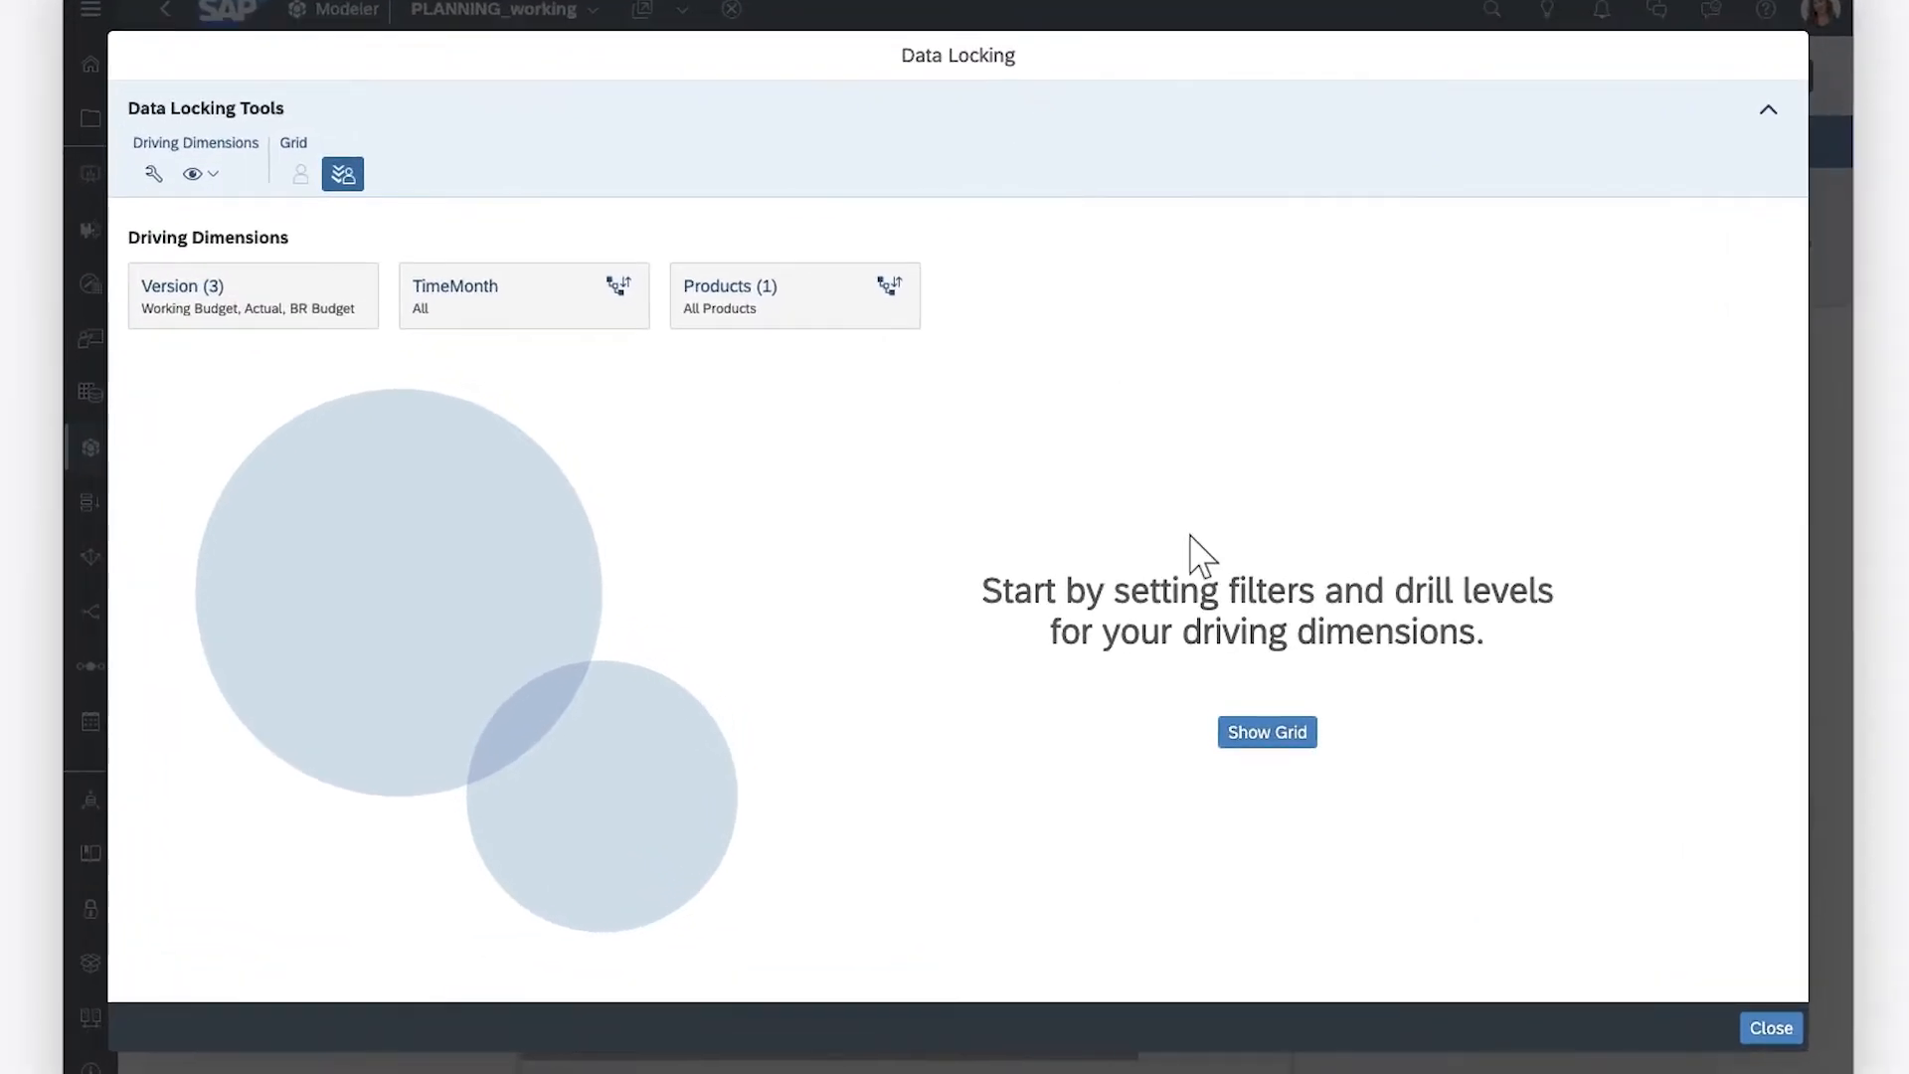
left_click(1265, 733)
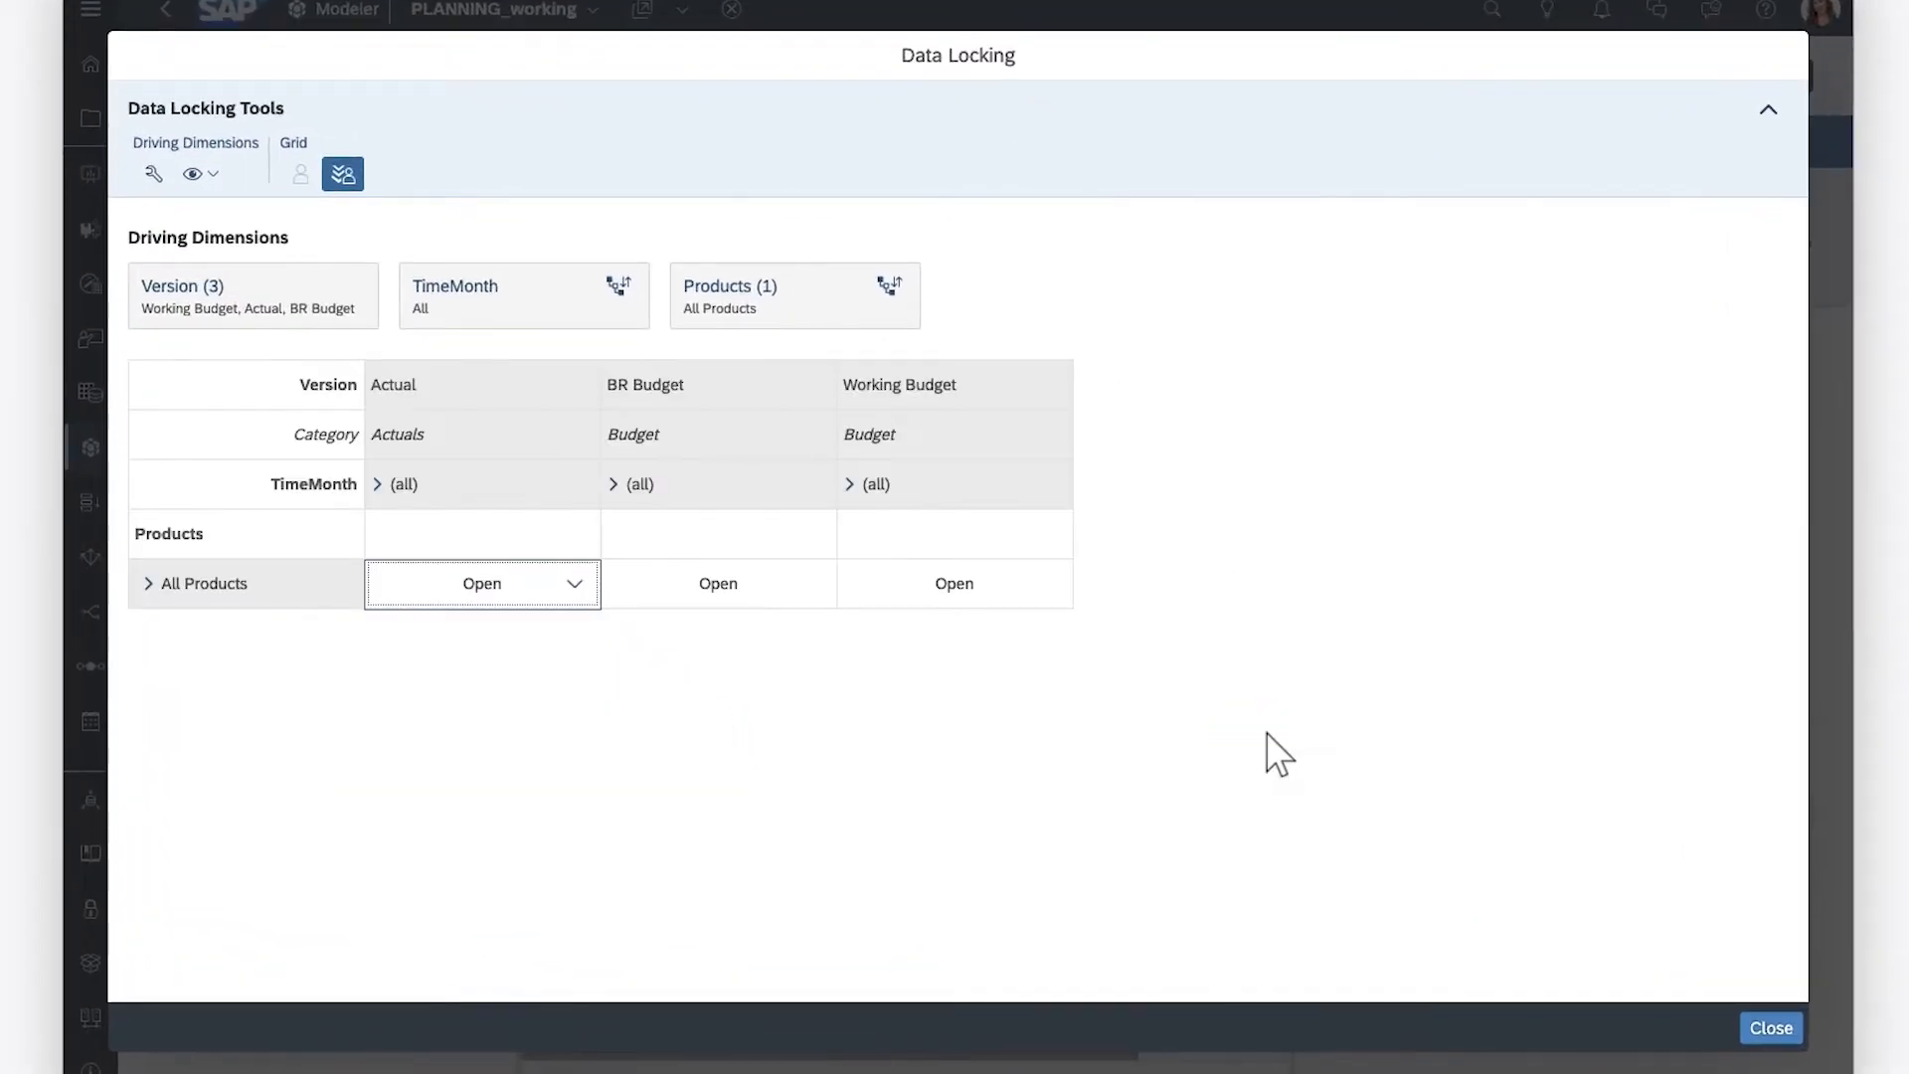
left_click(1772, 1028)
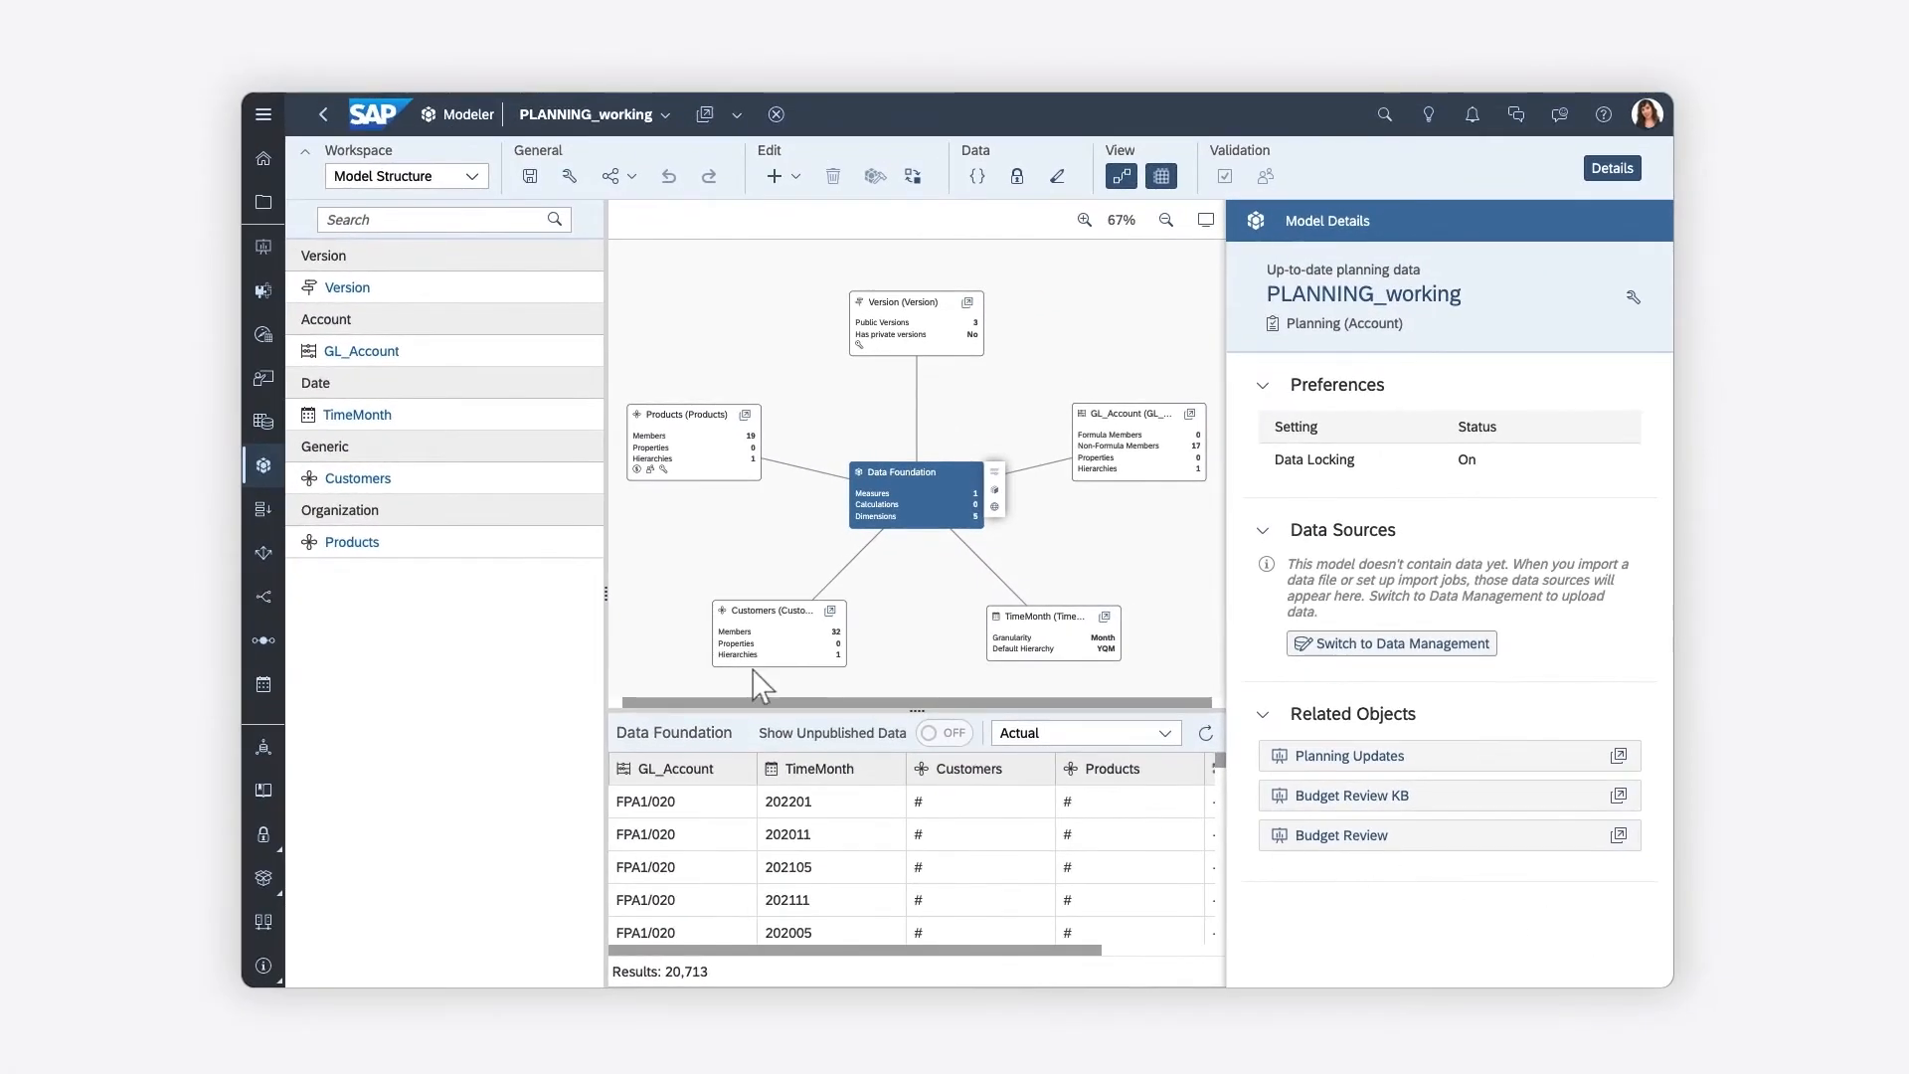
left_click(312, 545)
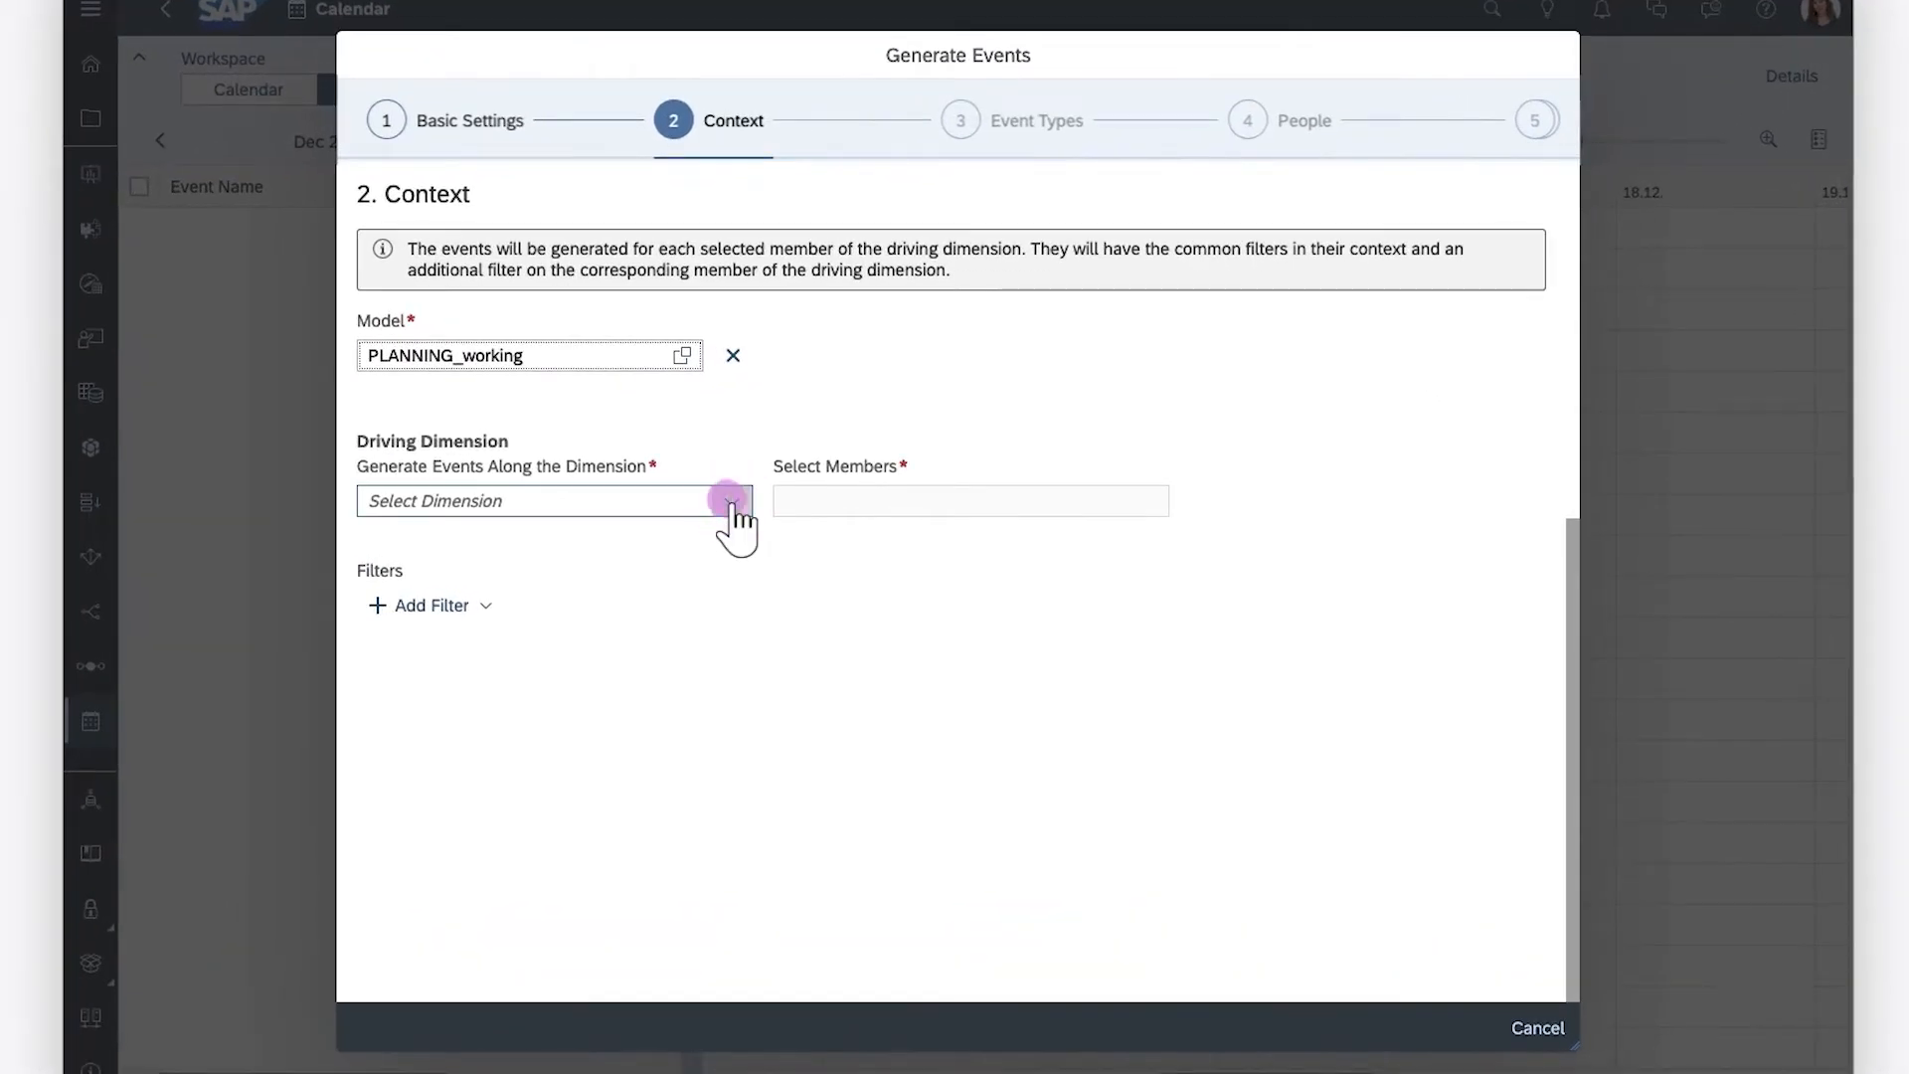
Generate events along the Products dimension for the members Cruise, Mountain, Racing and Youth, without adding further filters
left_click(777, 508)
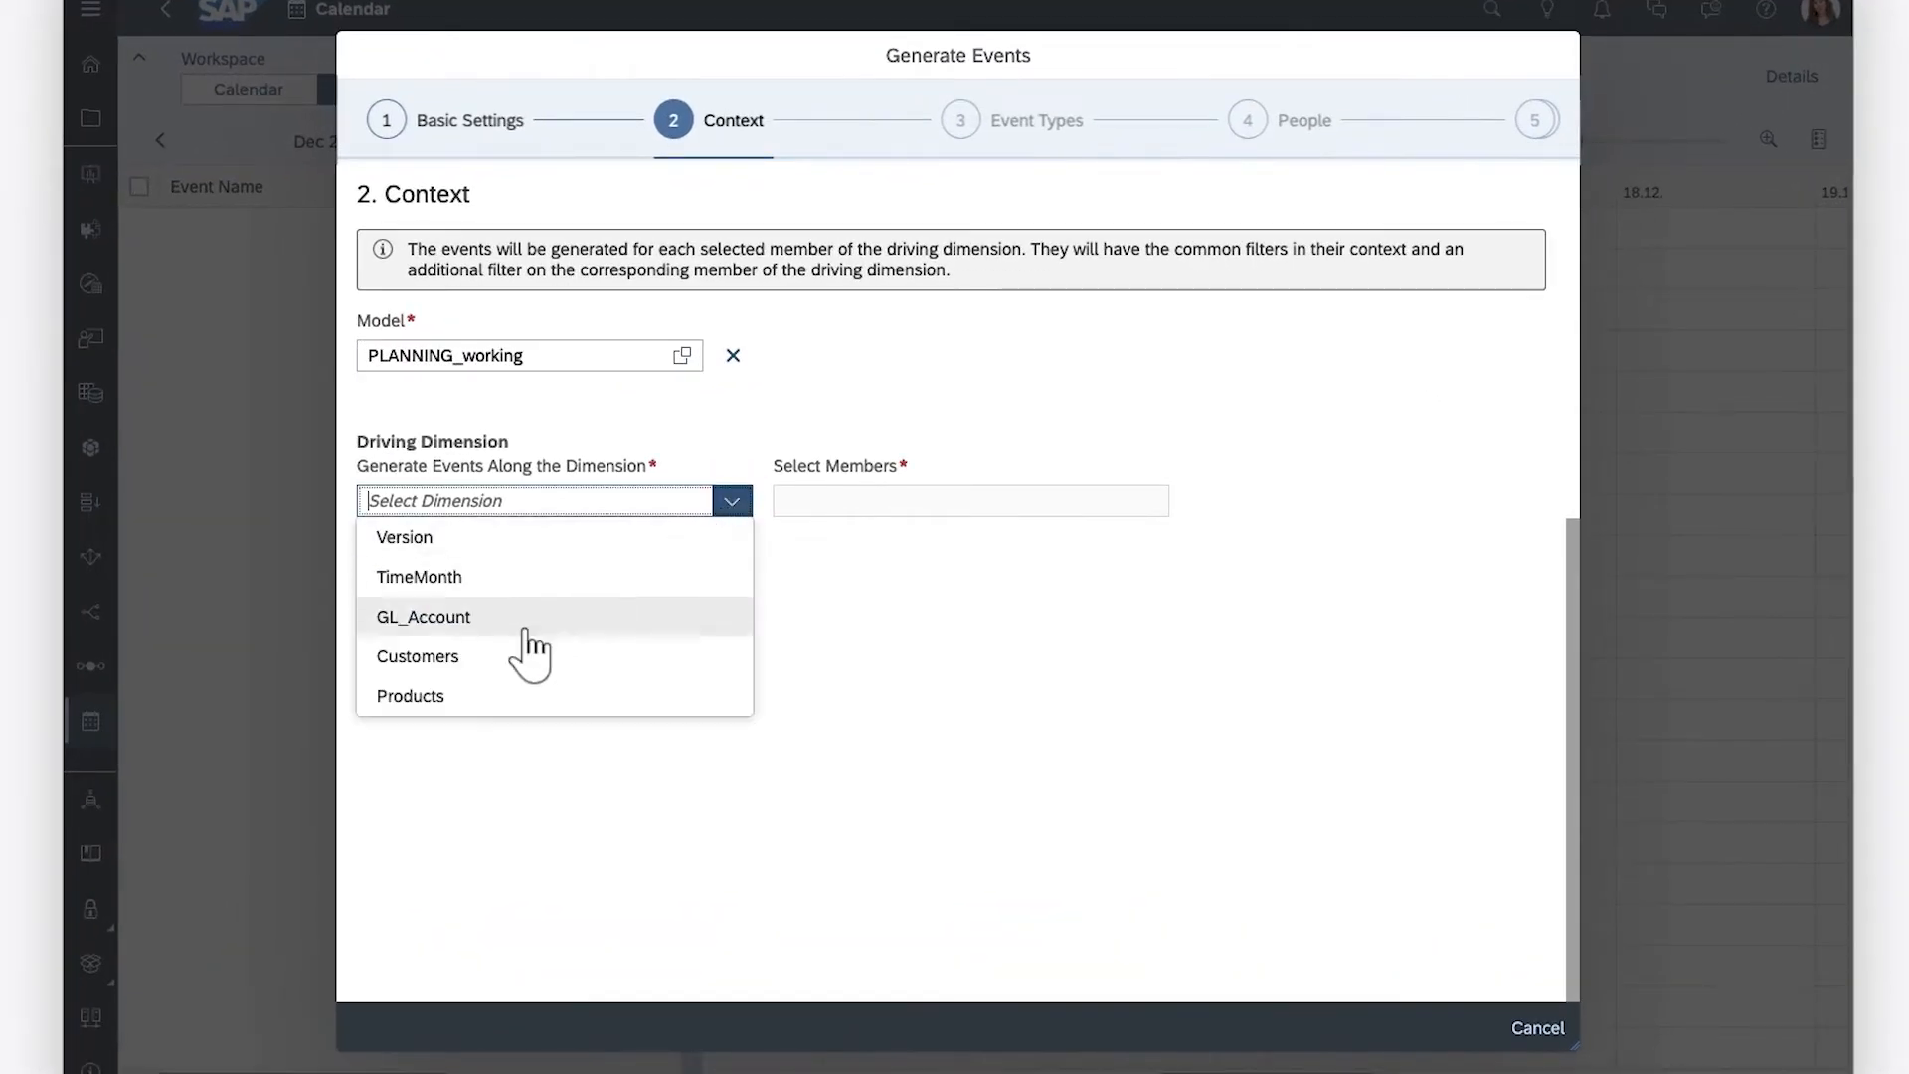
left_click(414, 696)
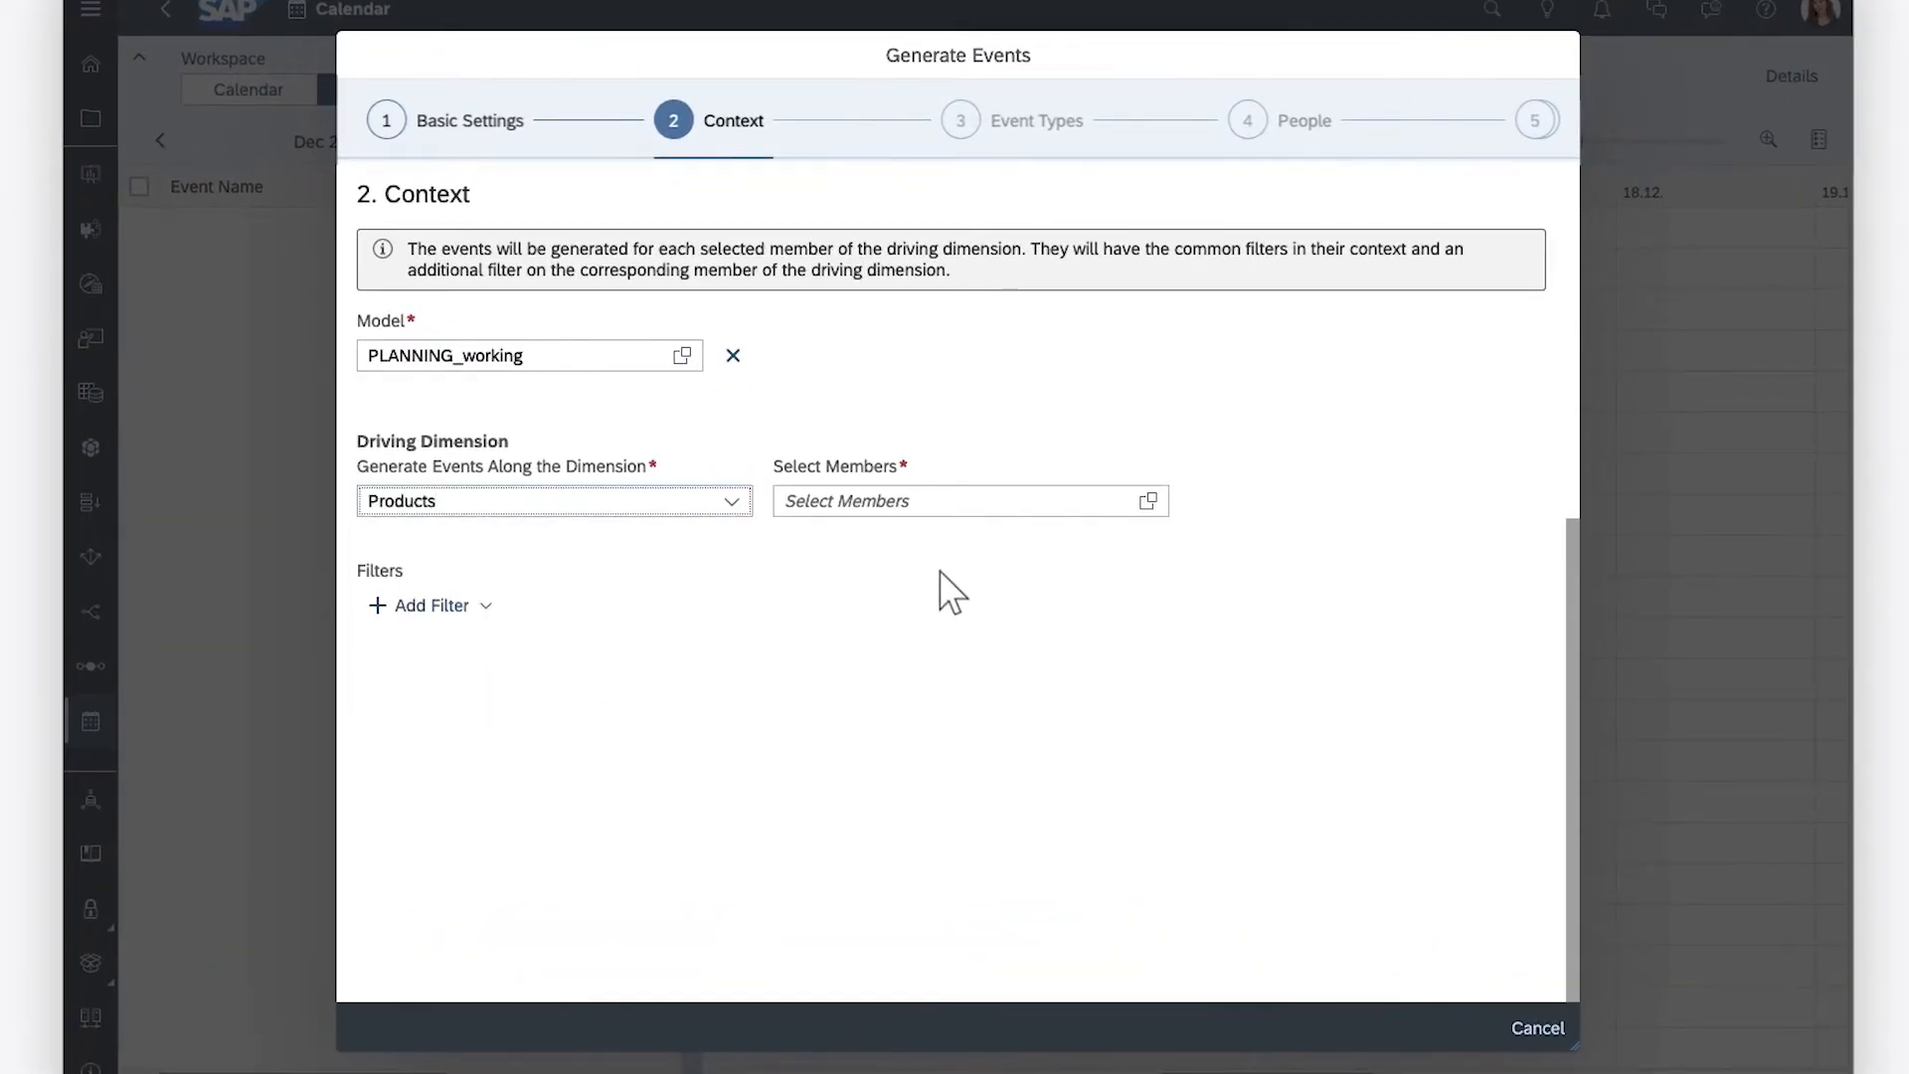
left_click(1147, 502)
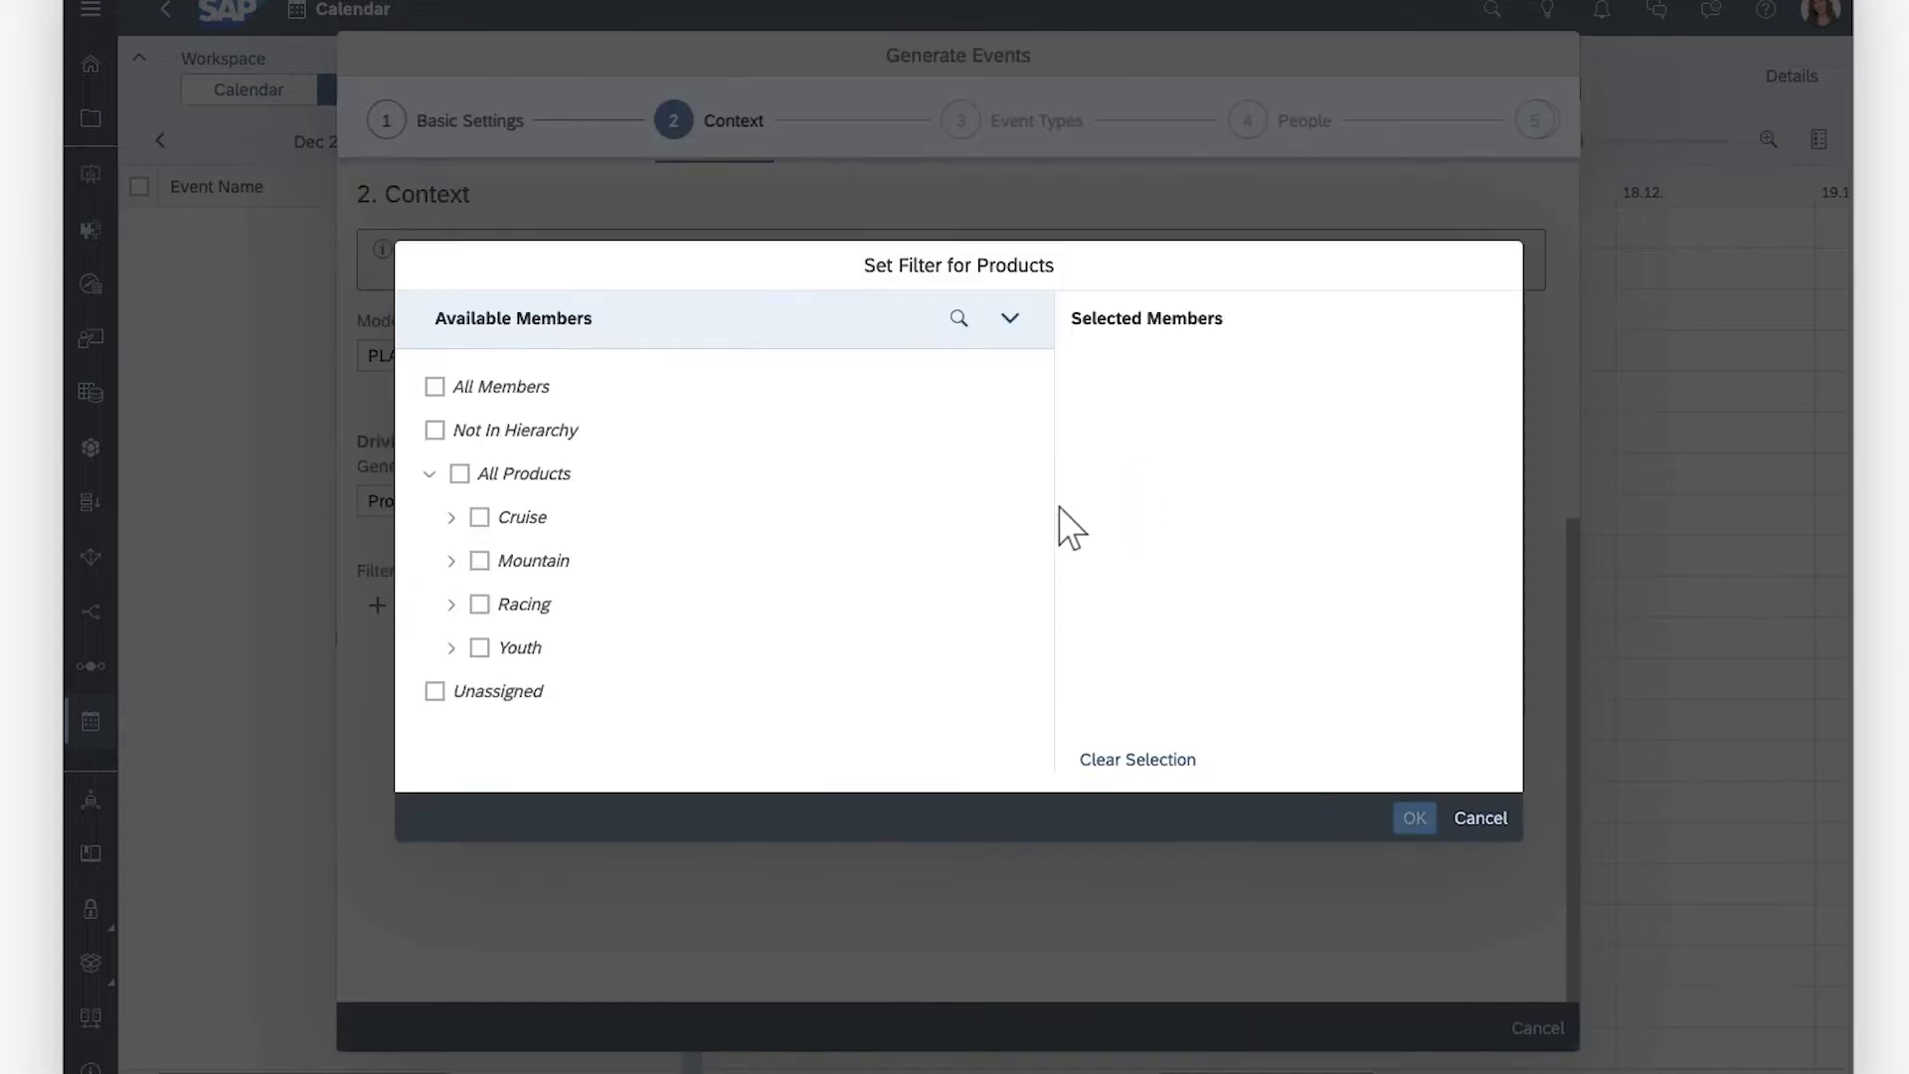
left_click(480, 518)
left_click(479, 561)
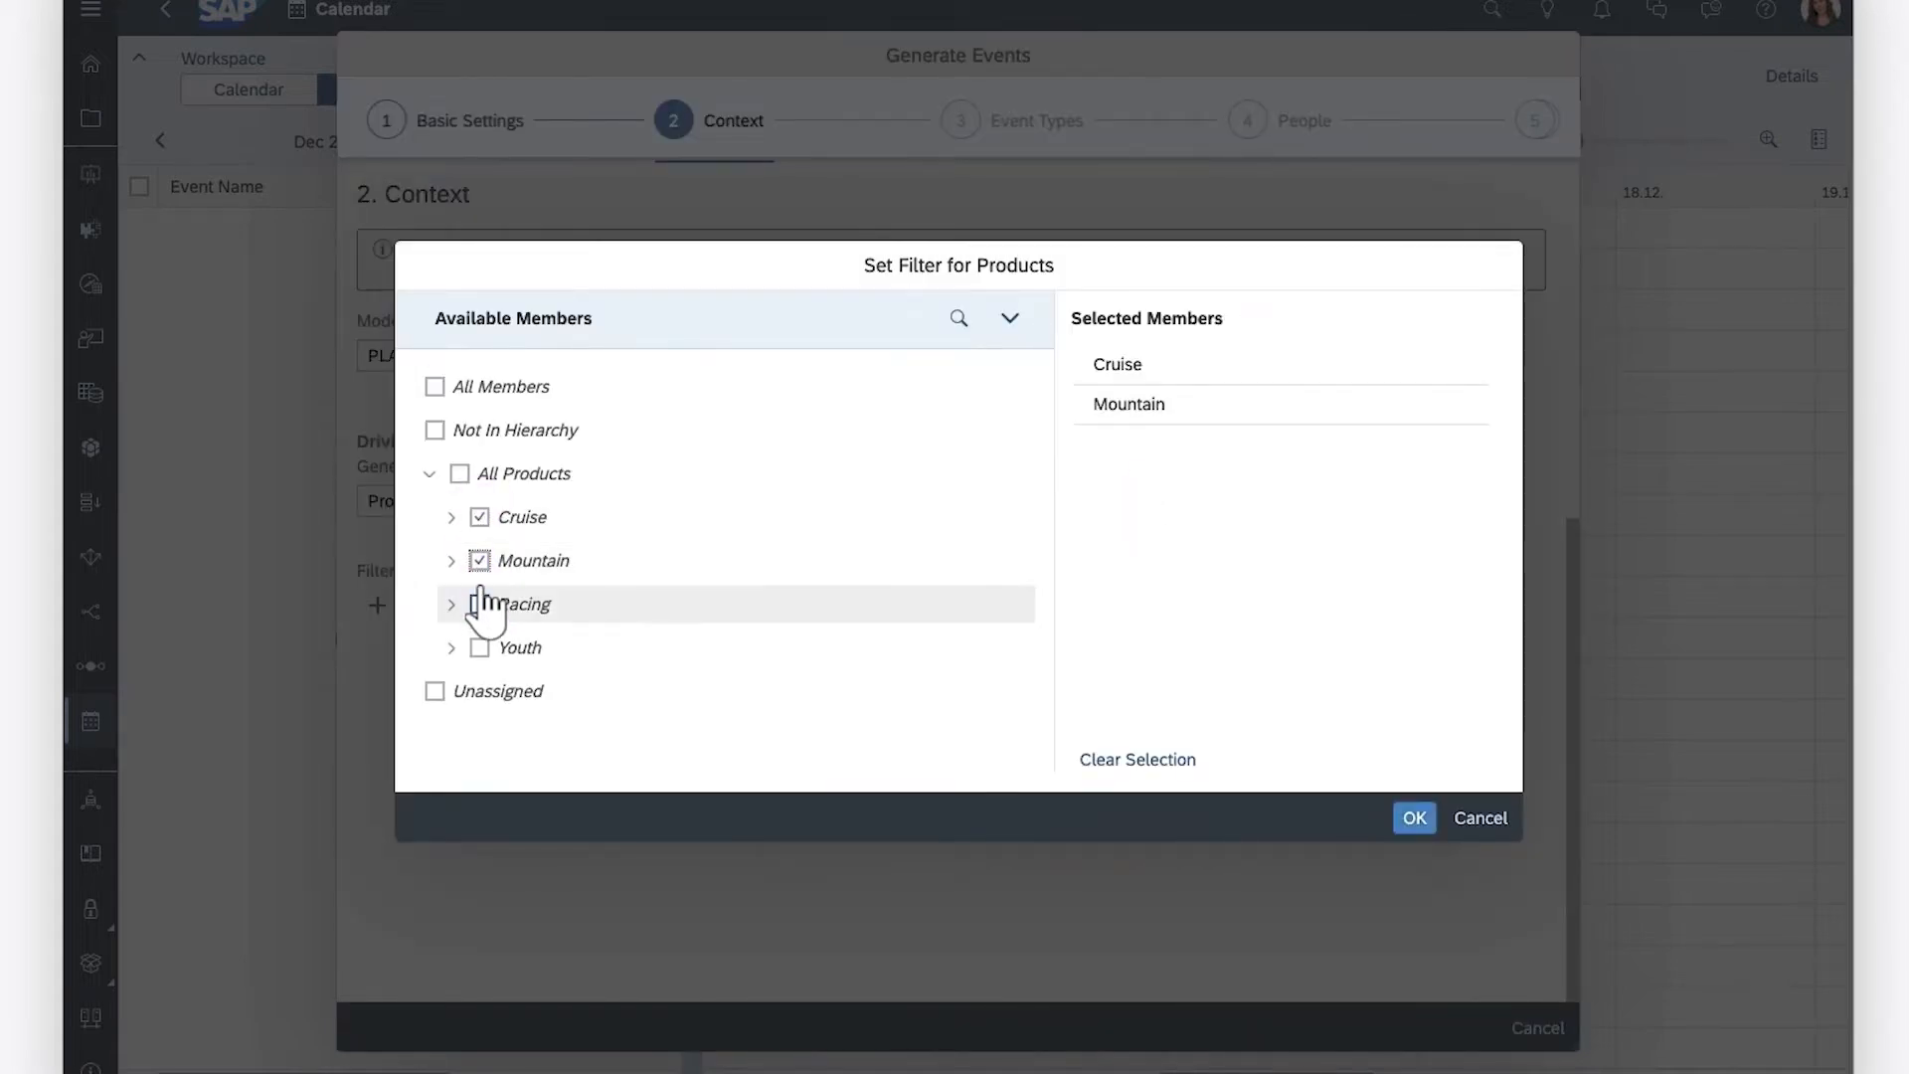
left_click(479, 603)
left_click(479, 648)
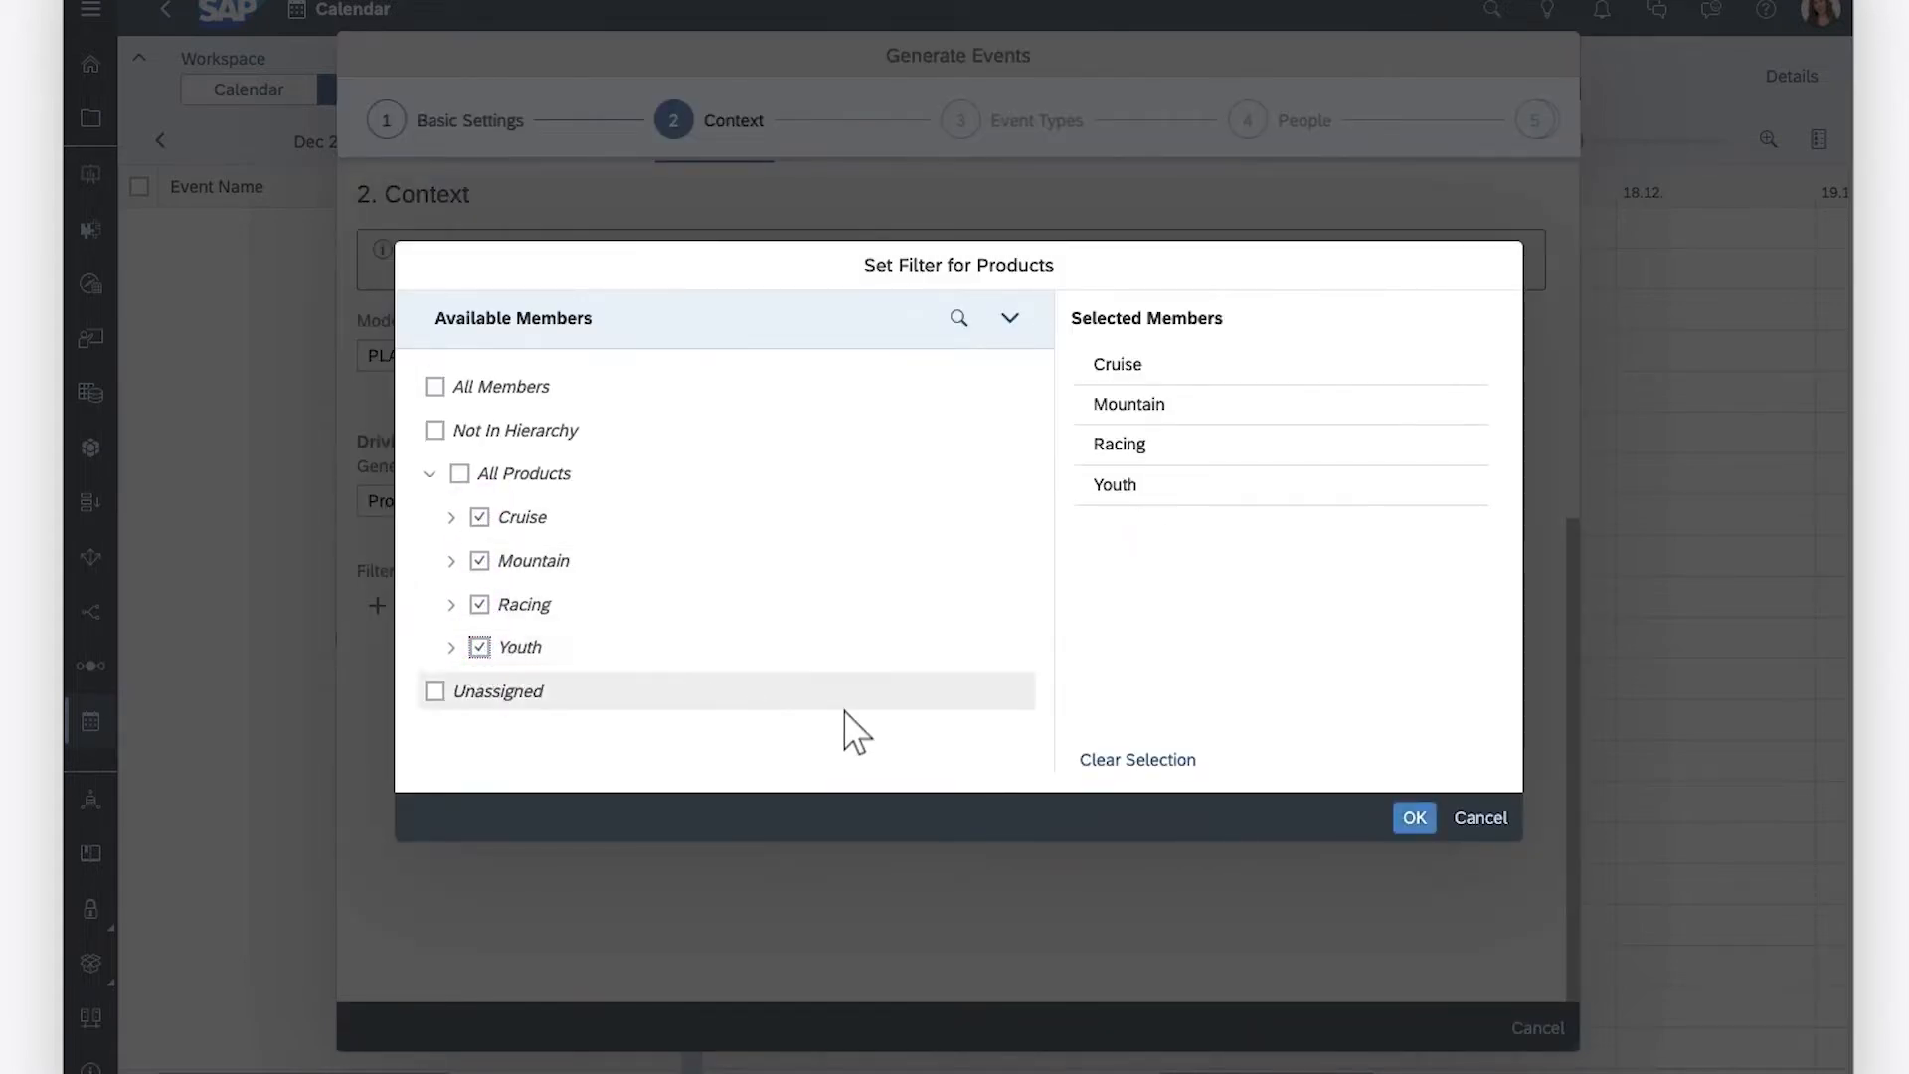
left_click(1414, 818)
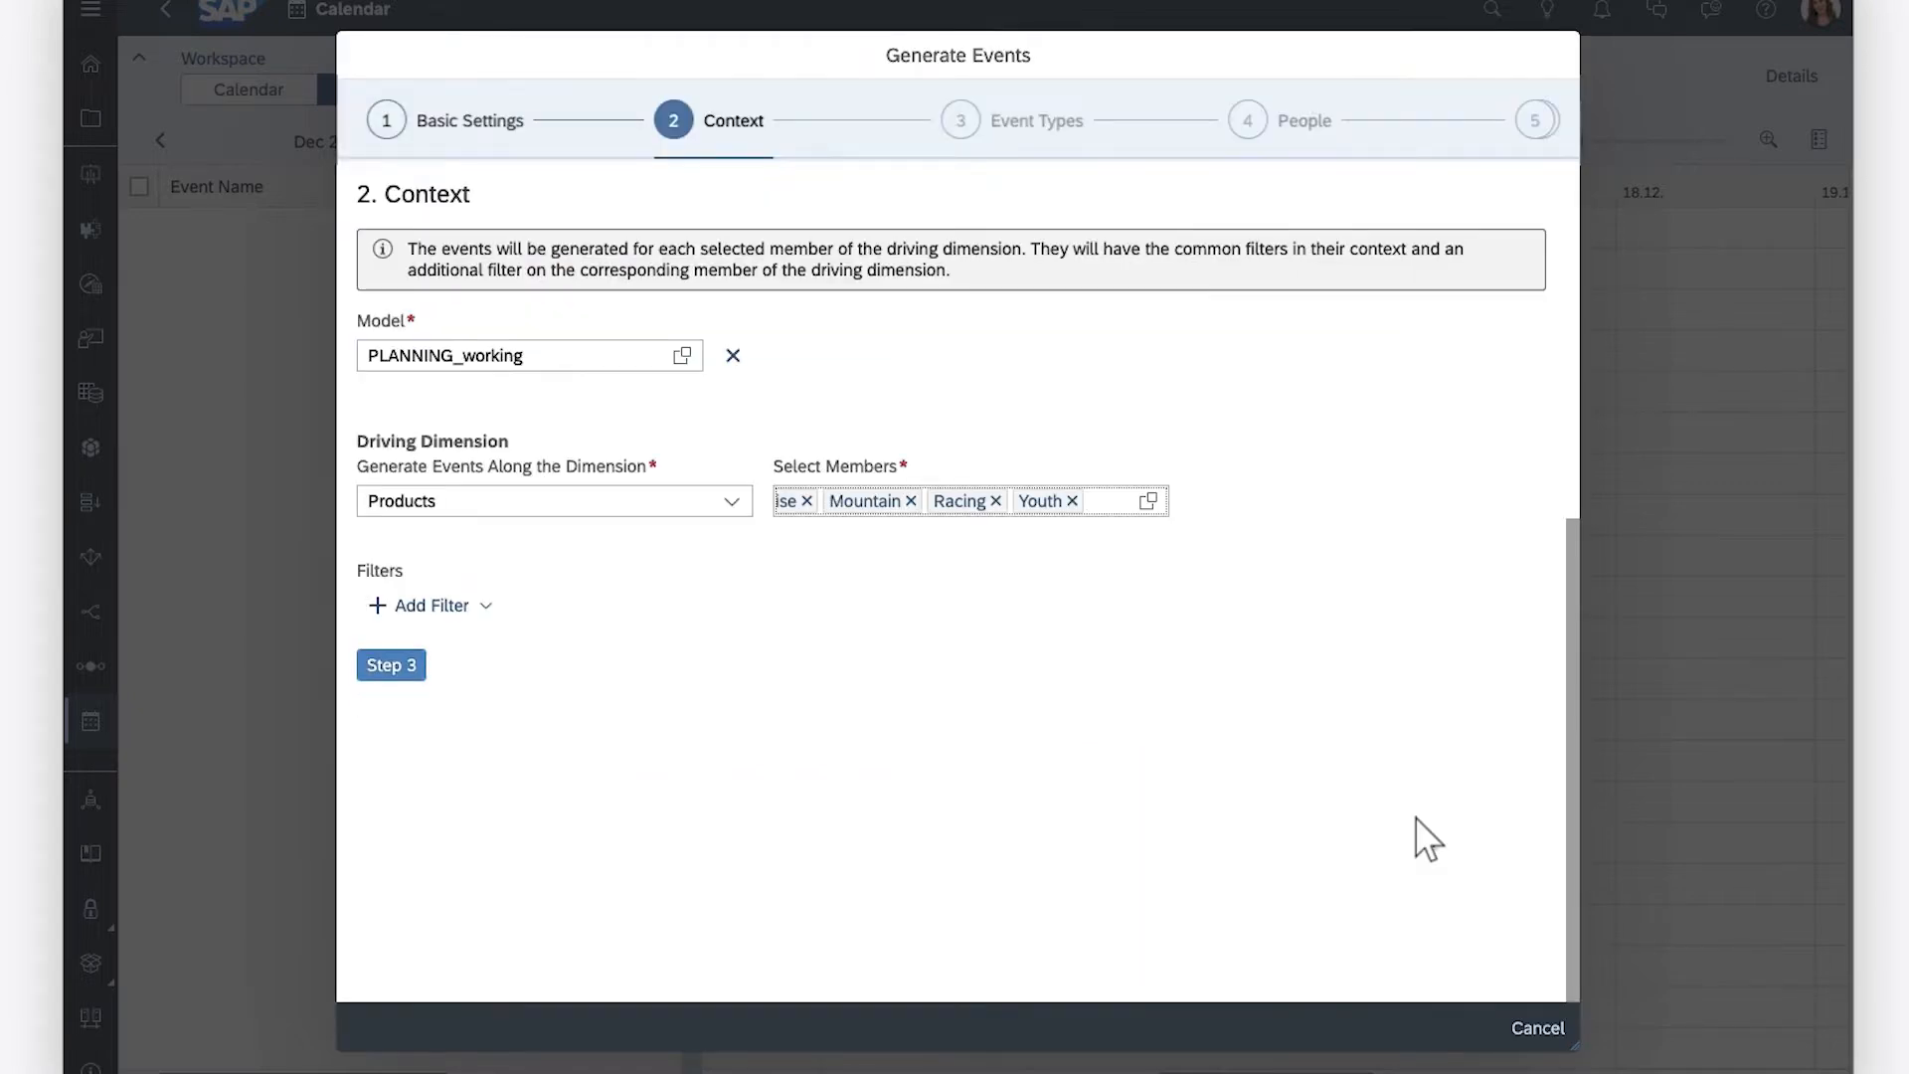
left_click(486, 607)
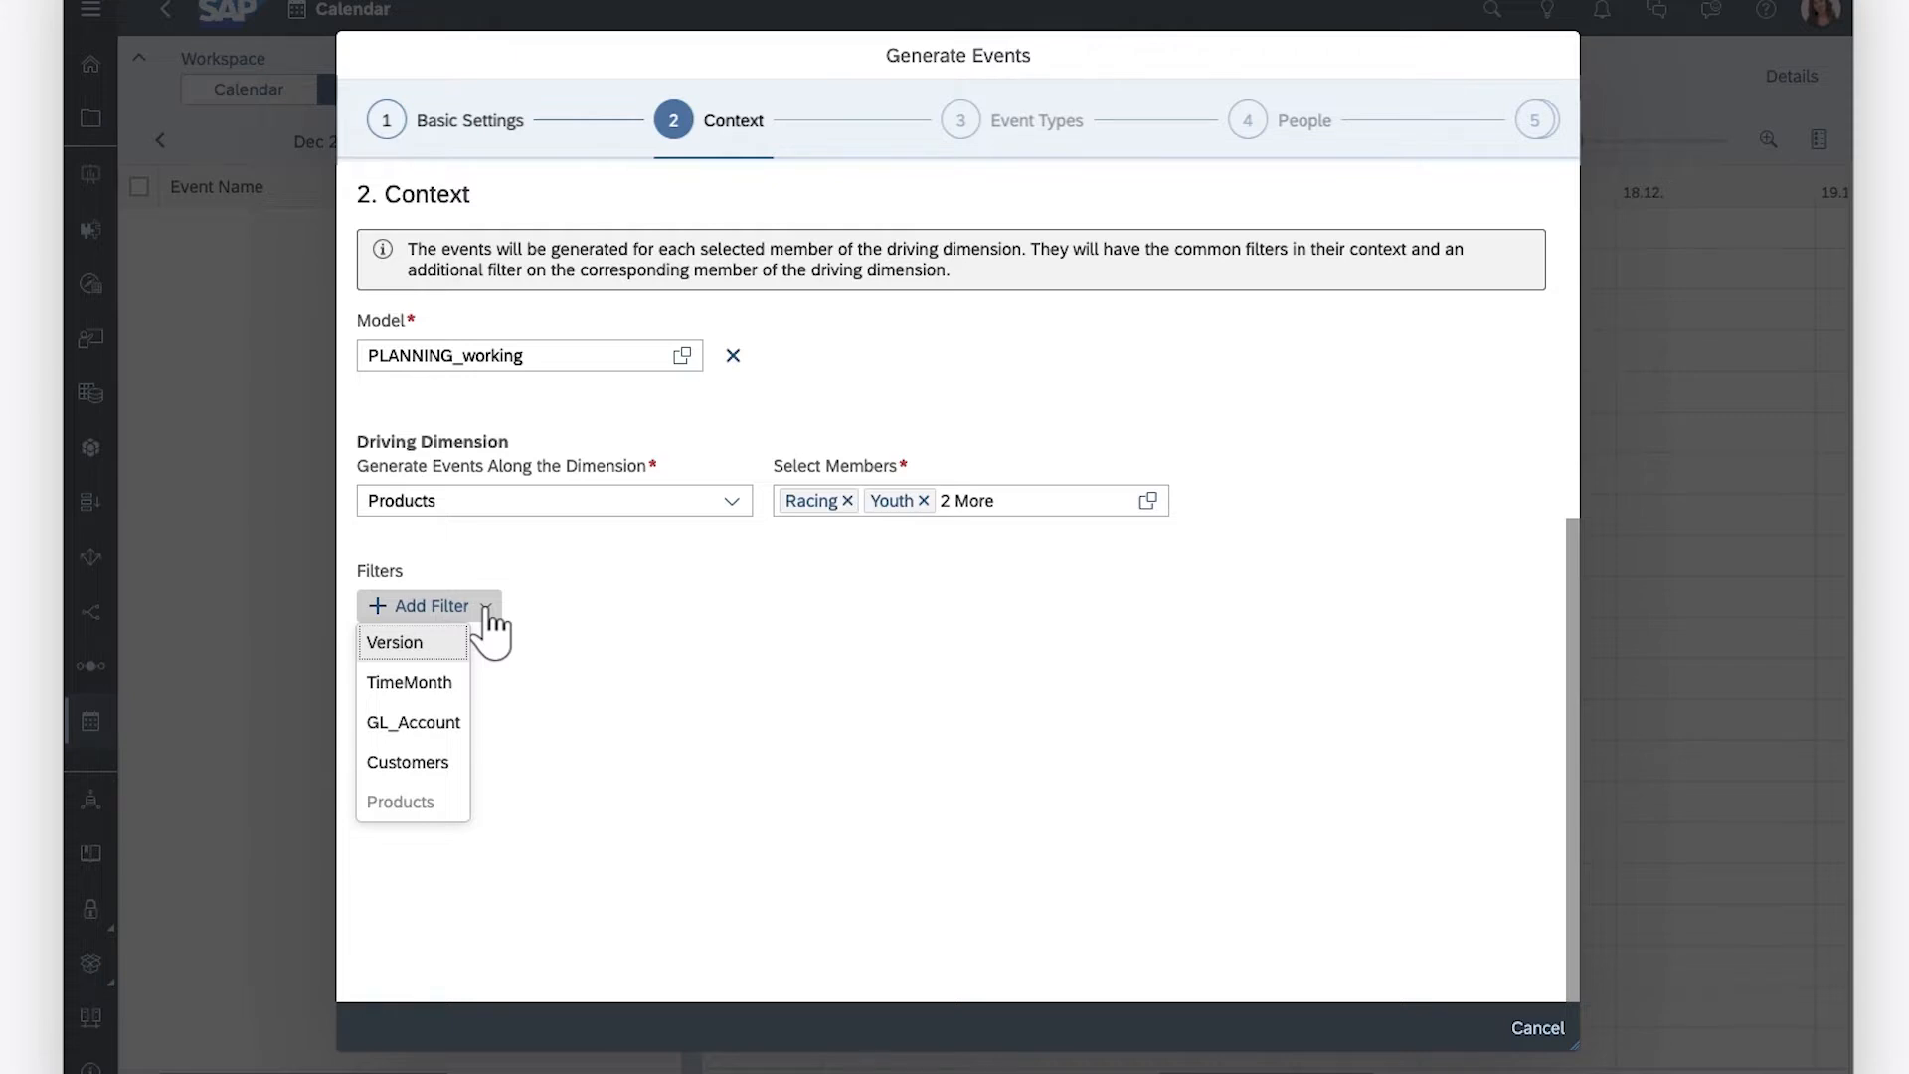
left_click(569, 618)
Continue to the Event Types step and use General Task and Review Tasks for the leaf members
left_click(393, 666)
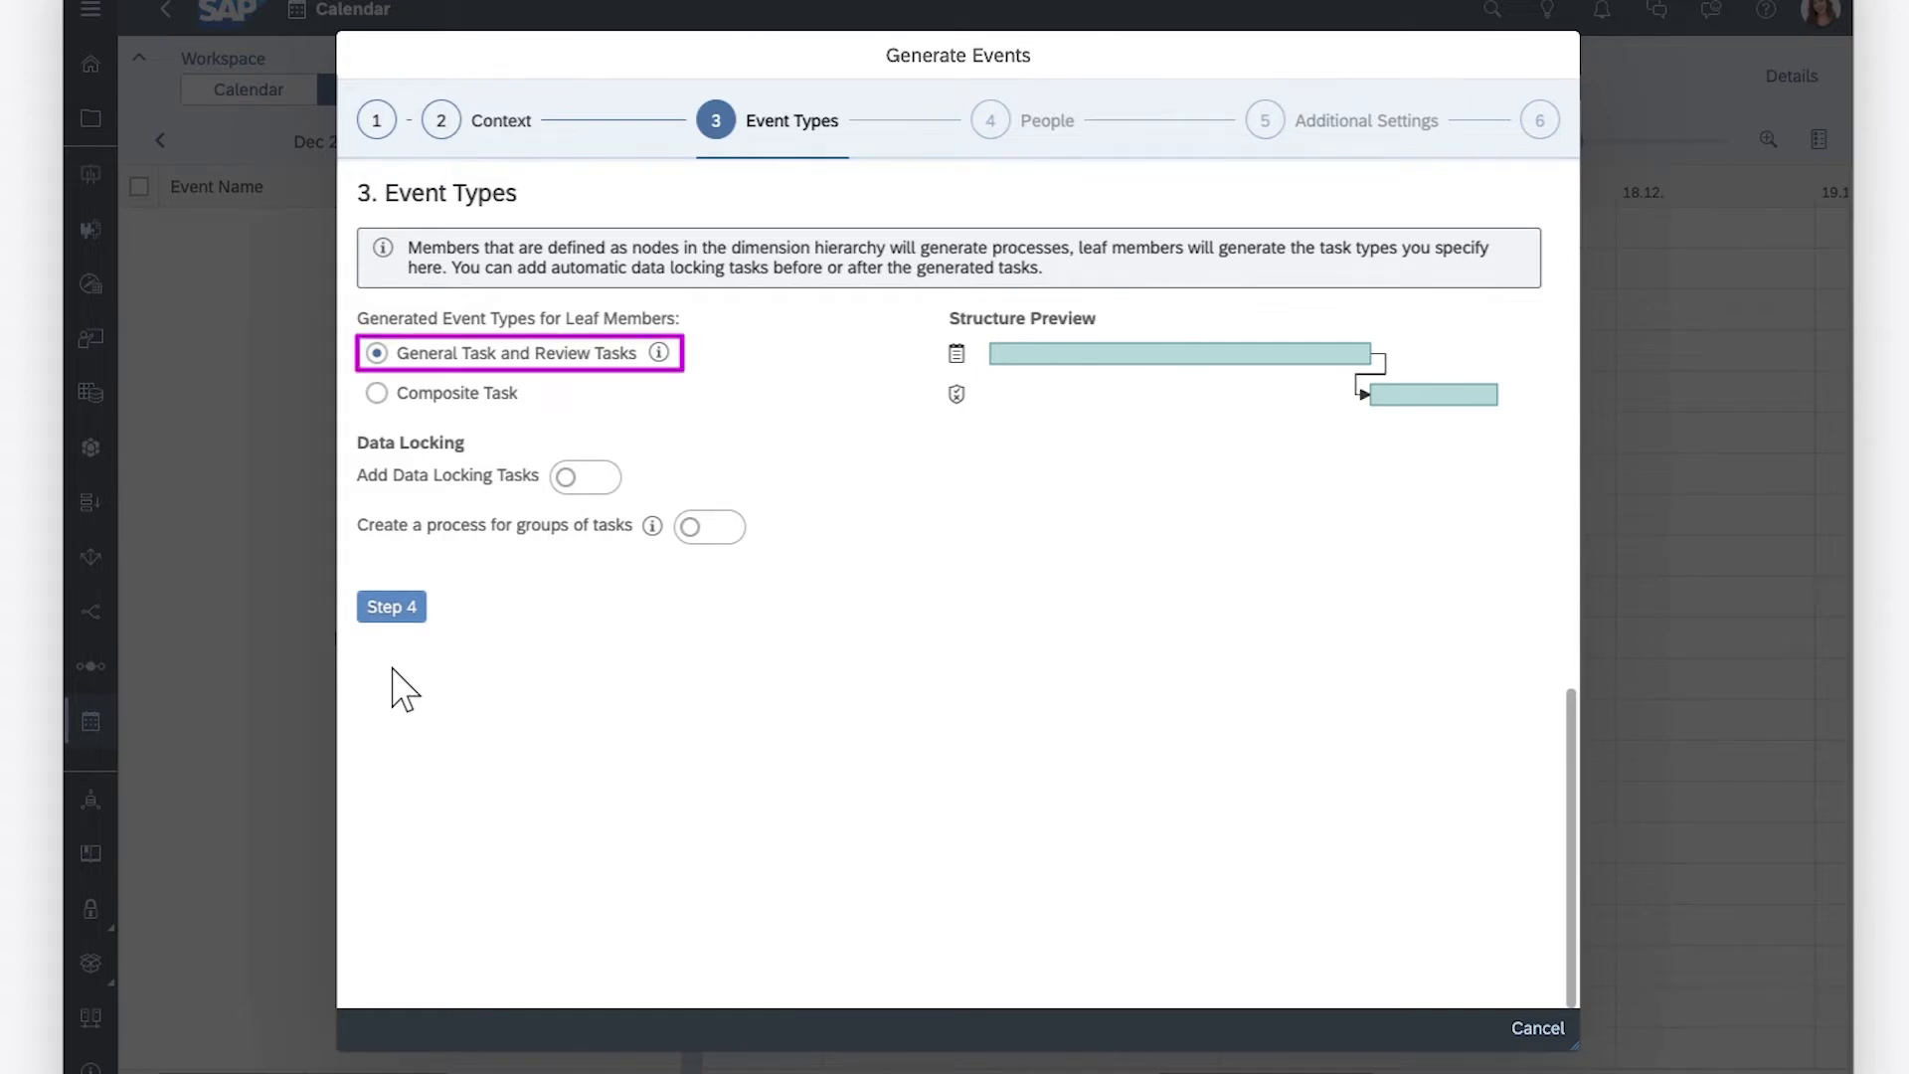
left_click(377, 393)
left_click(377, 353)
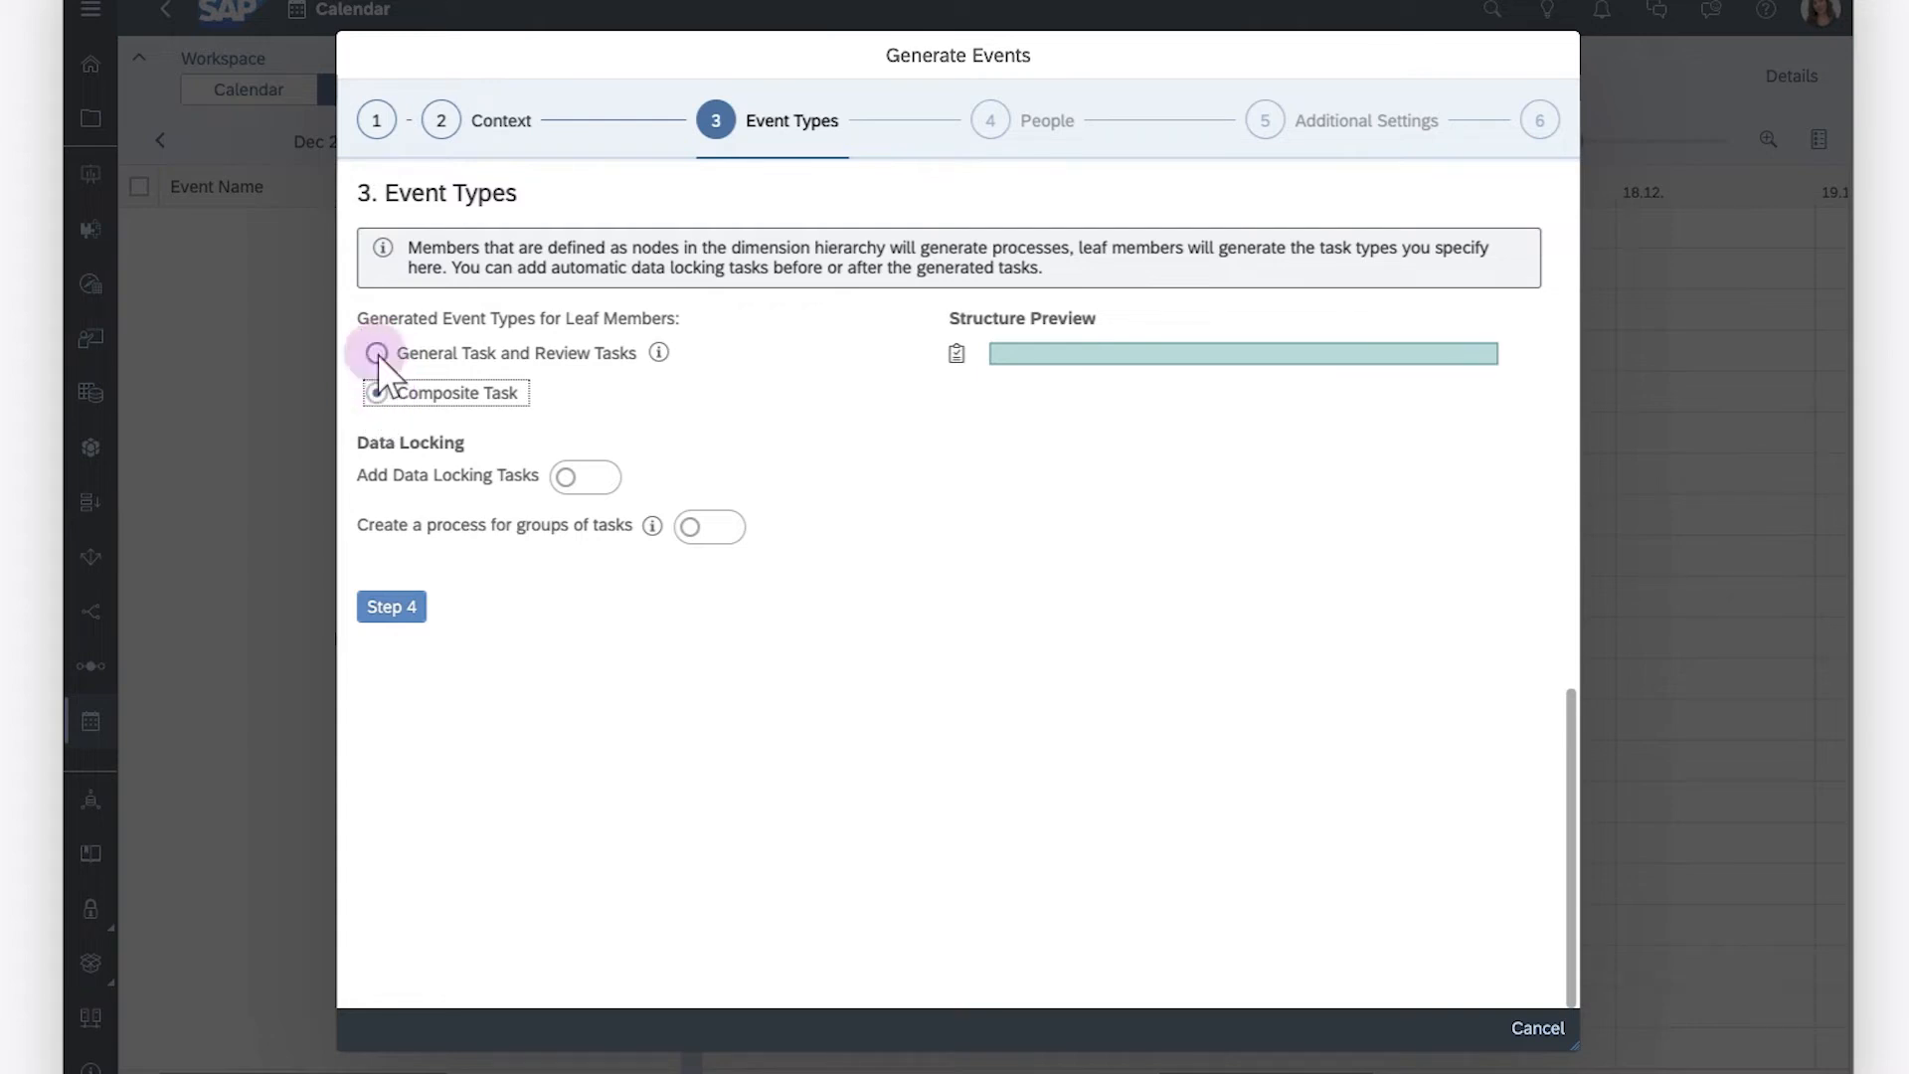
Add data locking tasks before the general task with target state Open, and after the general task
left_click(567, 476)
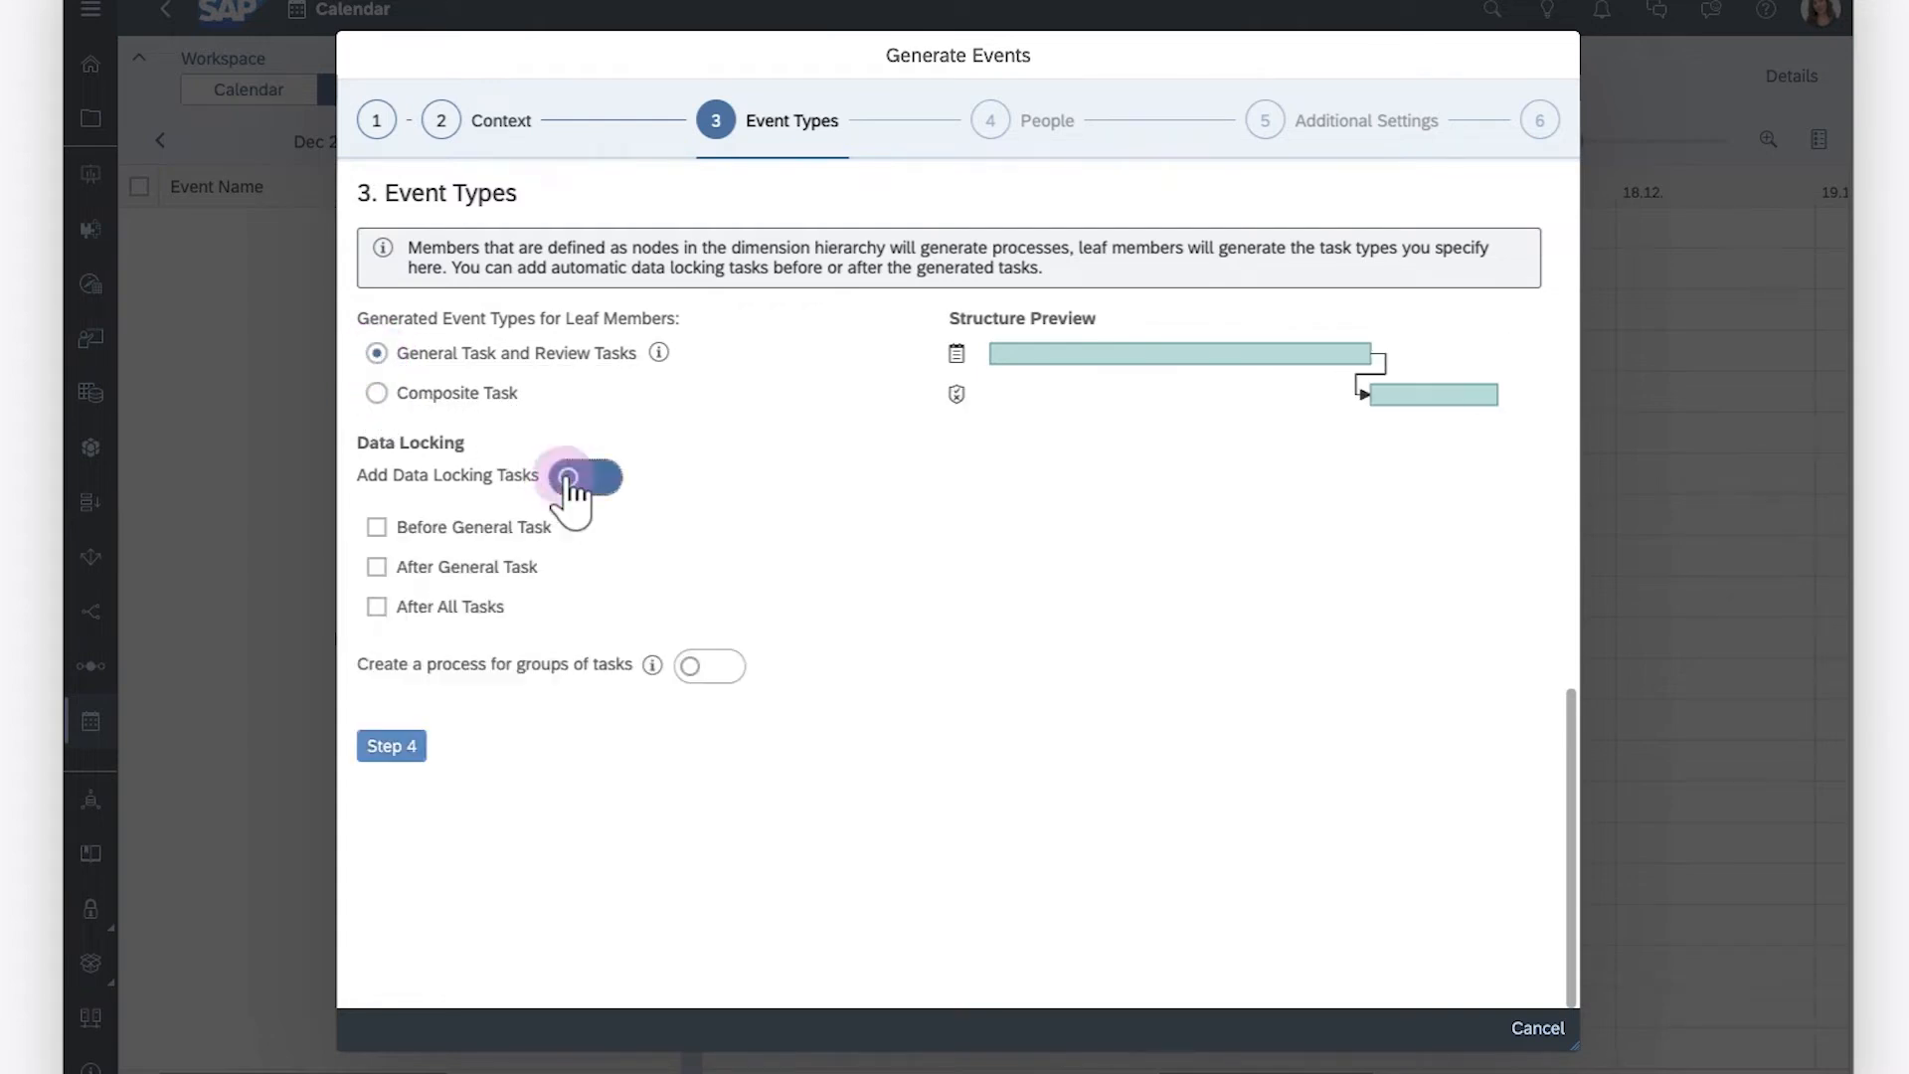
left_click(376, 526)
left_click(547, 591)
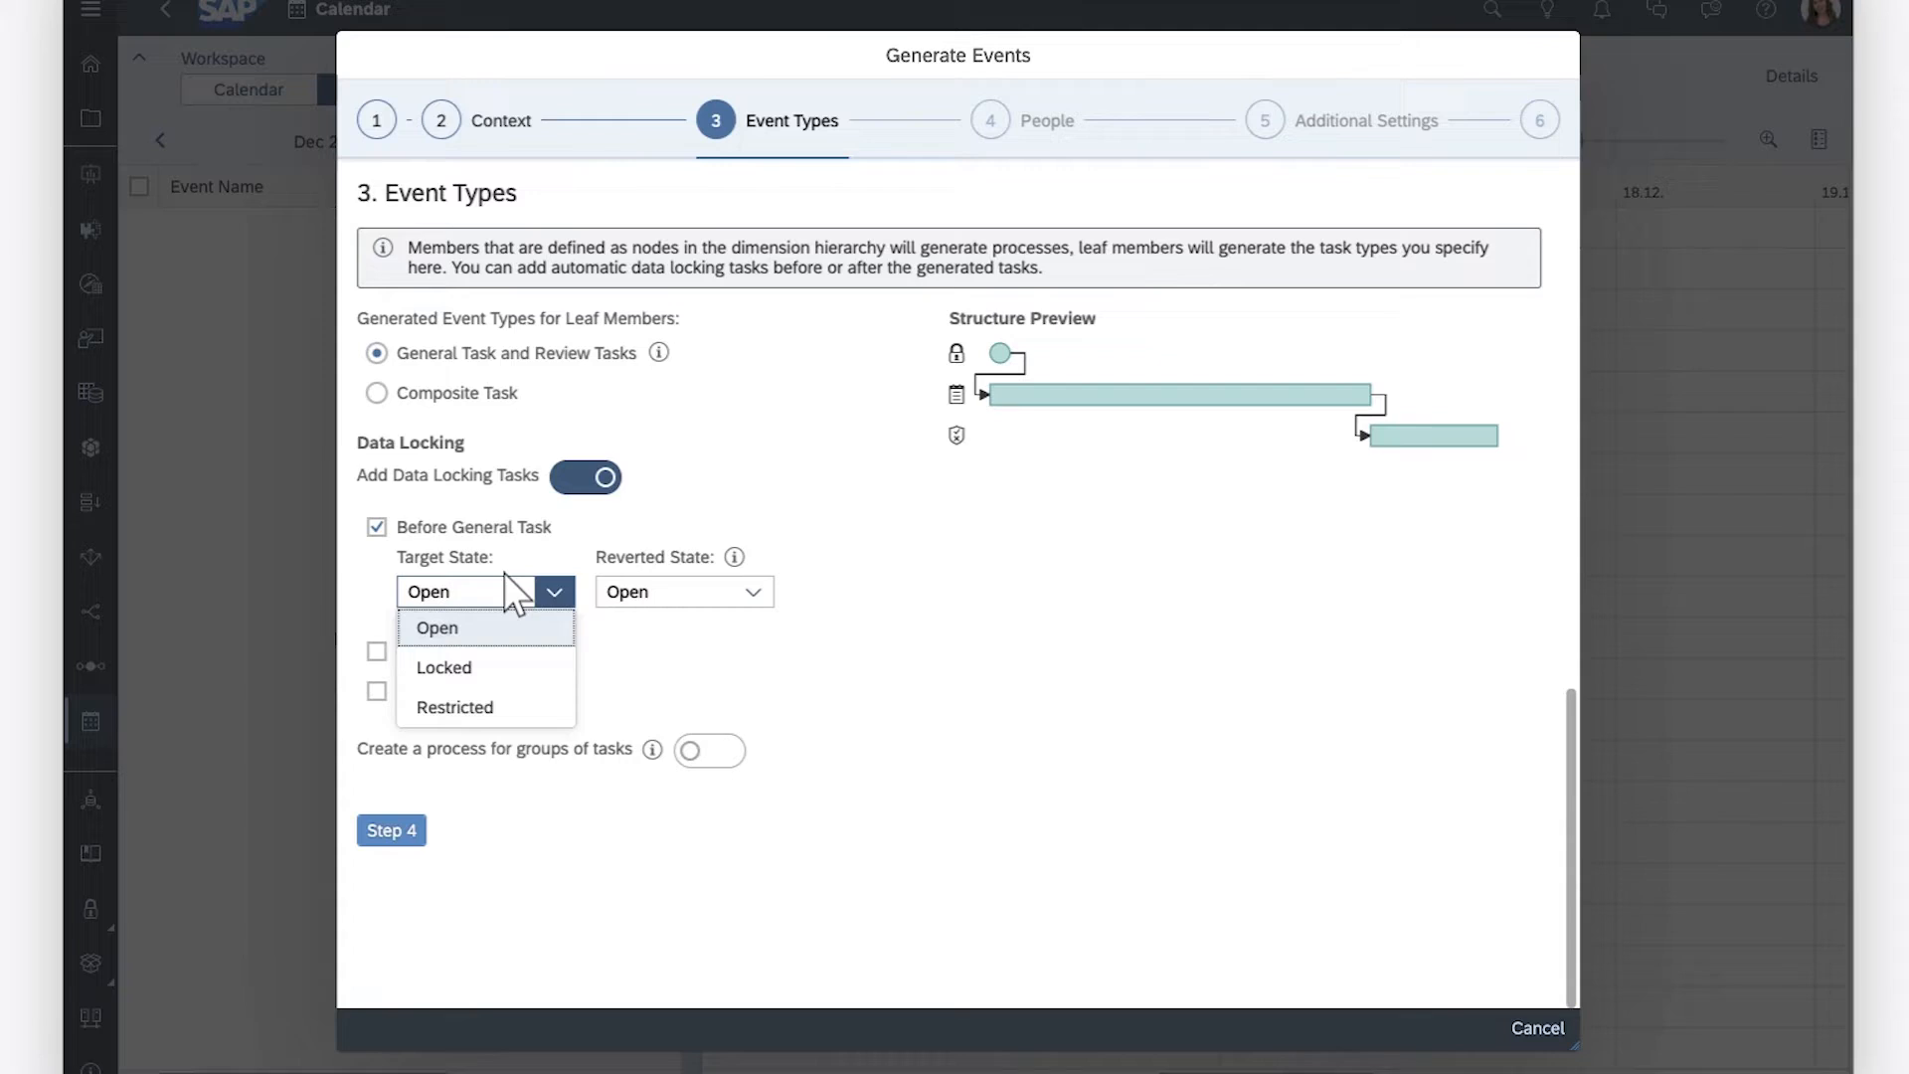
left_click(554, 592)
left_click(376, 652)
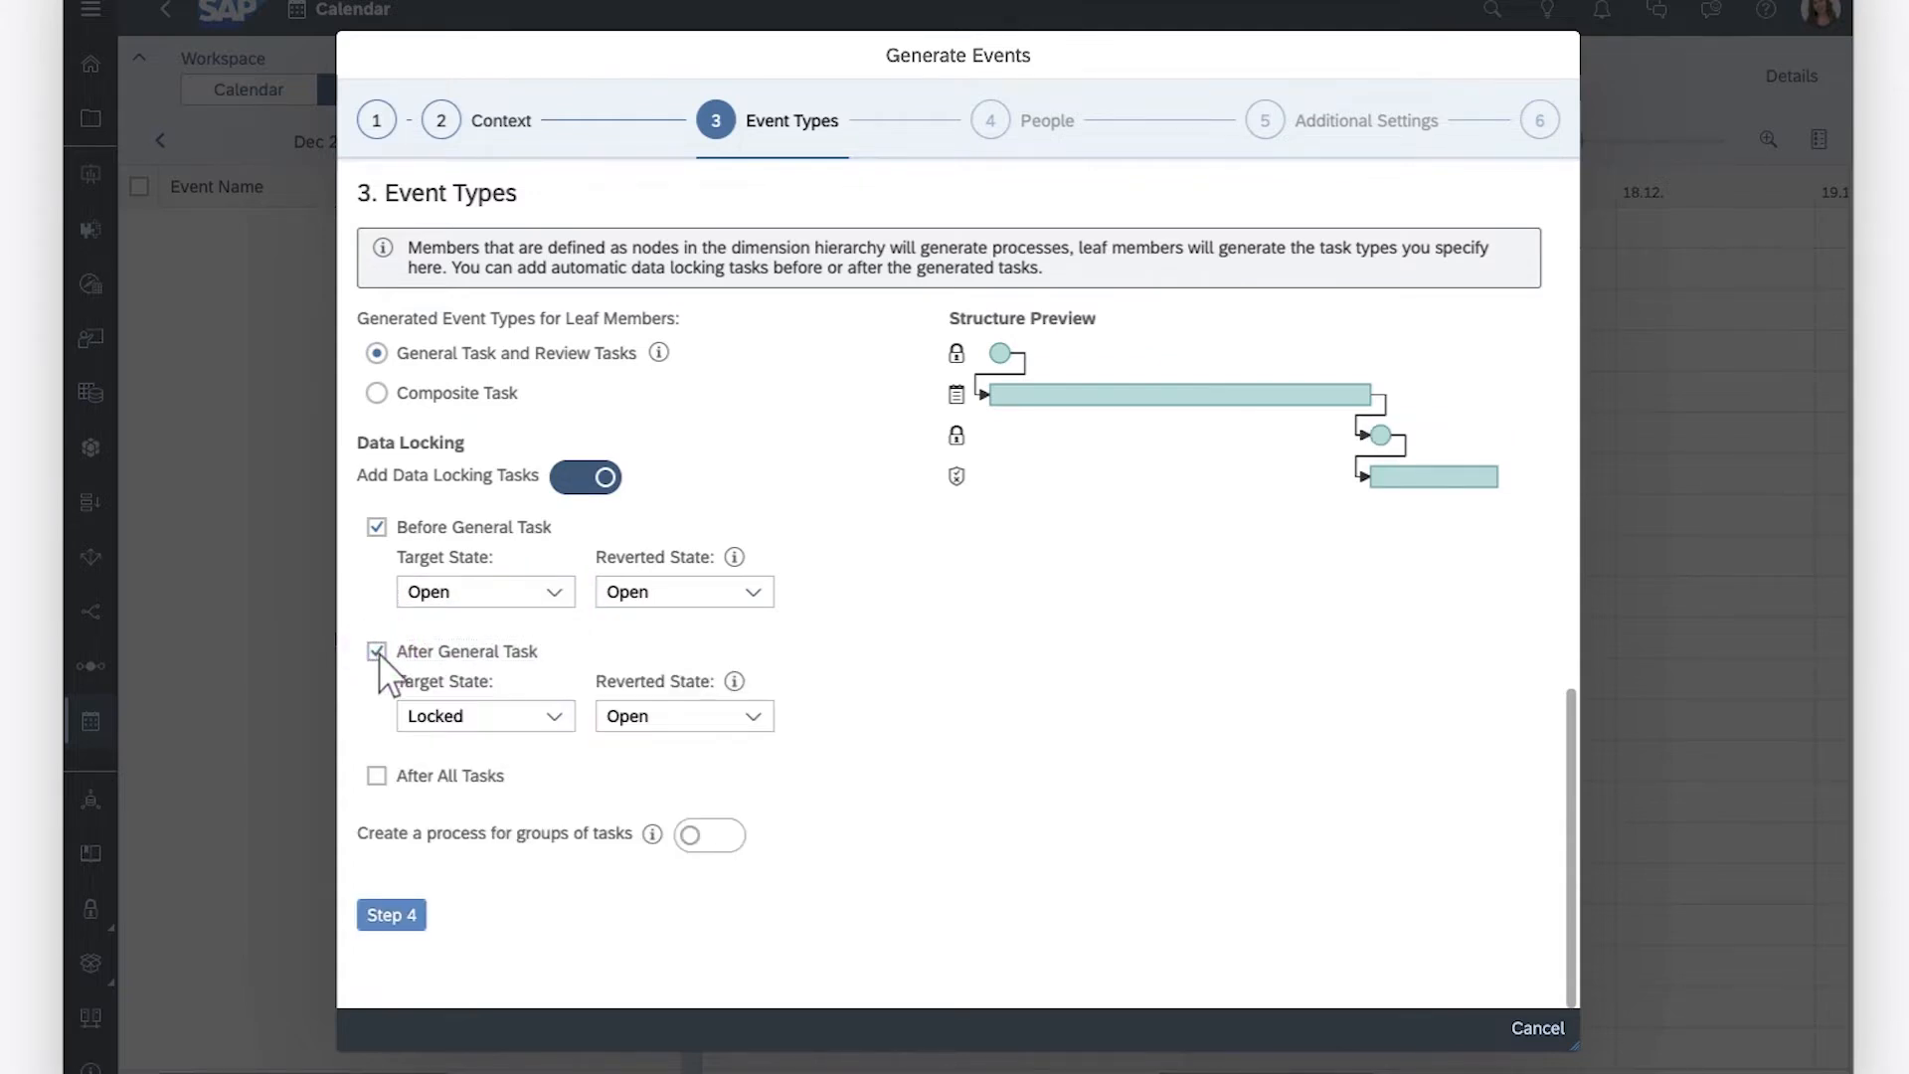
Enable creating a process for groups of tasks, and add assignees by the Person Responsible property without setting reviewers
left_click(689, 834)
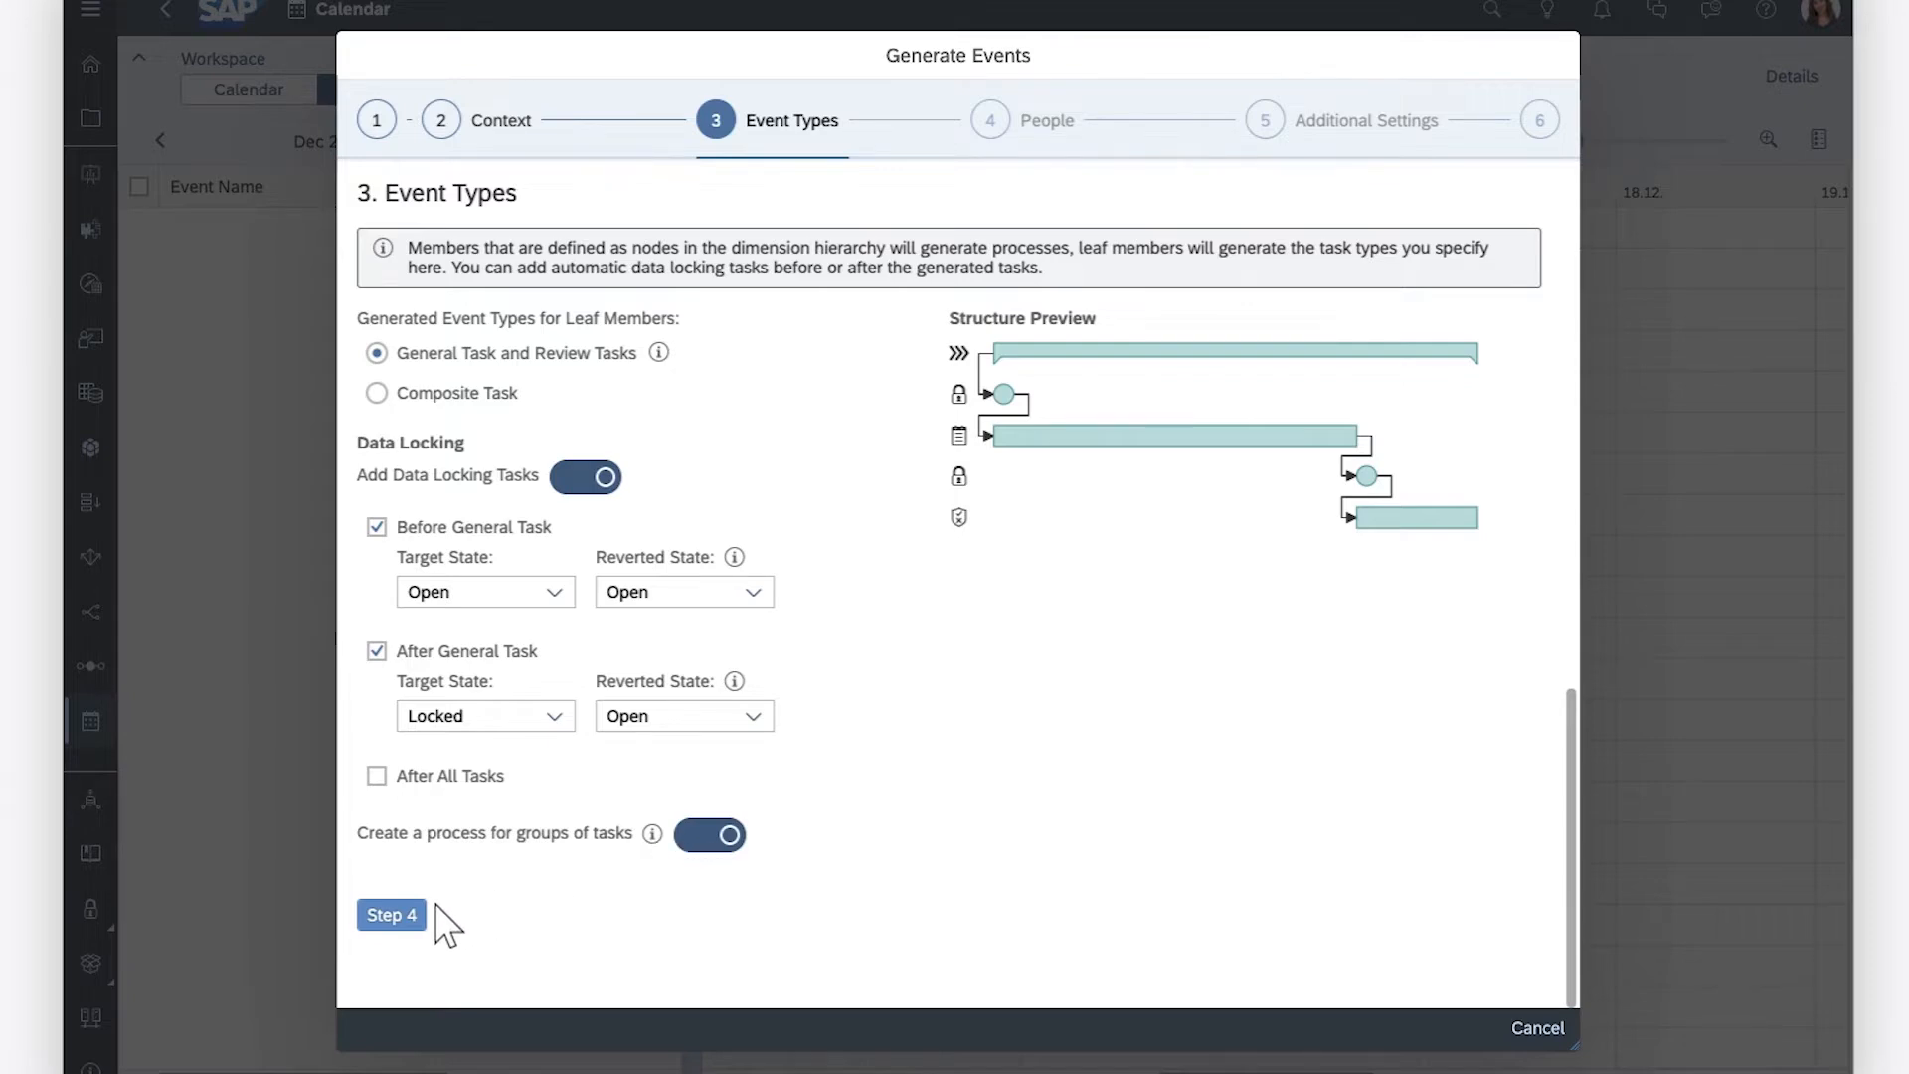
left_click(392, 915)
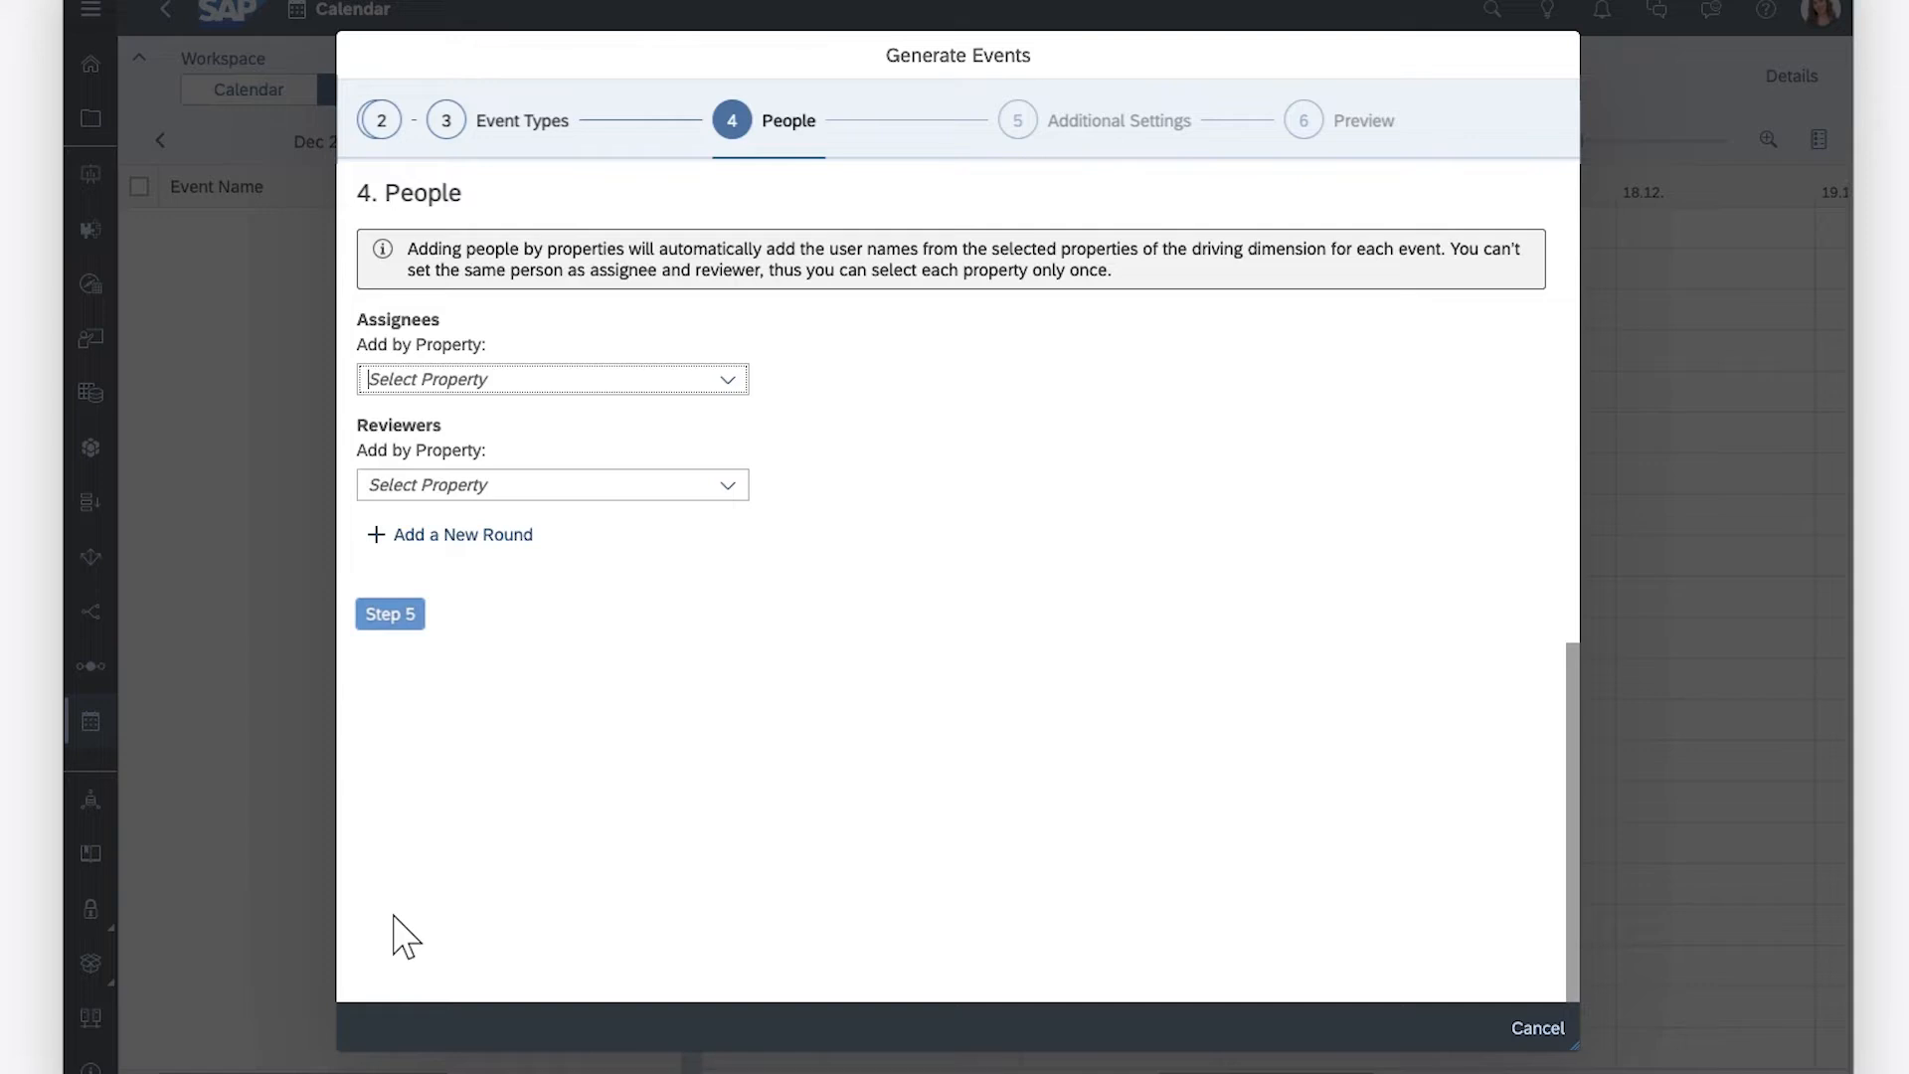
left_click(728, 379)
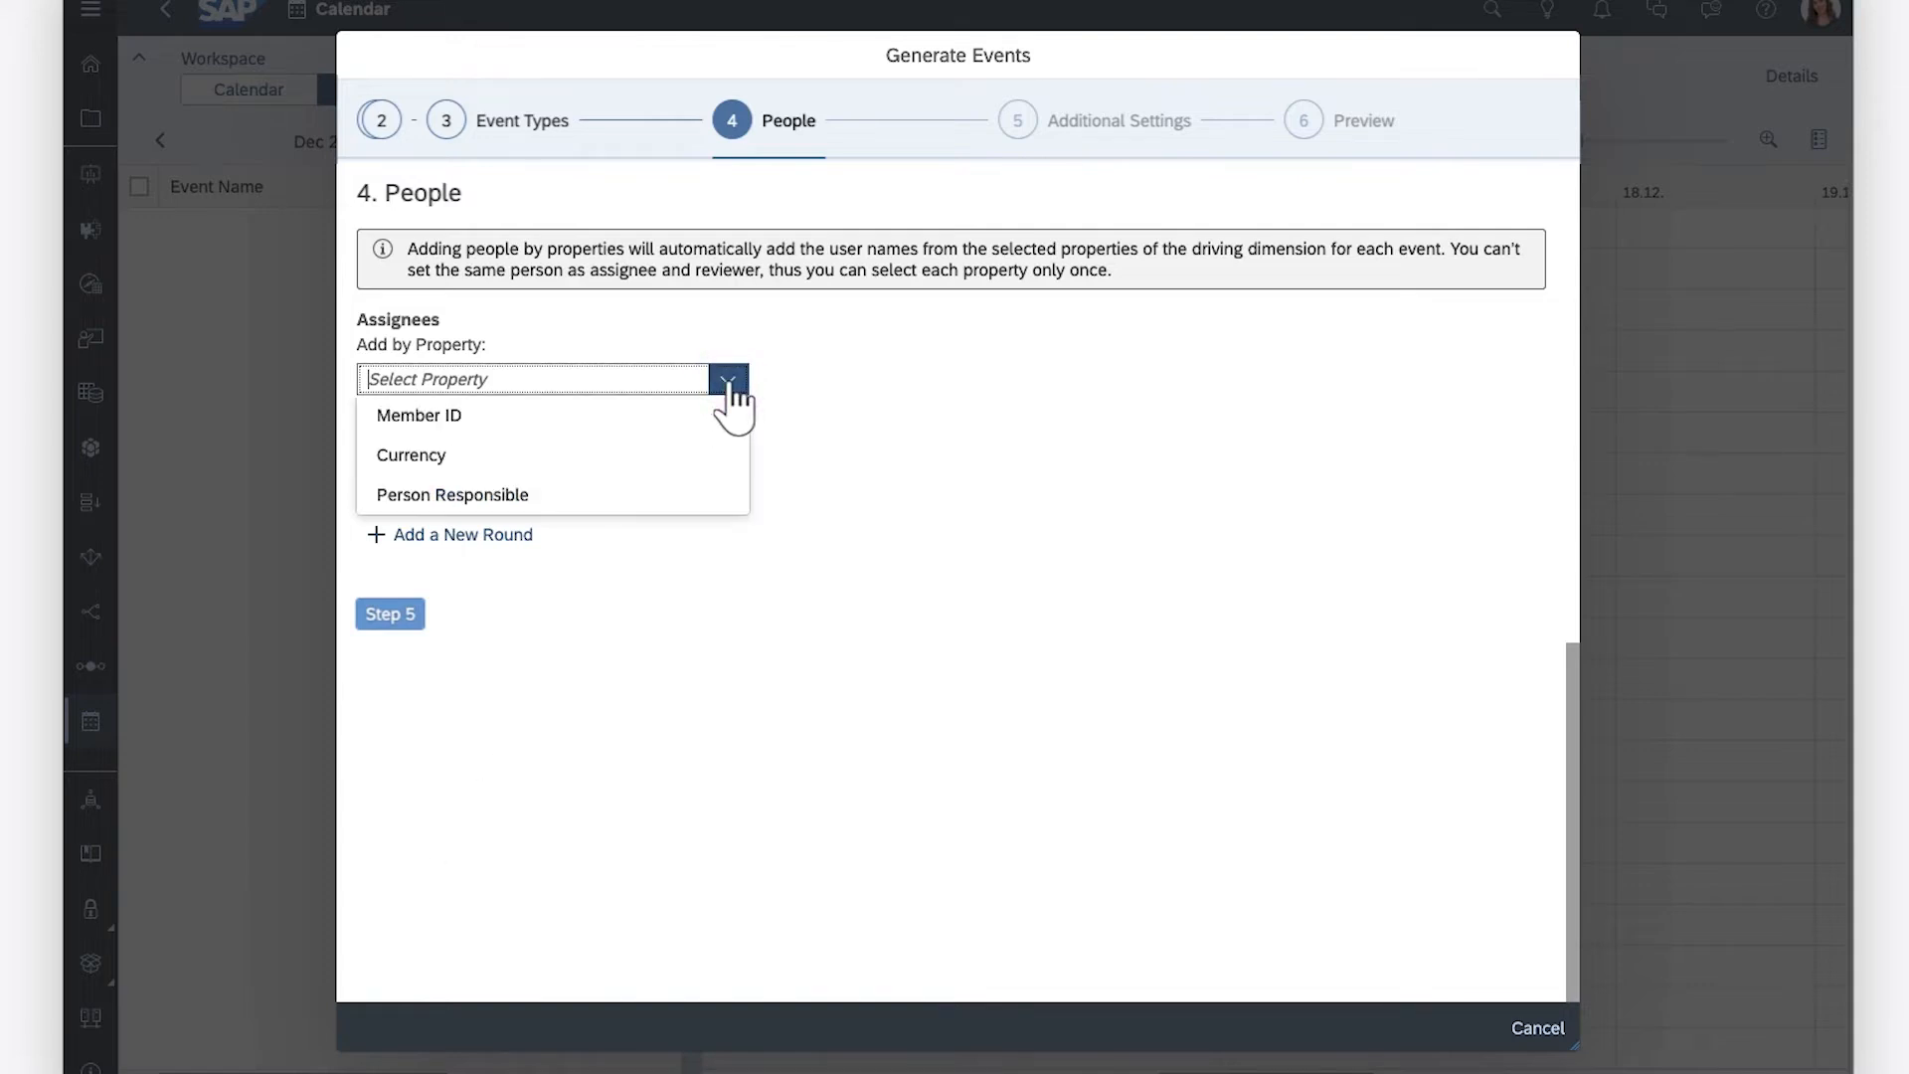
left_click(447, 498)
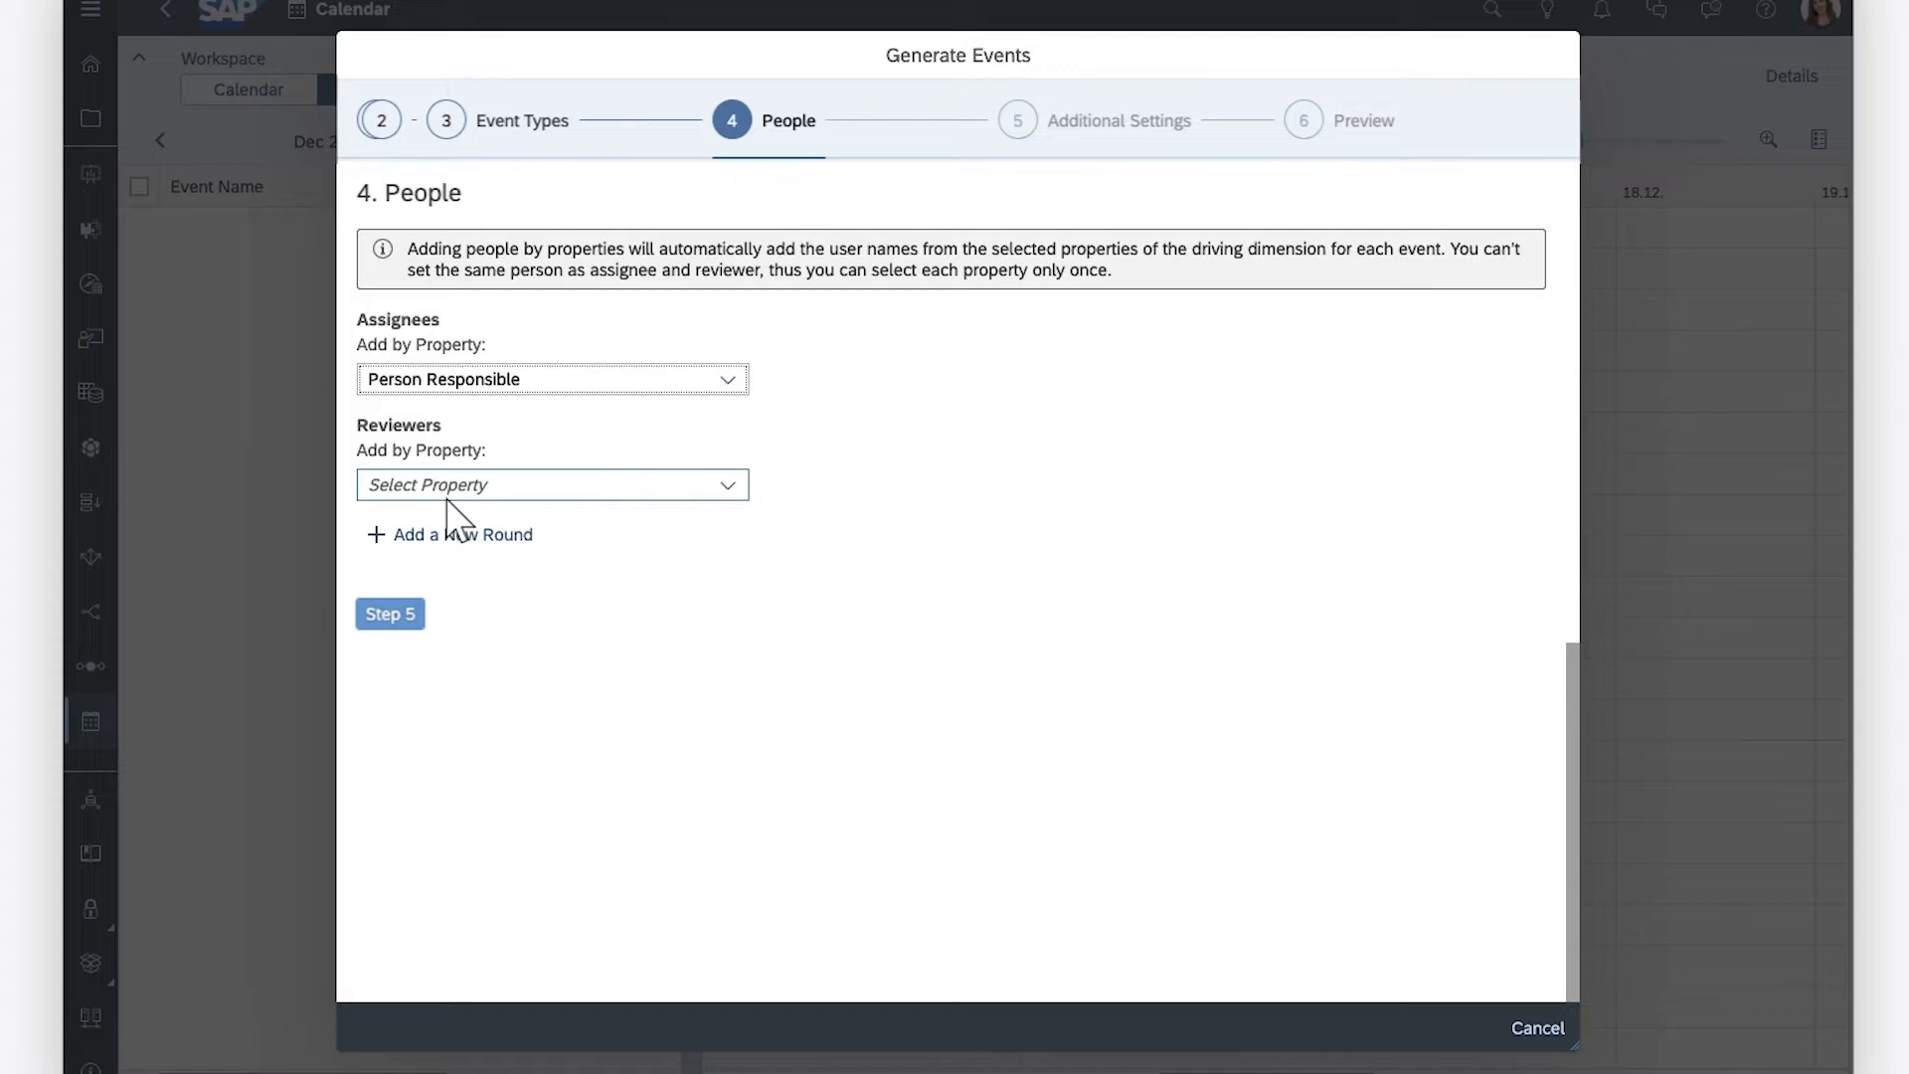
left_click(396, 616)
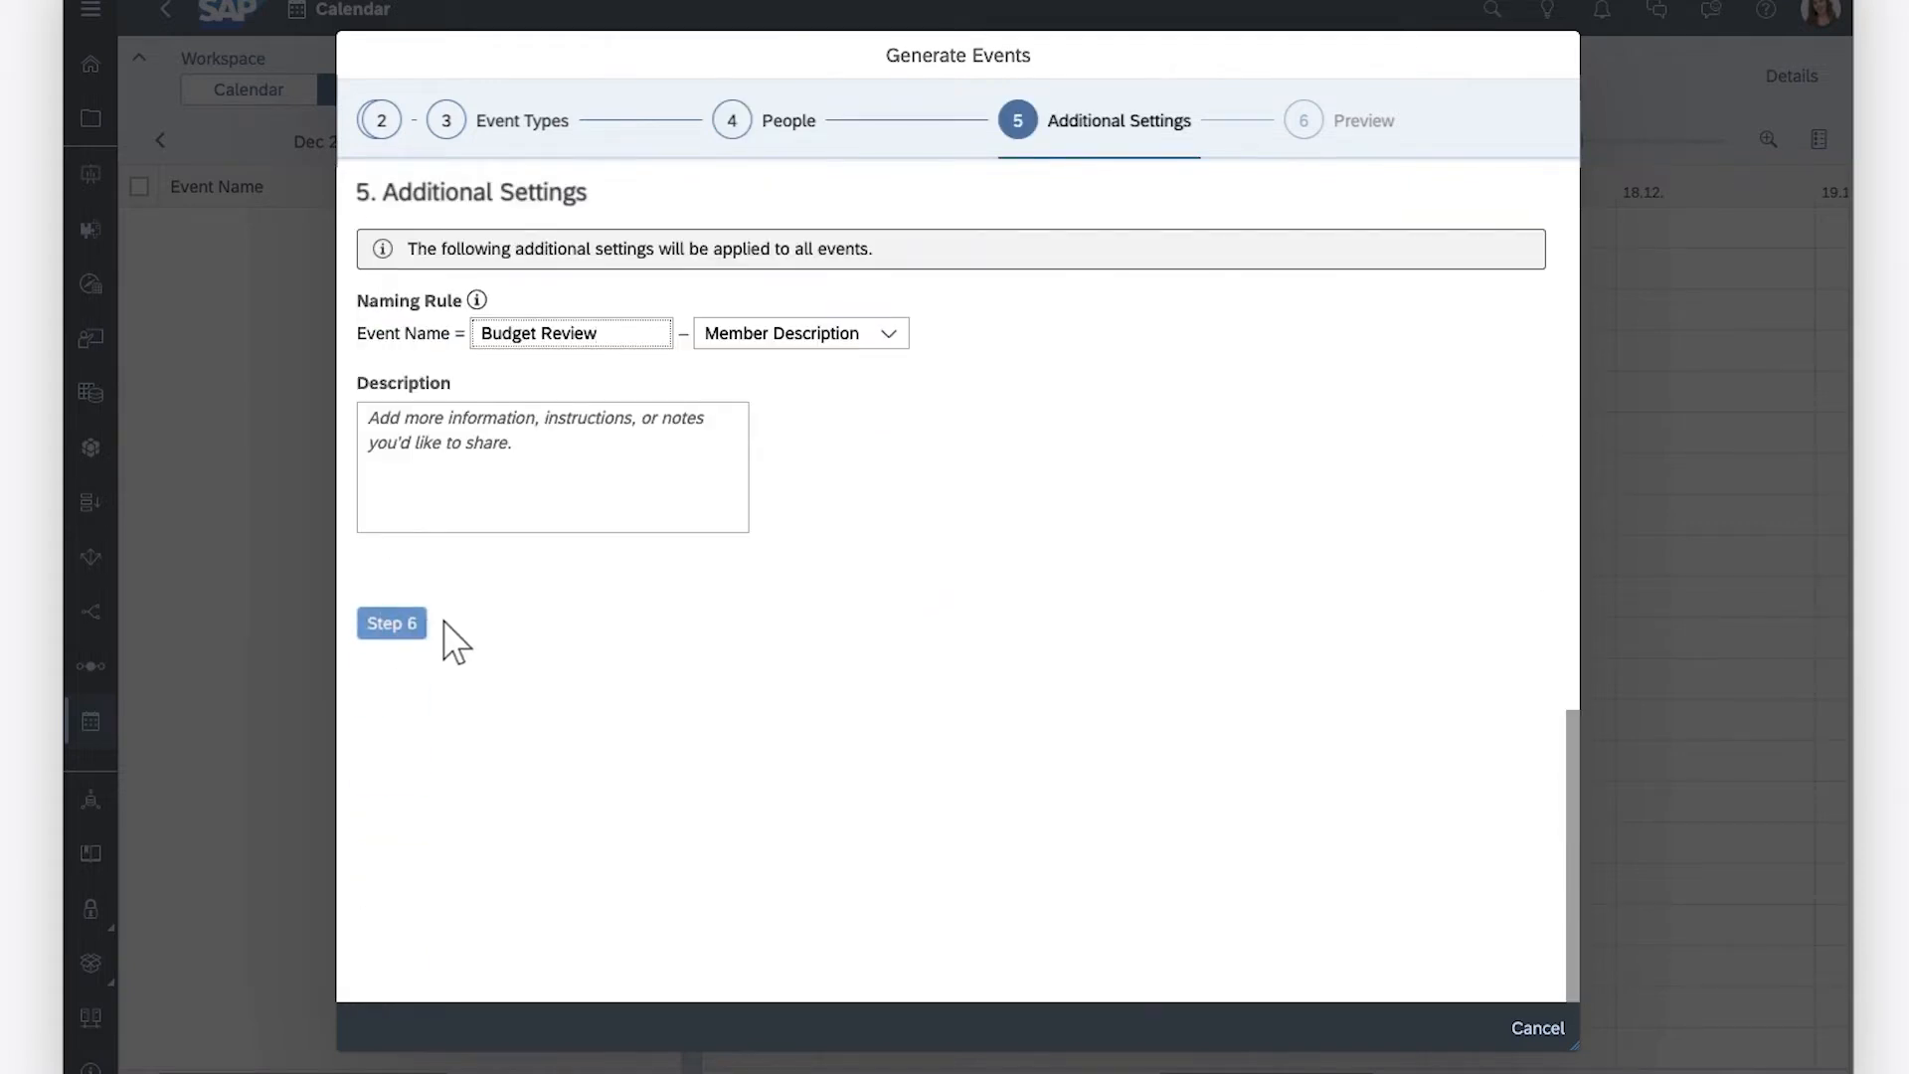
Describe the events as "Budget review for Q1 2023 by product", keep Member Description in the naming rule, and generate them
left_click(890, 335)
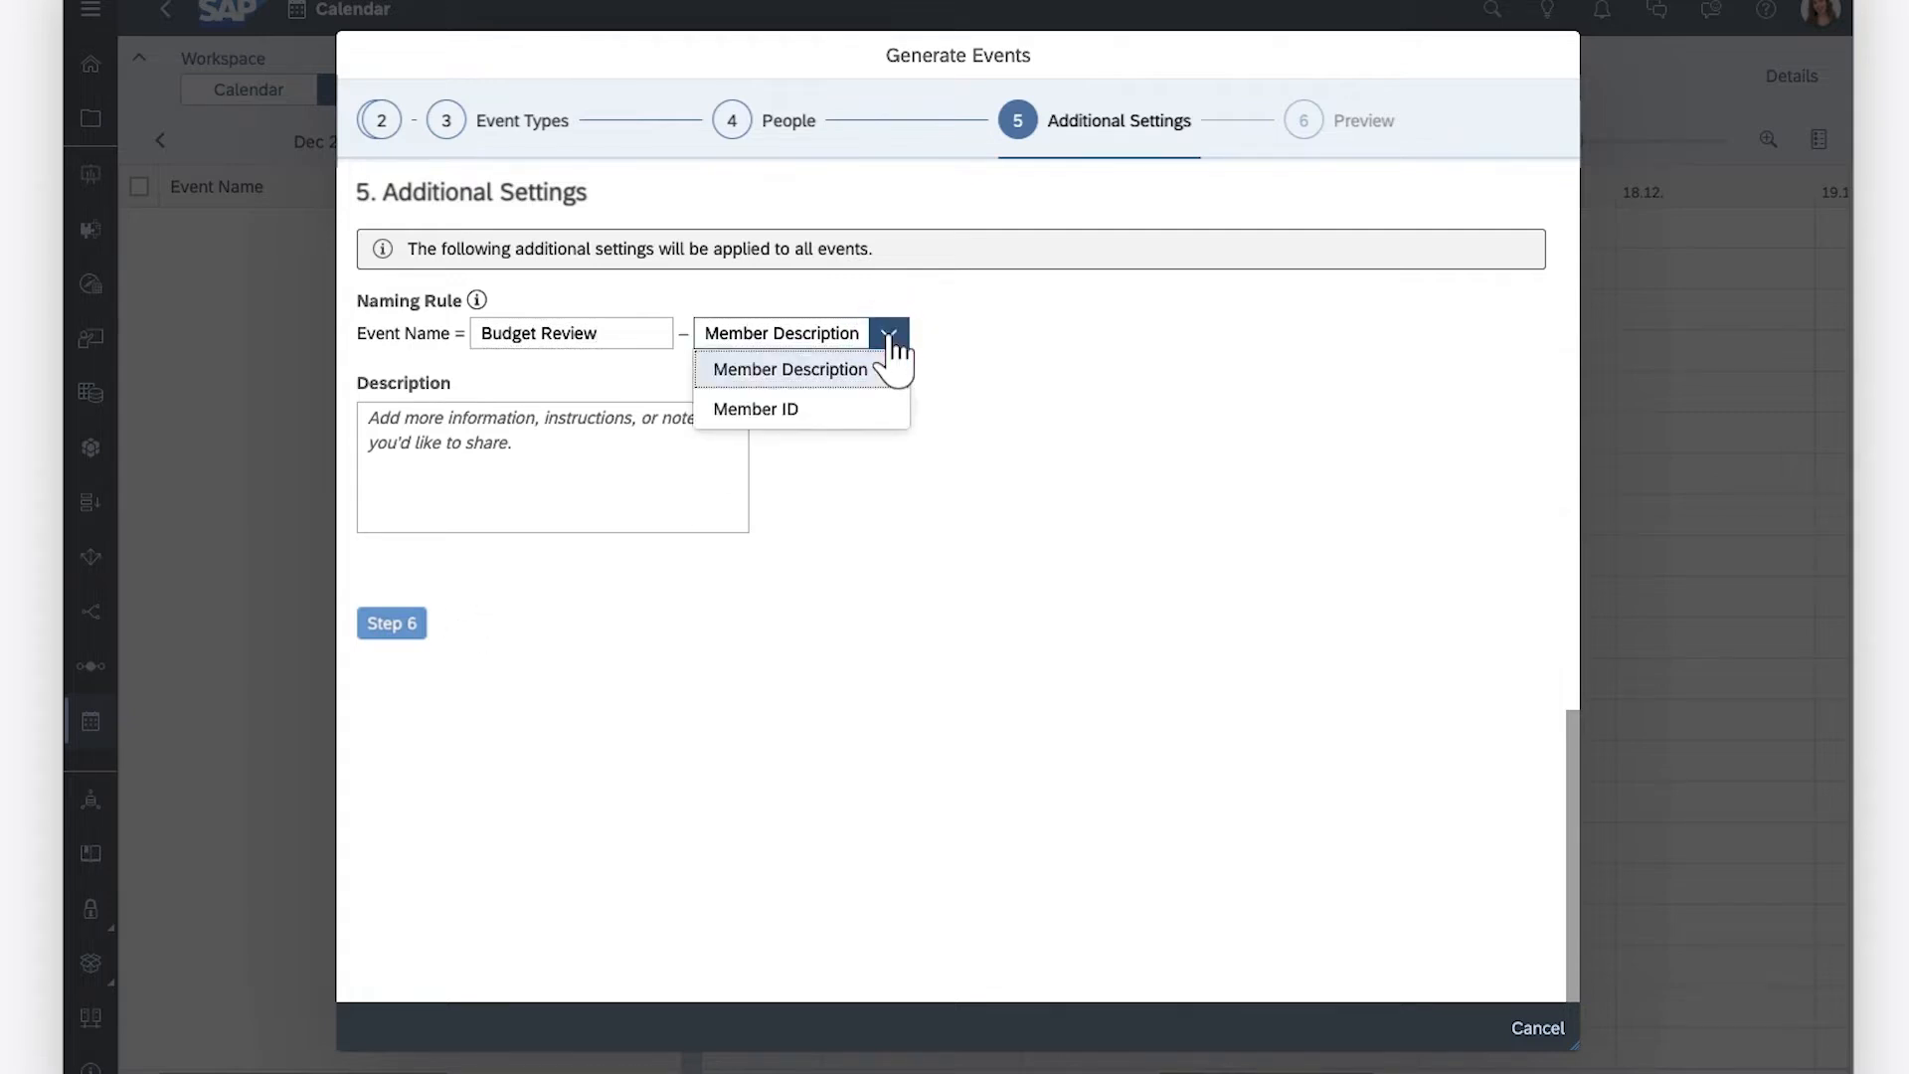
left_click(958, 348)
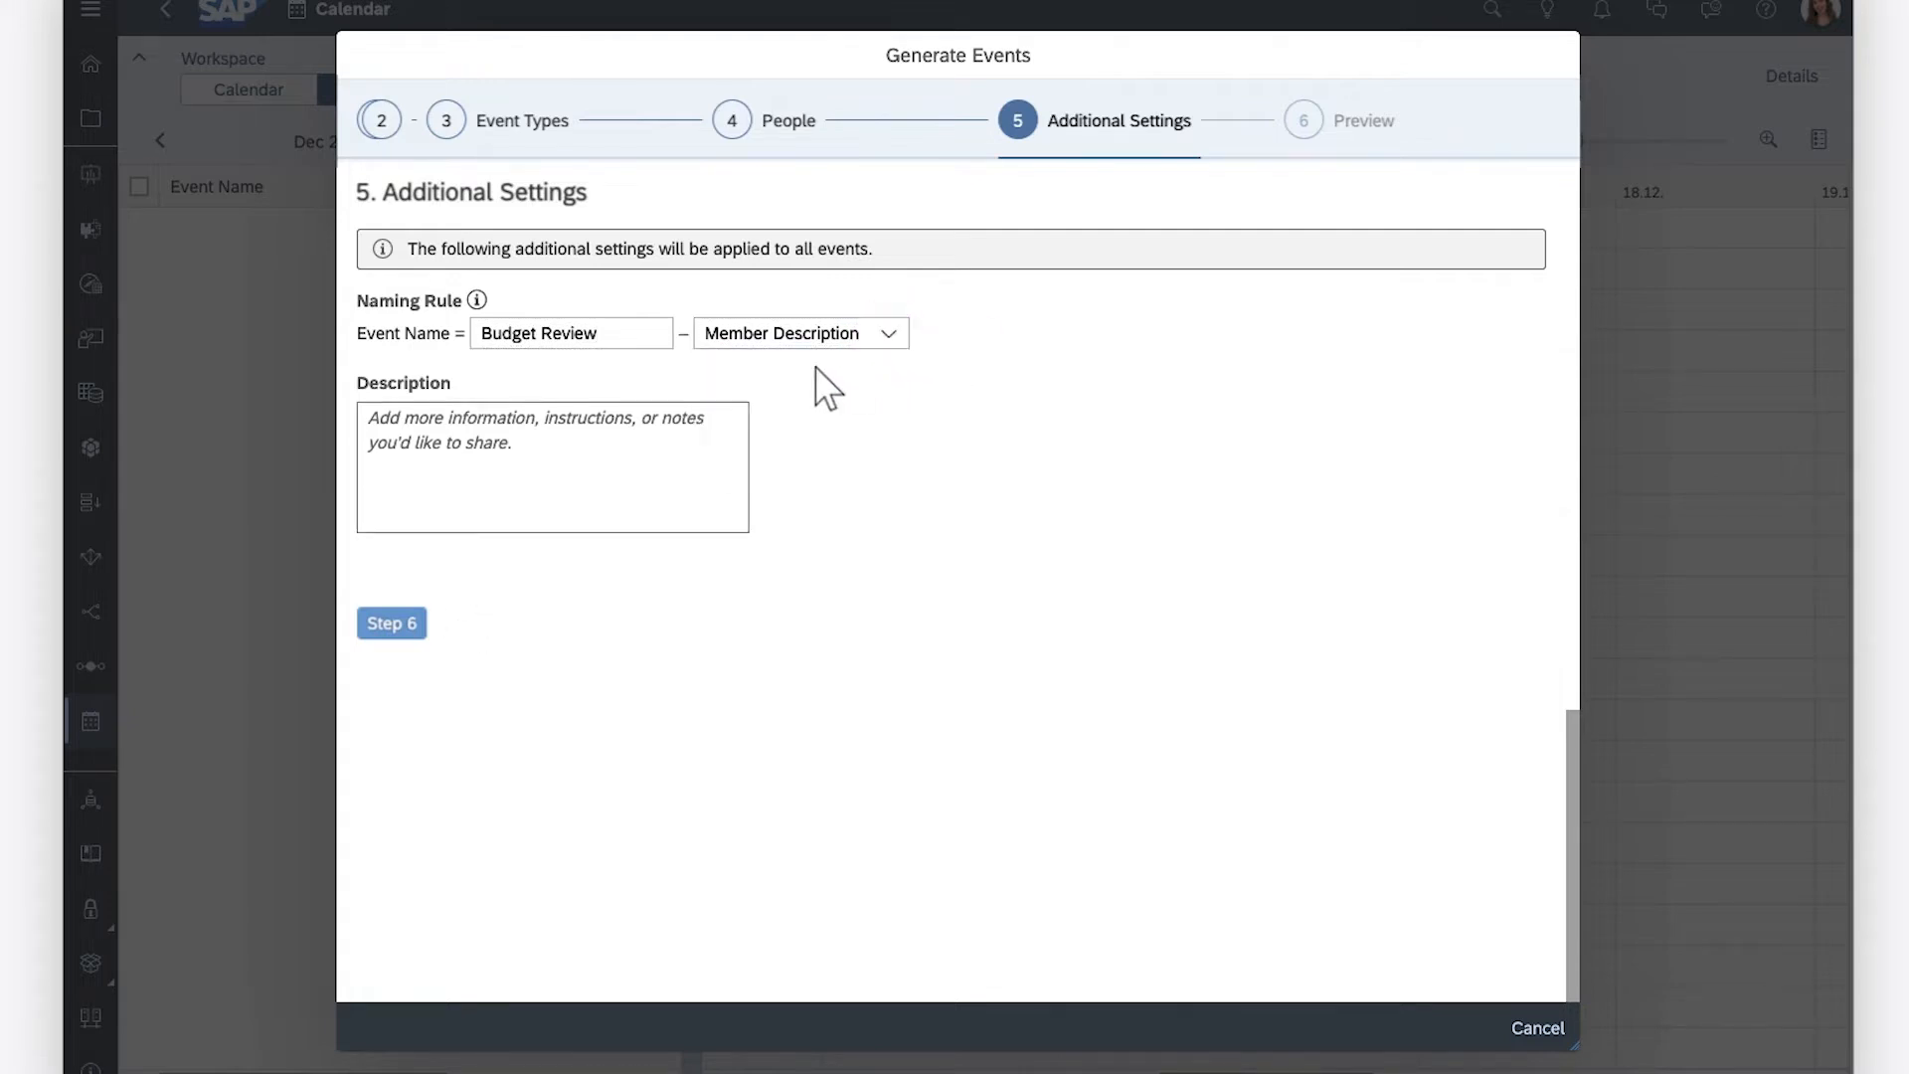
left_click(374, 422)
type("Budge")
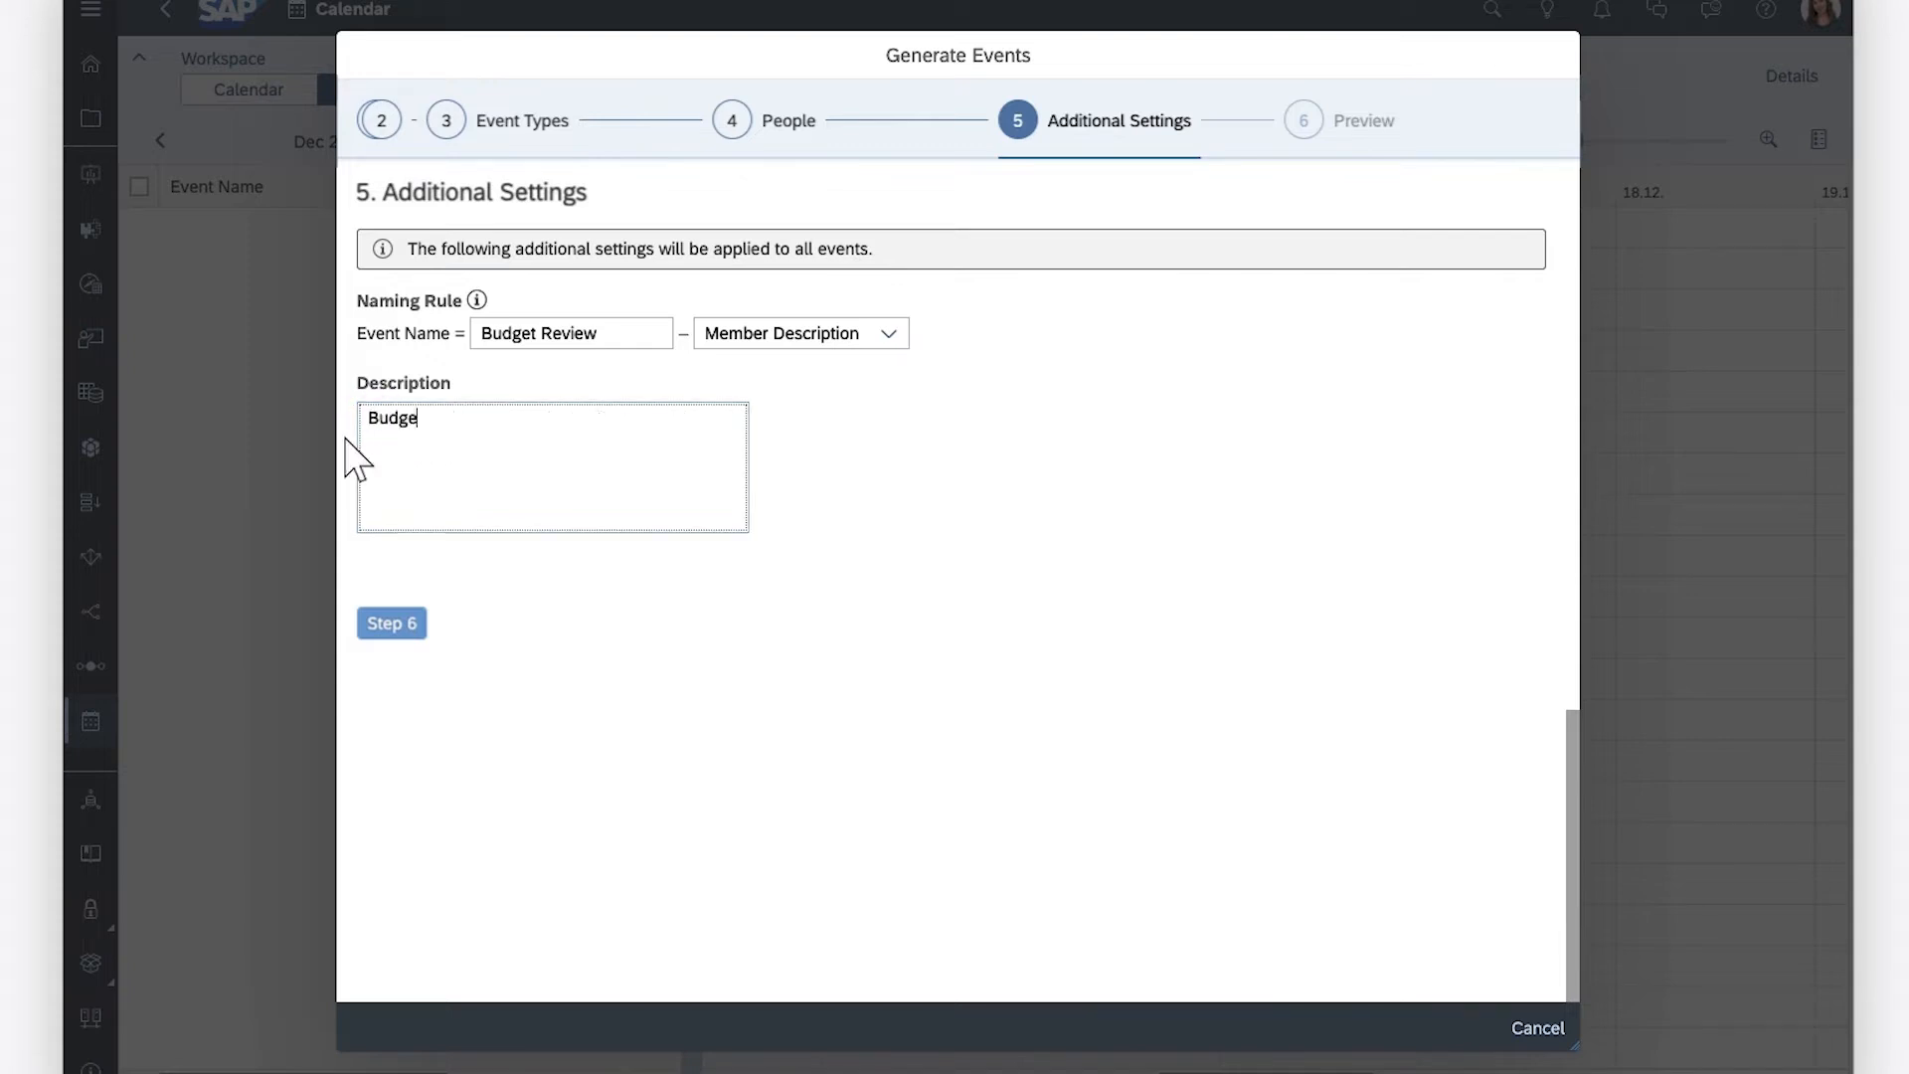
type("t review for Q1 2023 ")
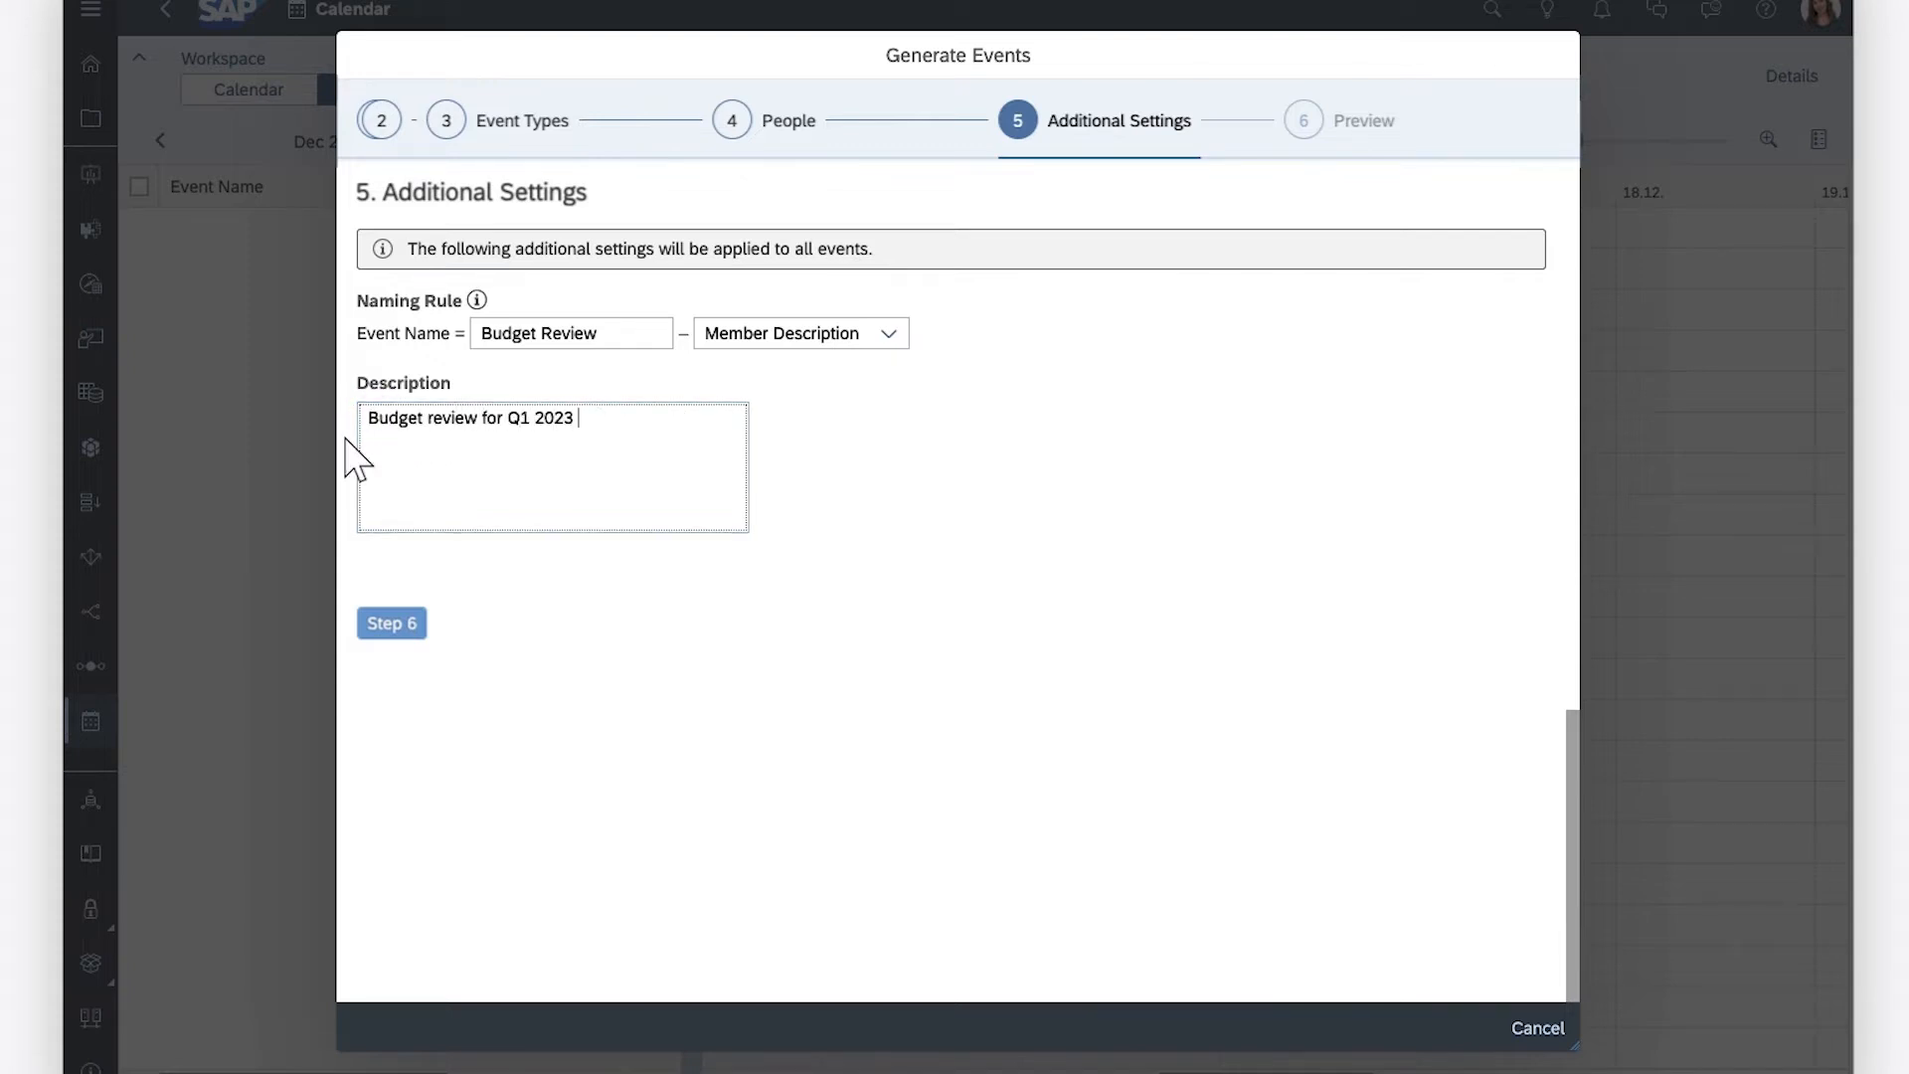
type("by product")
left_click(390, 624)
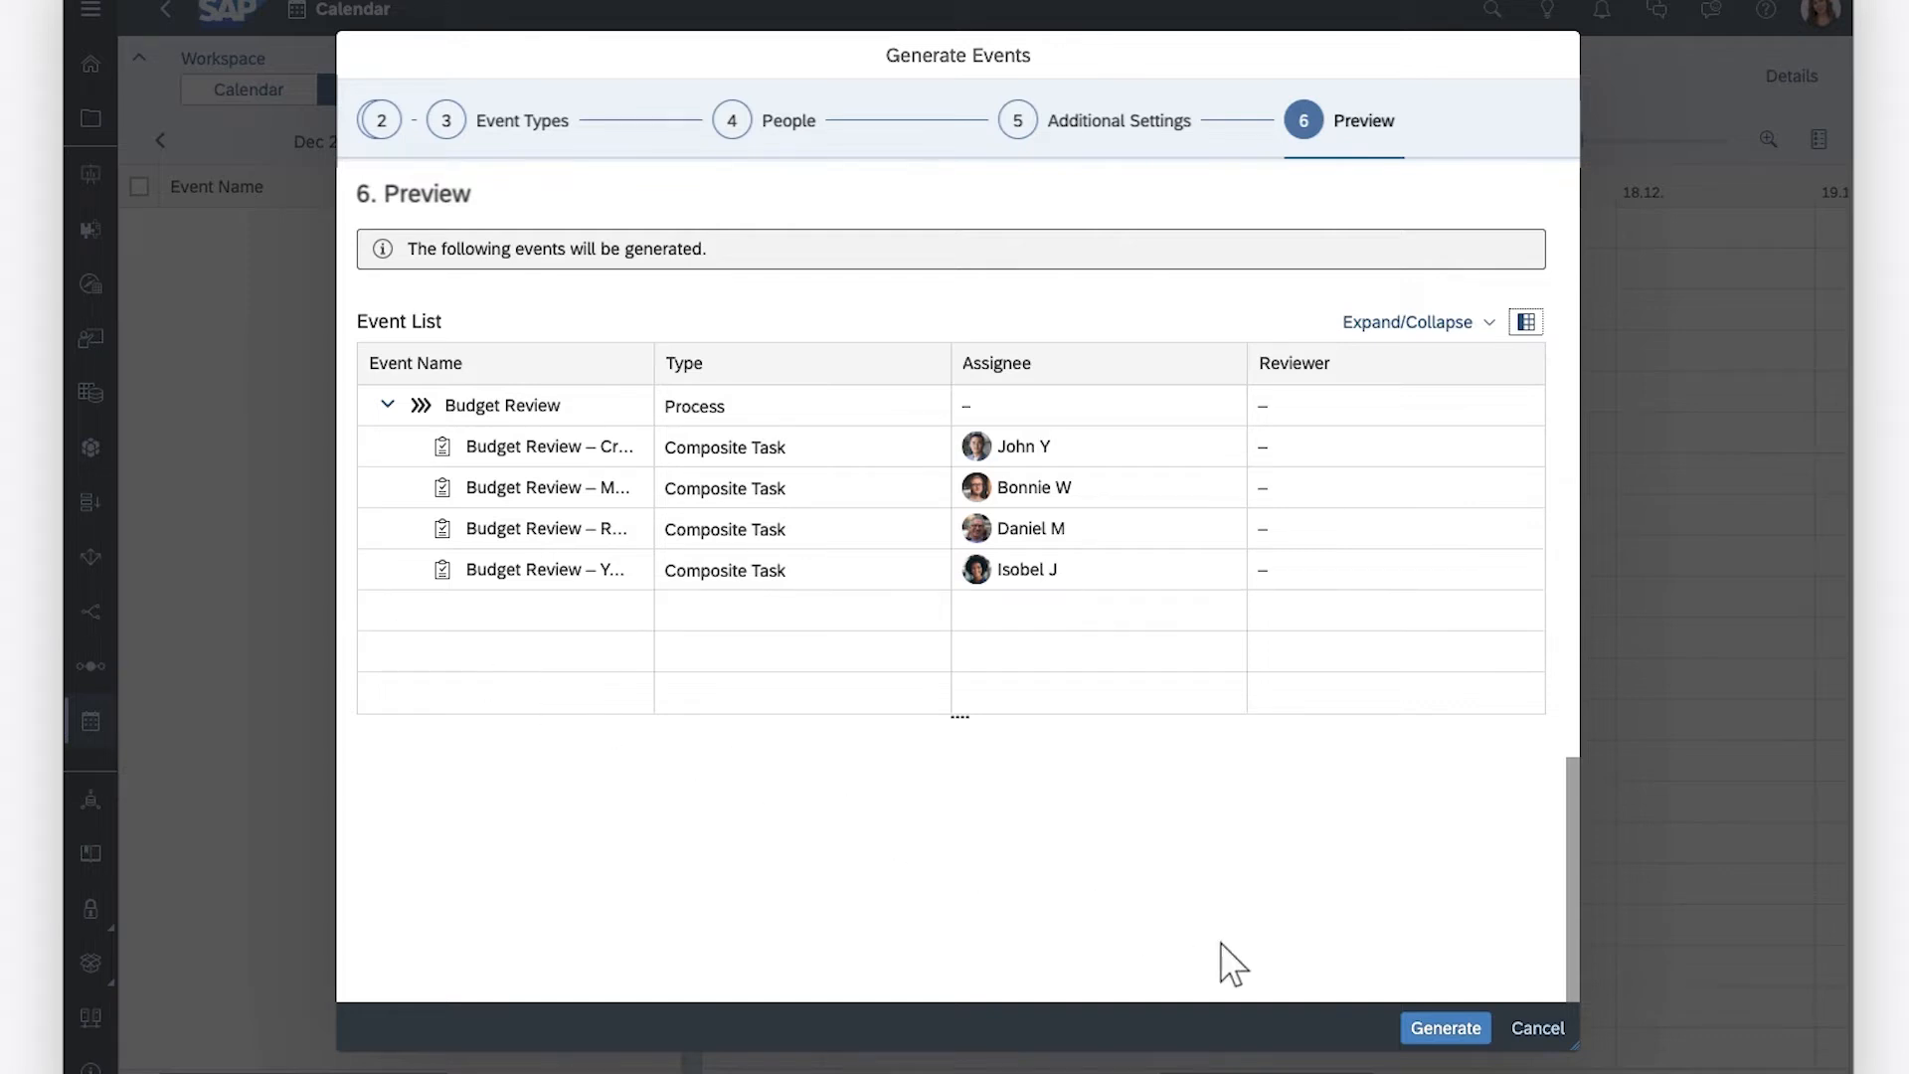
left_click(1444, 1030)
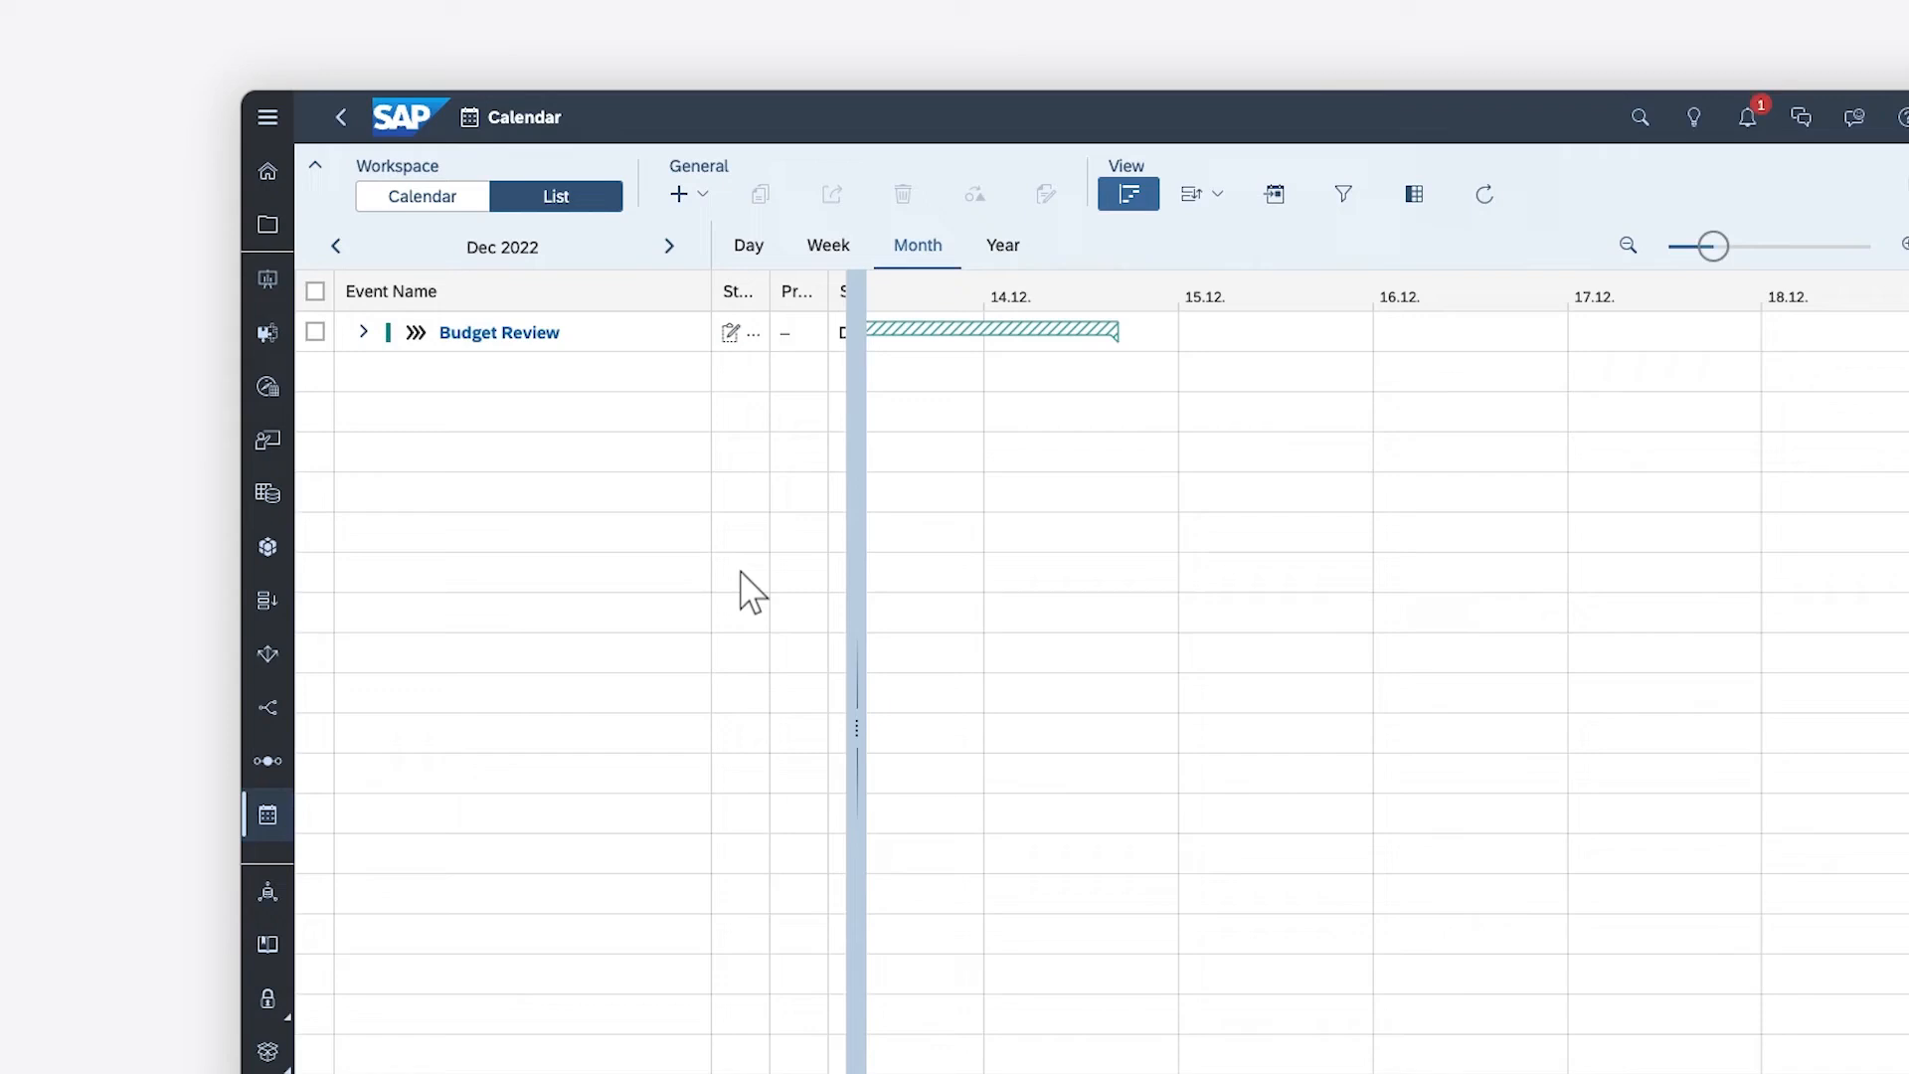
Expand the Budget Review process in the list without the Gantt chart and open the details of the Budget Review – Cruise task
left_click(363, 332)
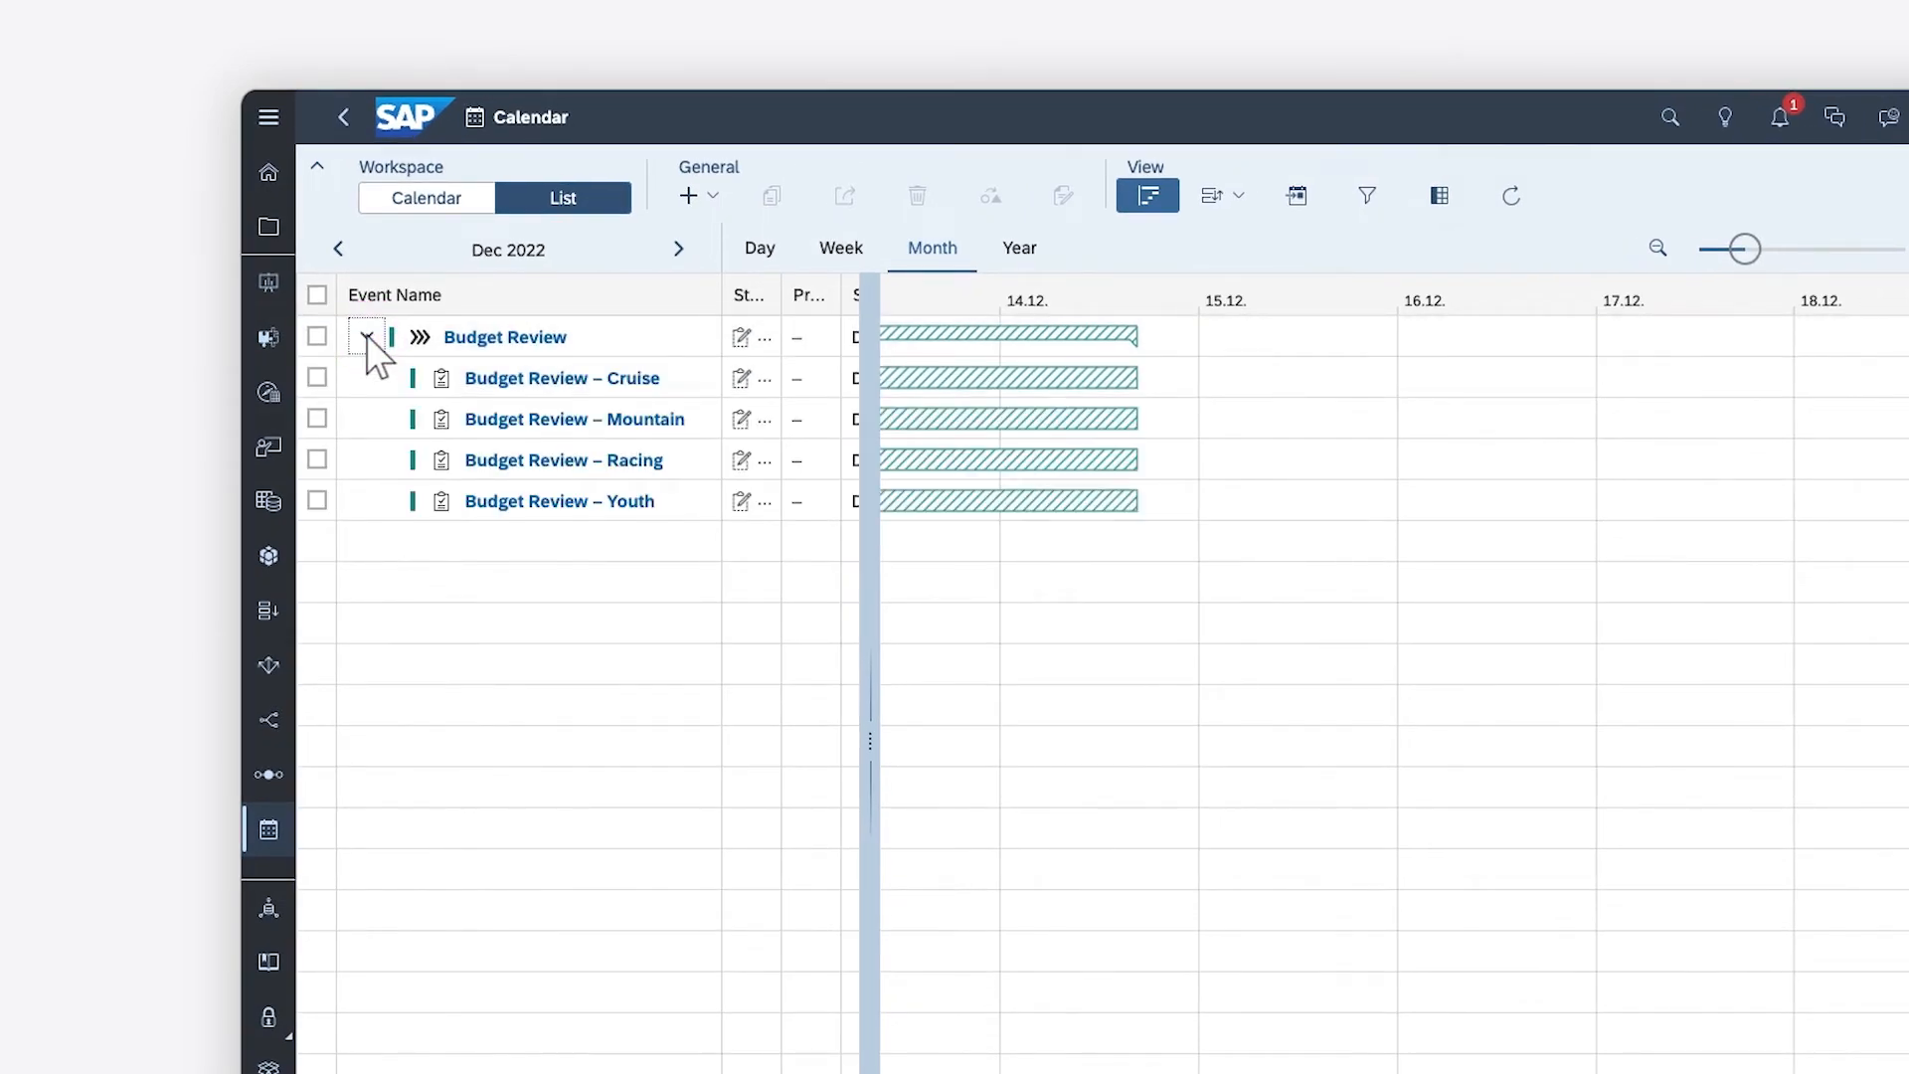
left_click(1150, 198)
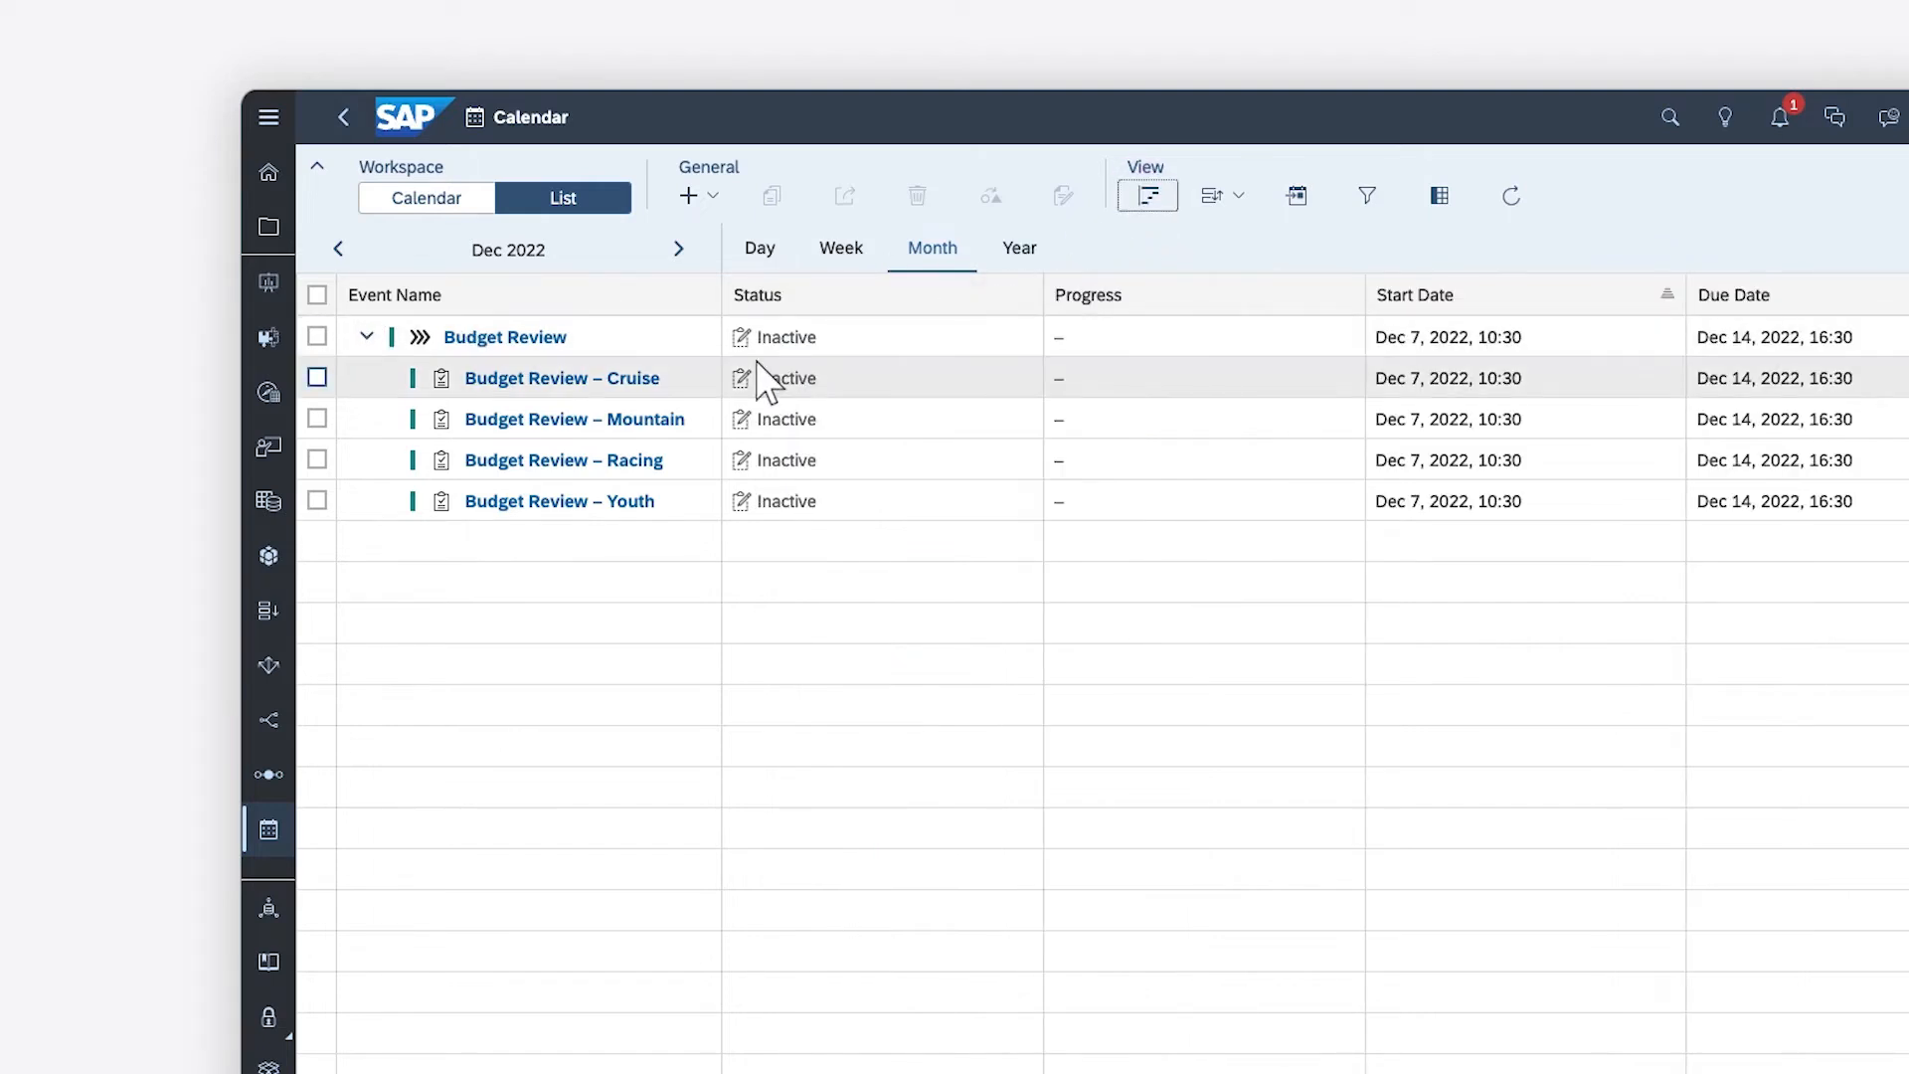
left_click(696, 380)
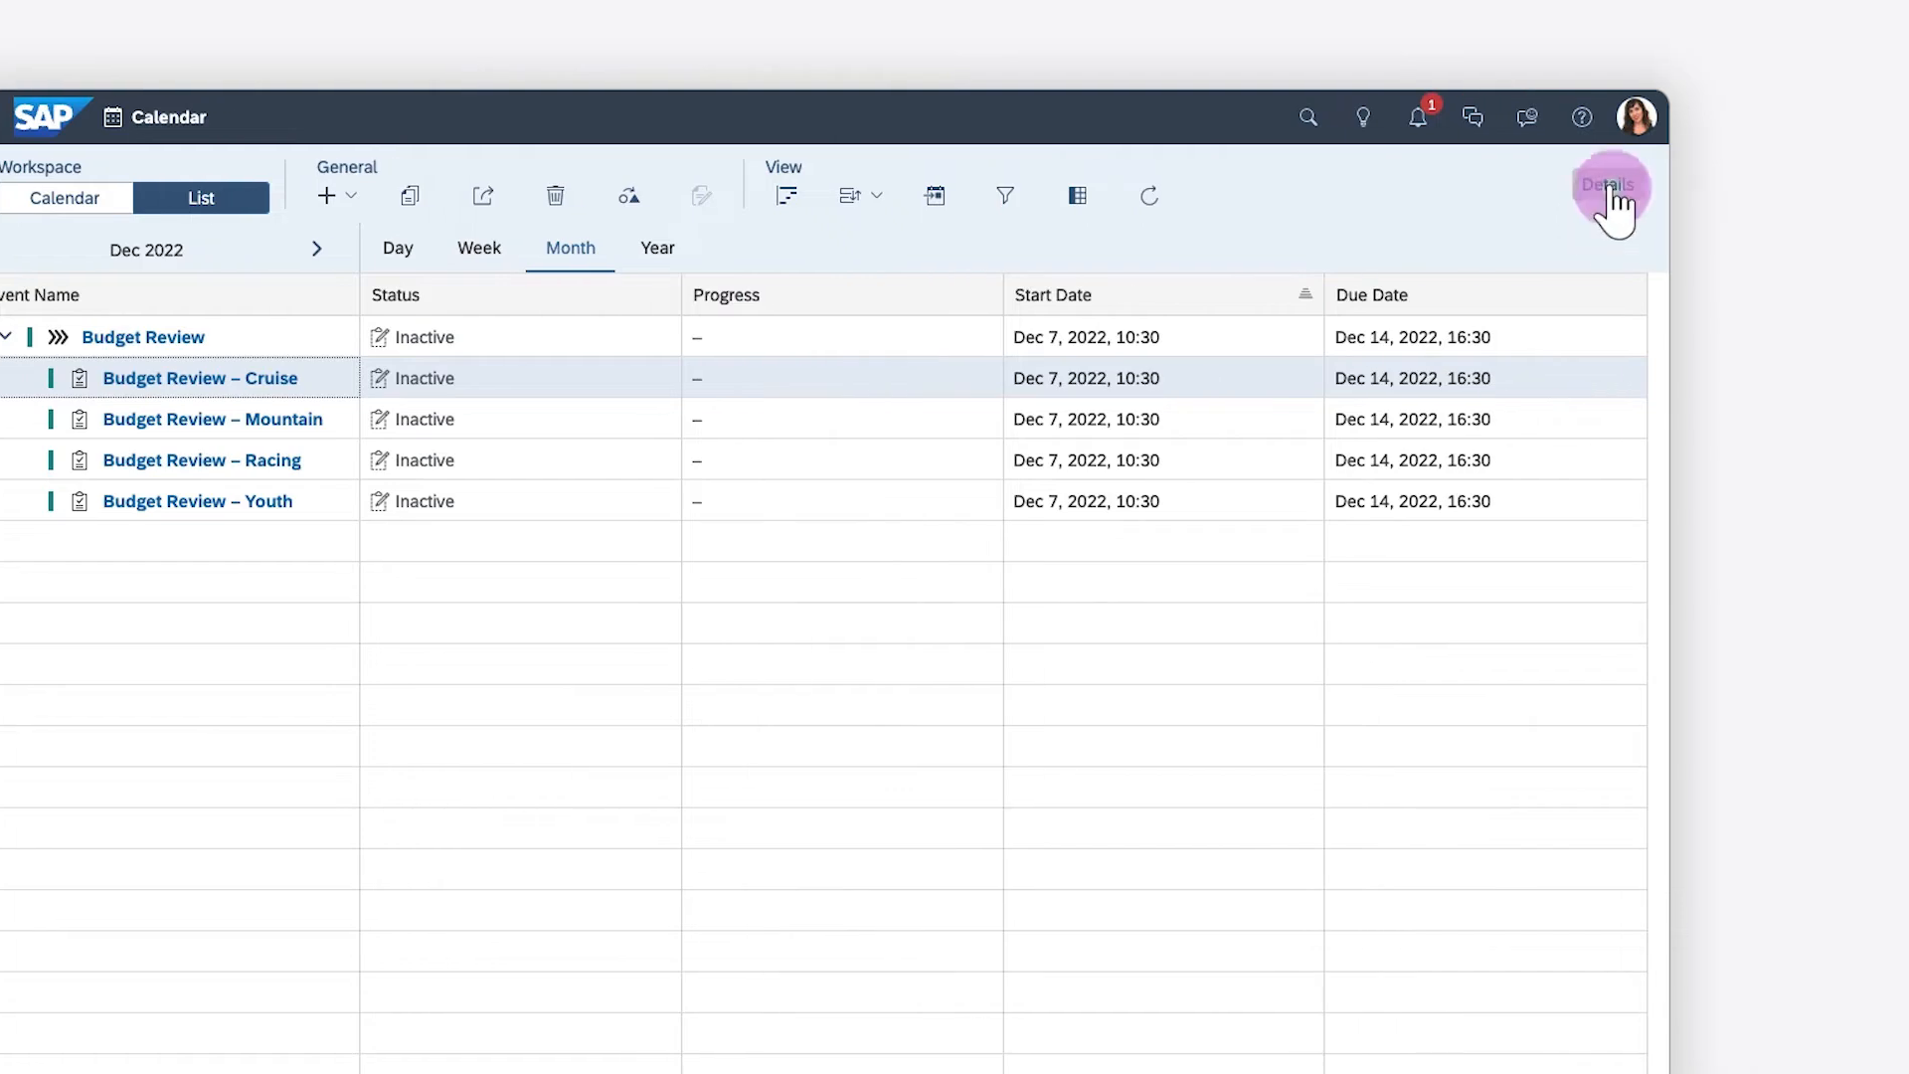
left_click(1608, 187)
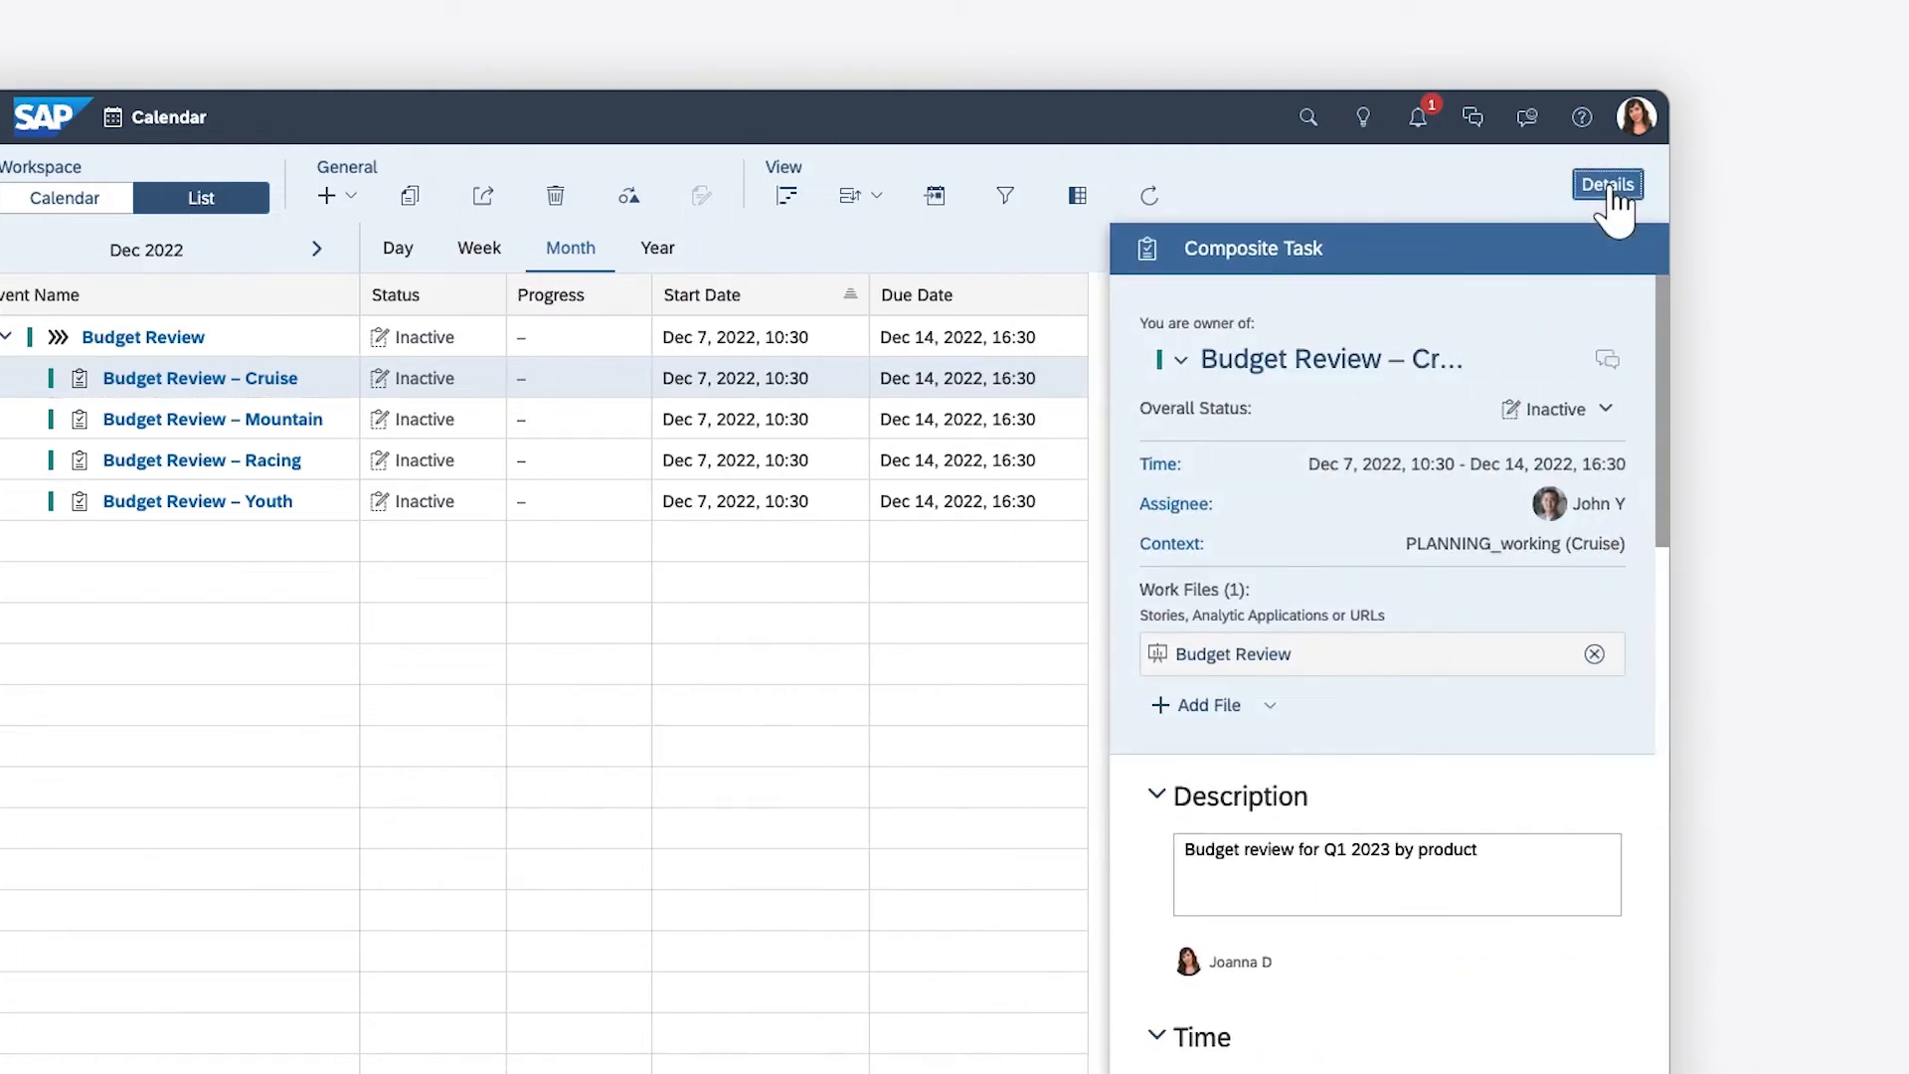
Add the task owner as reviewer of the Budget Review – Cruise task and save the update
left_click(1659, 786)
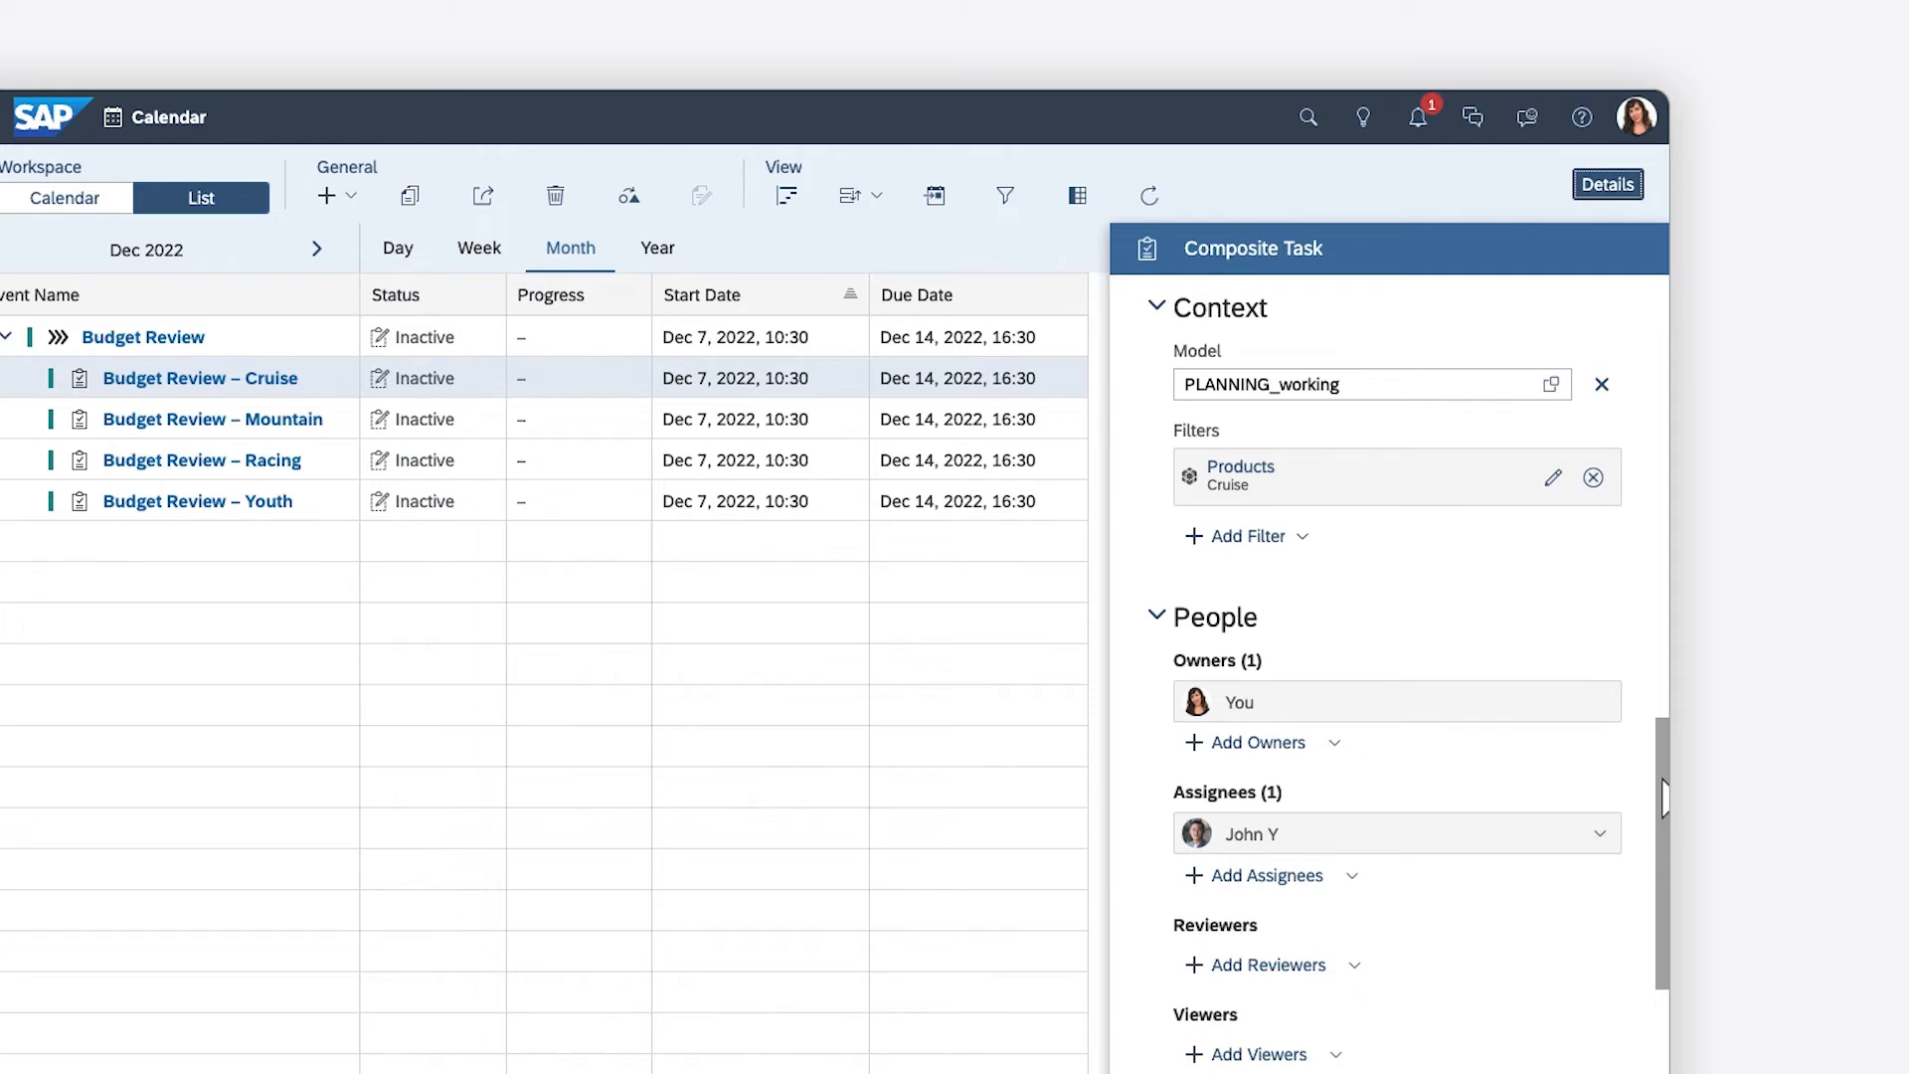
scroll(1663, 540, "down", 3)
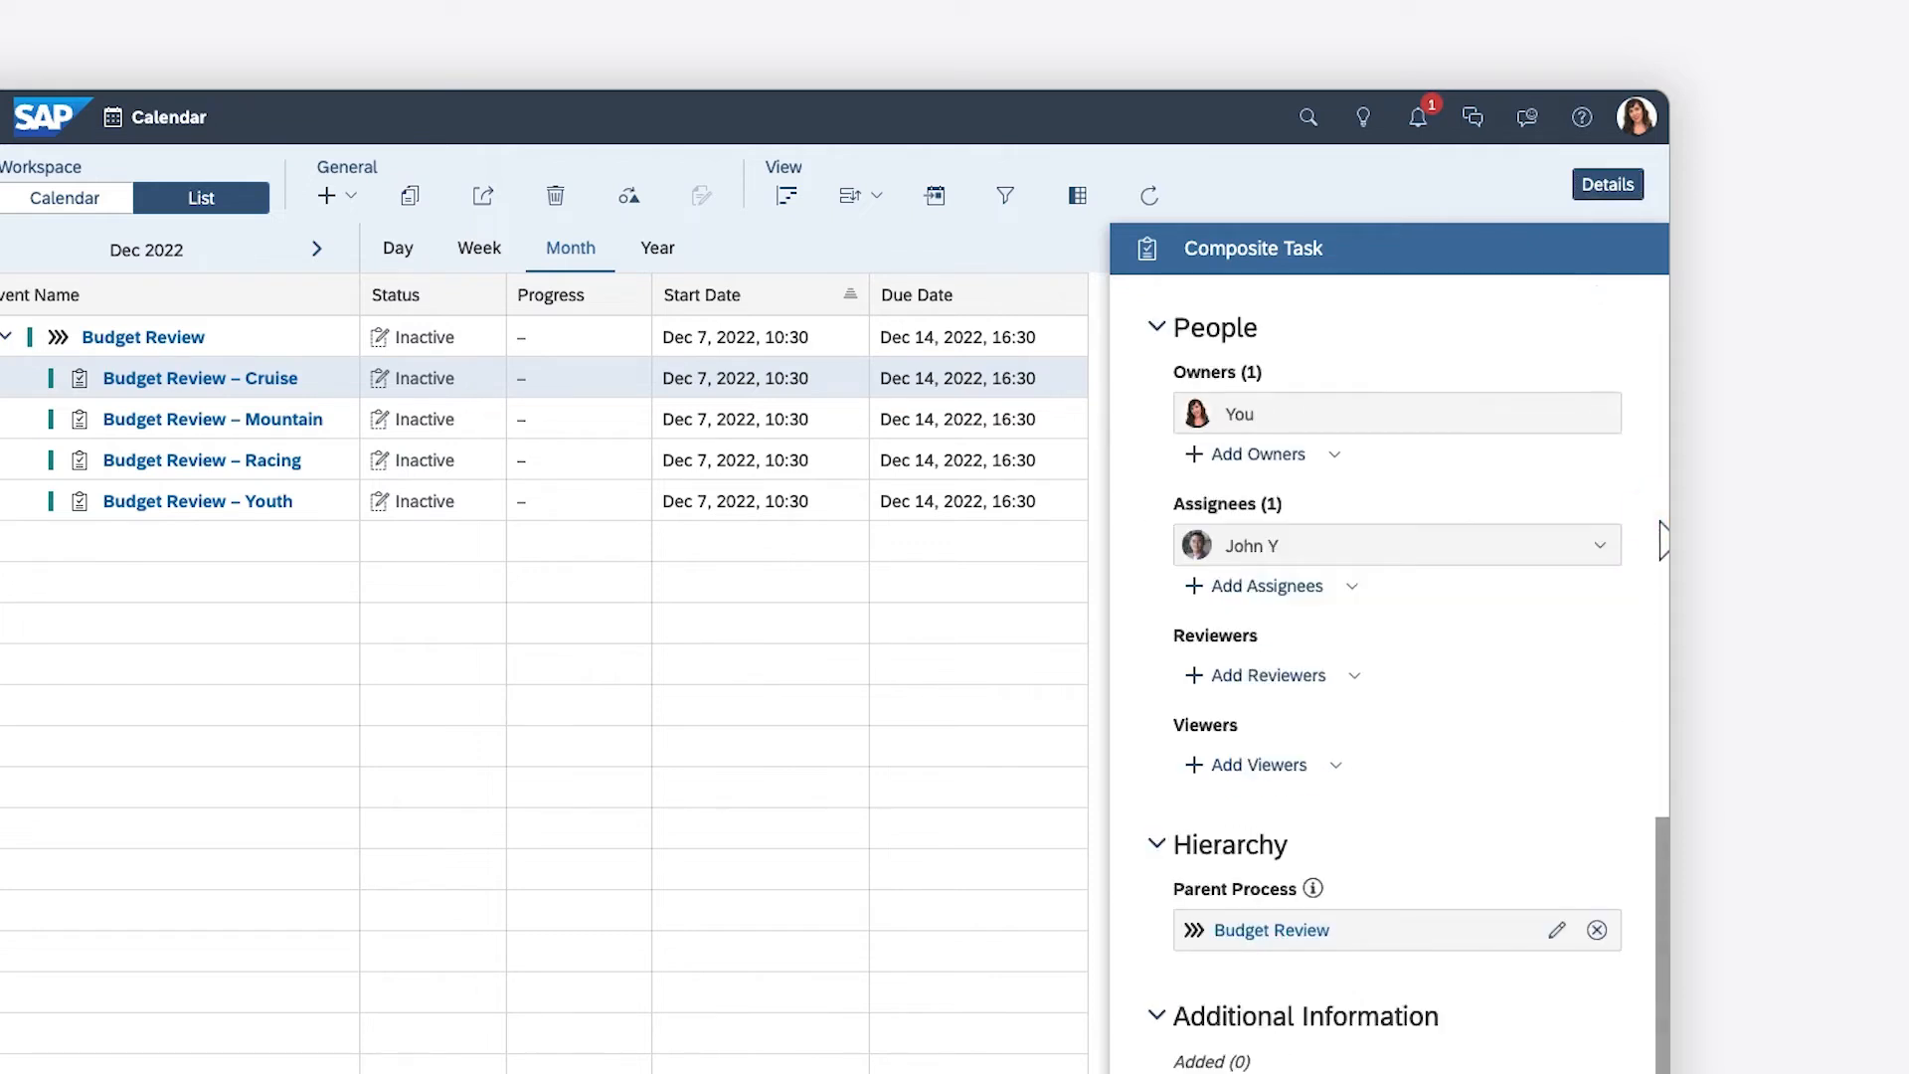
left_click(1261, 684)
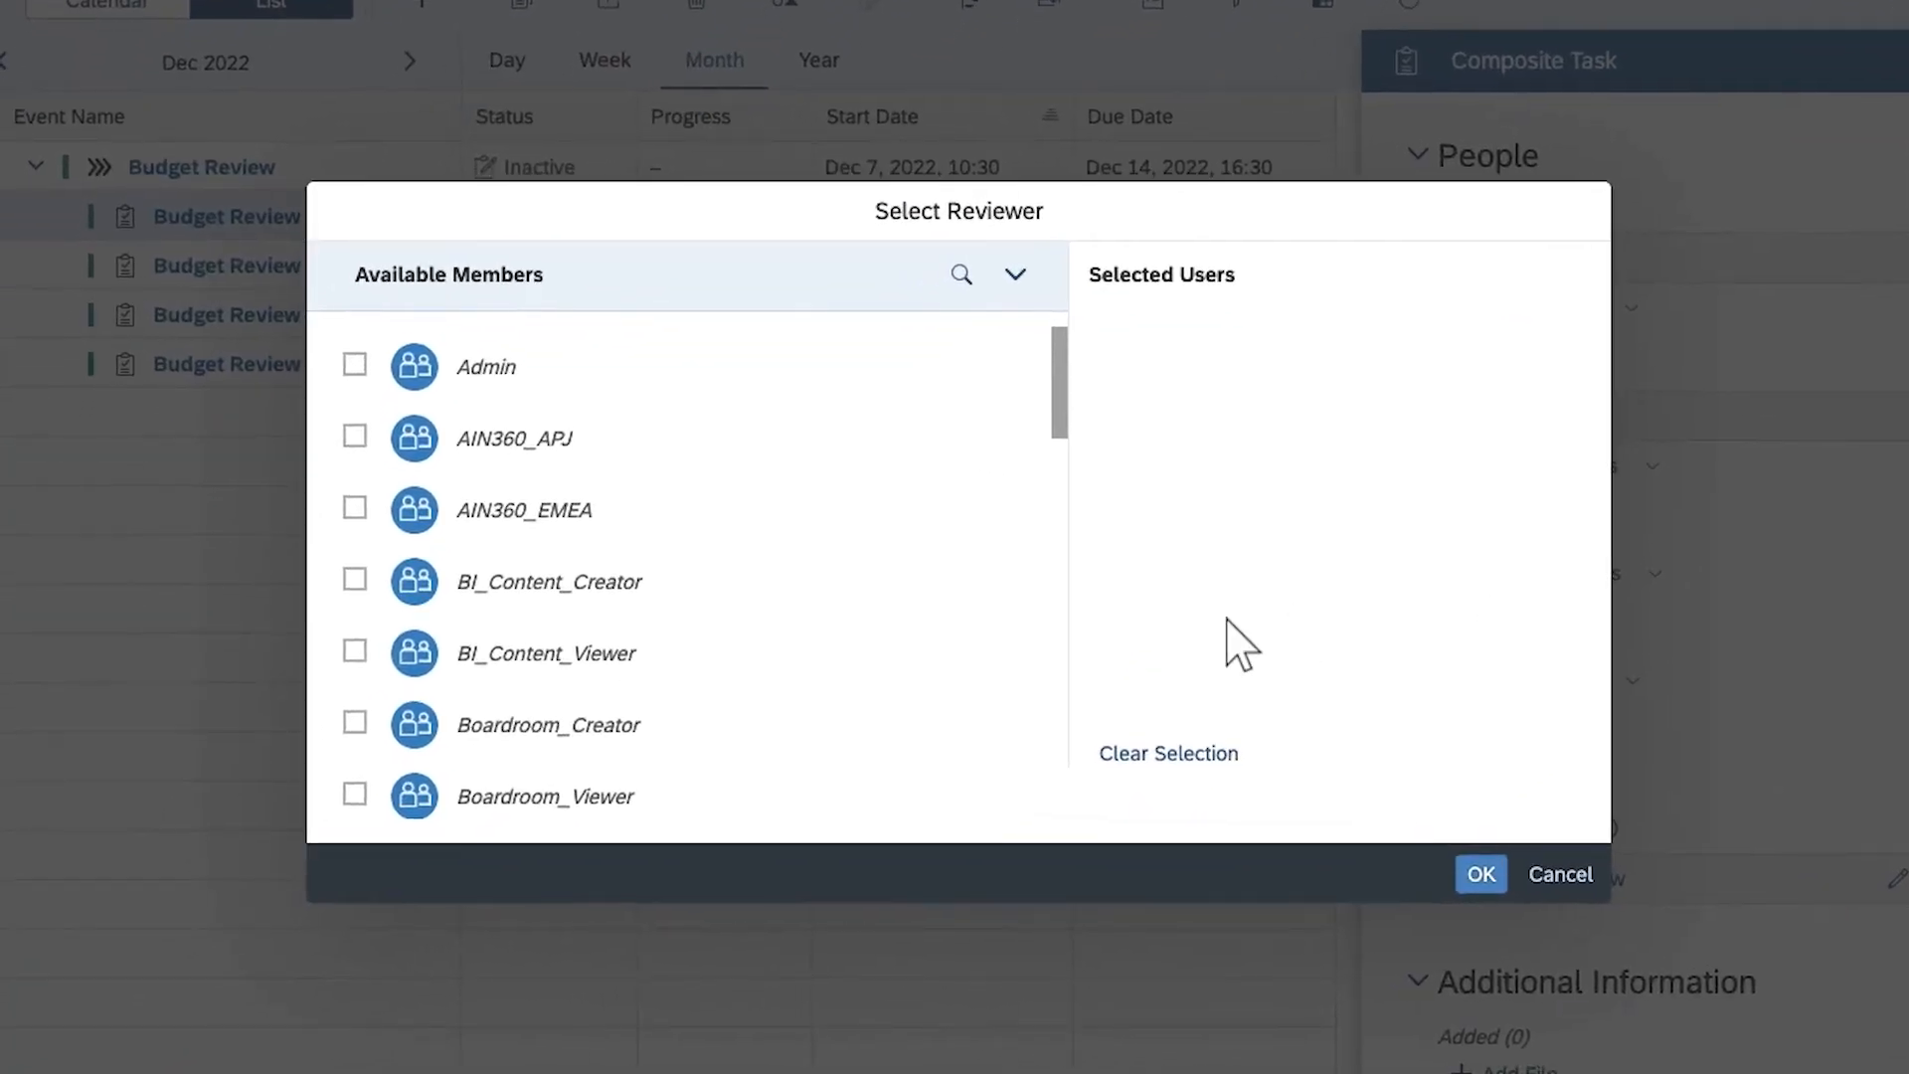
left_click(858, 734)
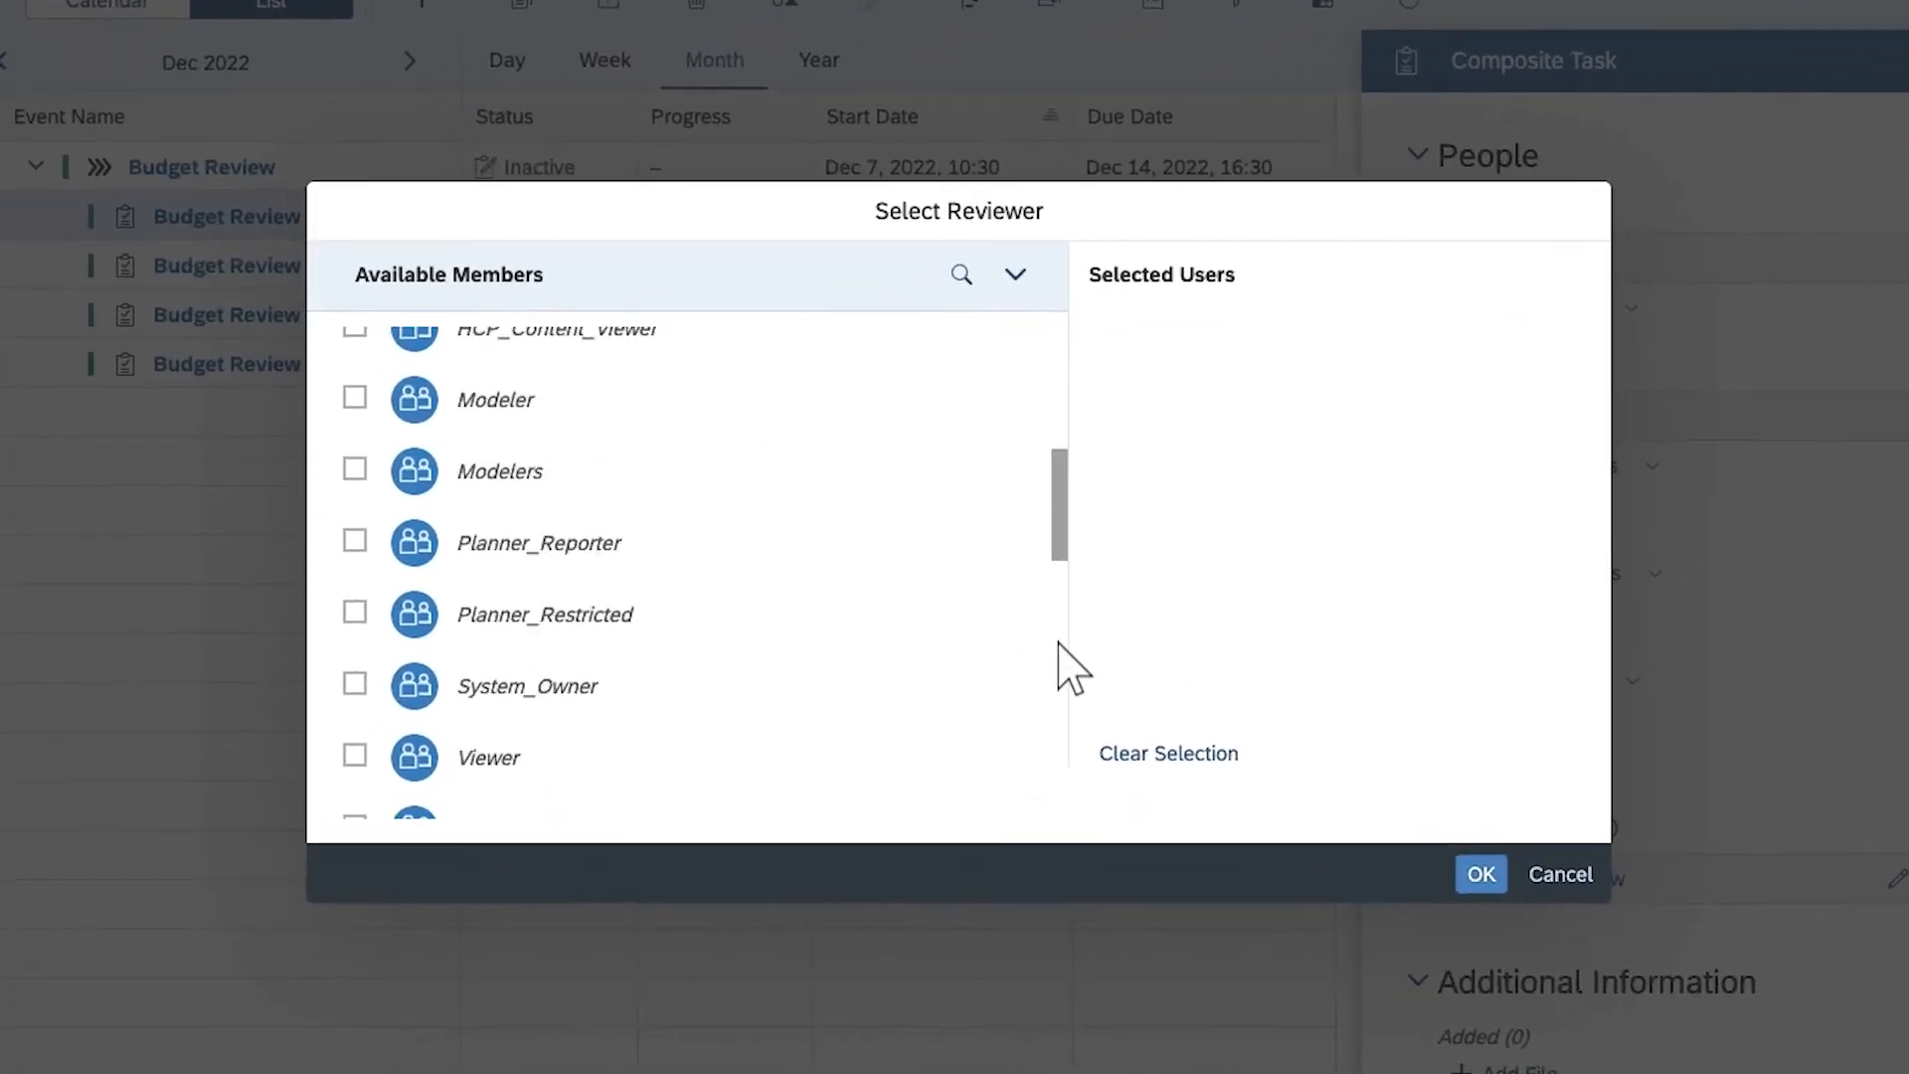
left_click(1059, 642)
left_click(354, 643)
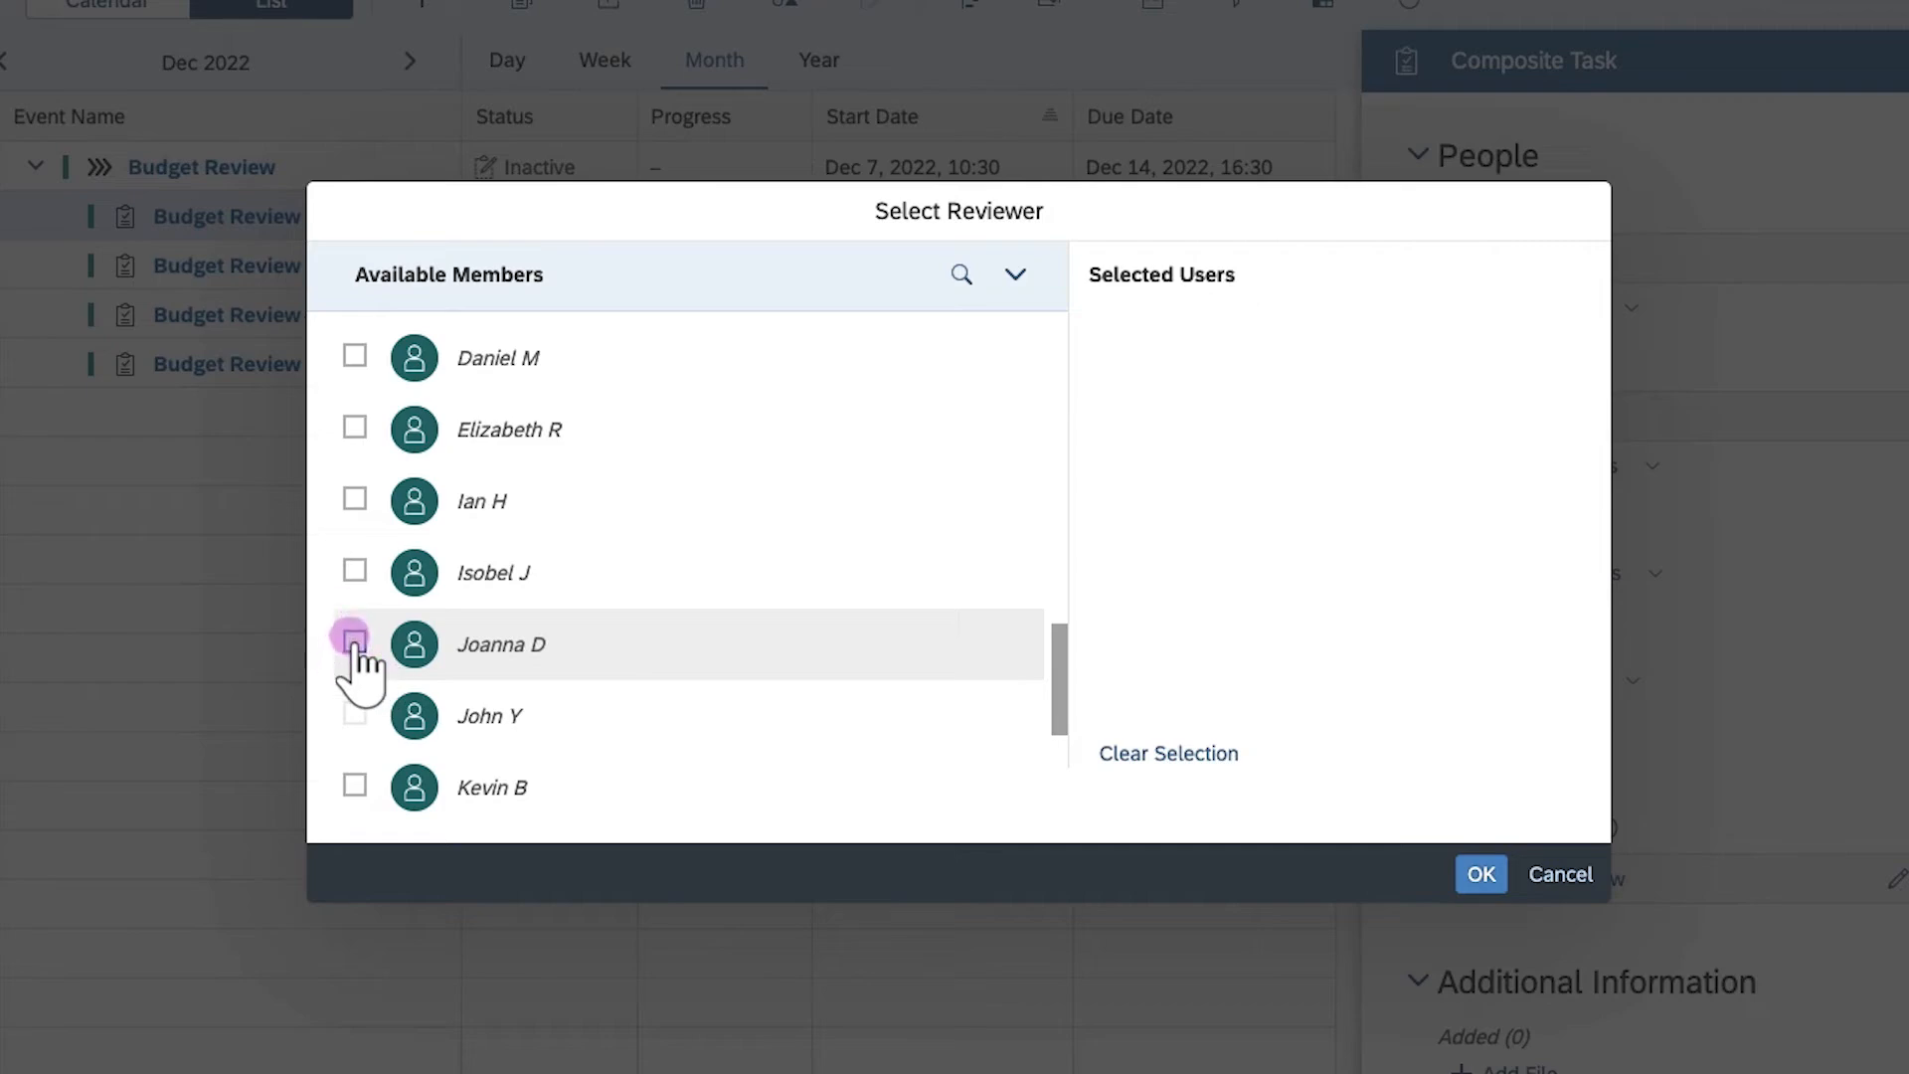
left_click(1481, 875)
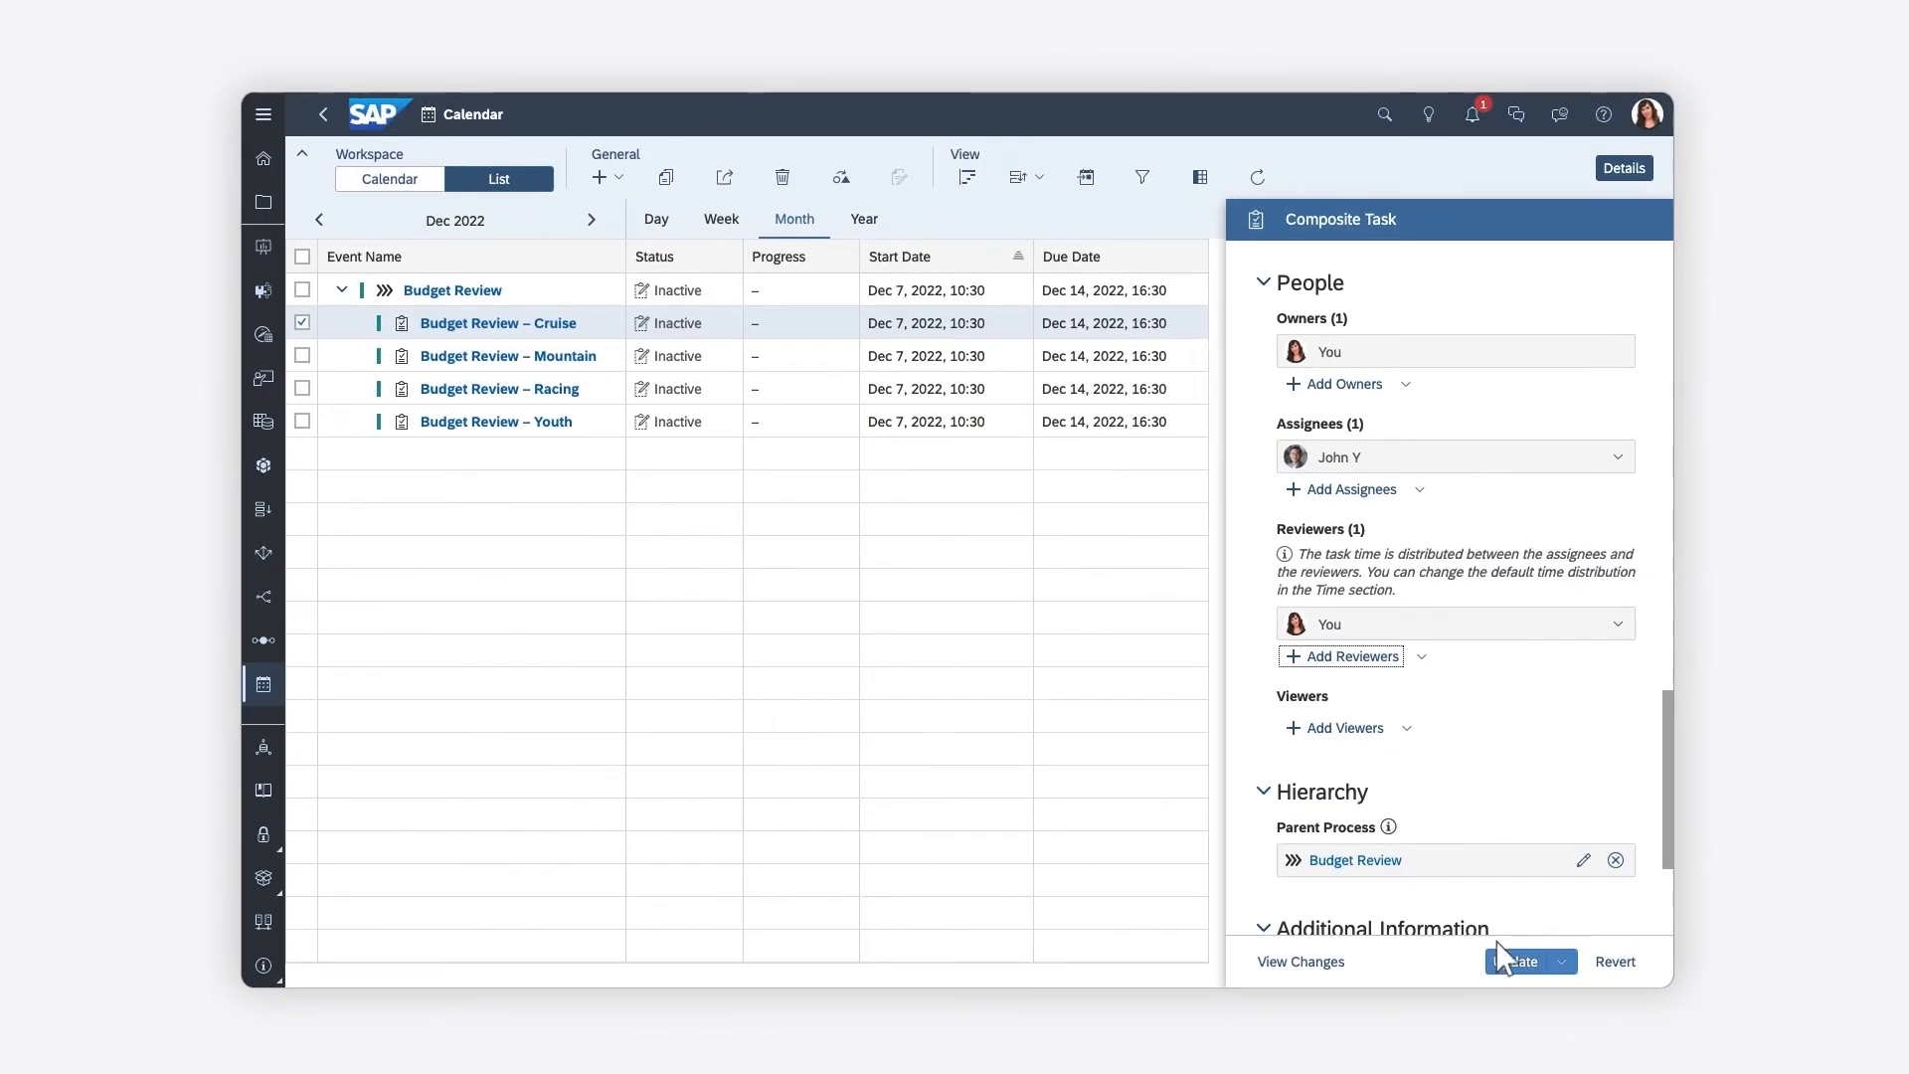
left_click(1522, 959)
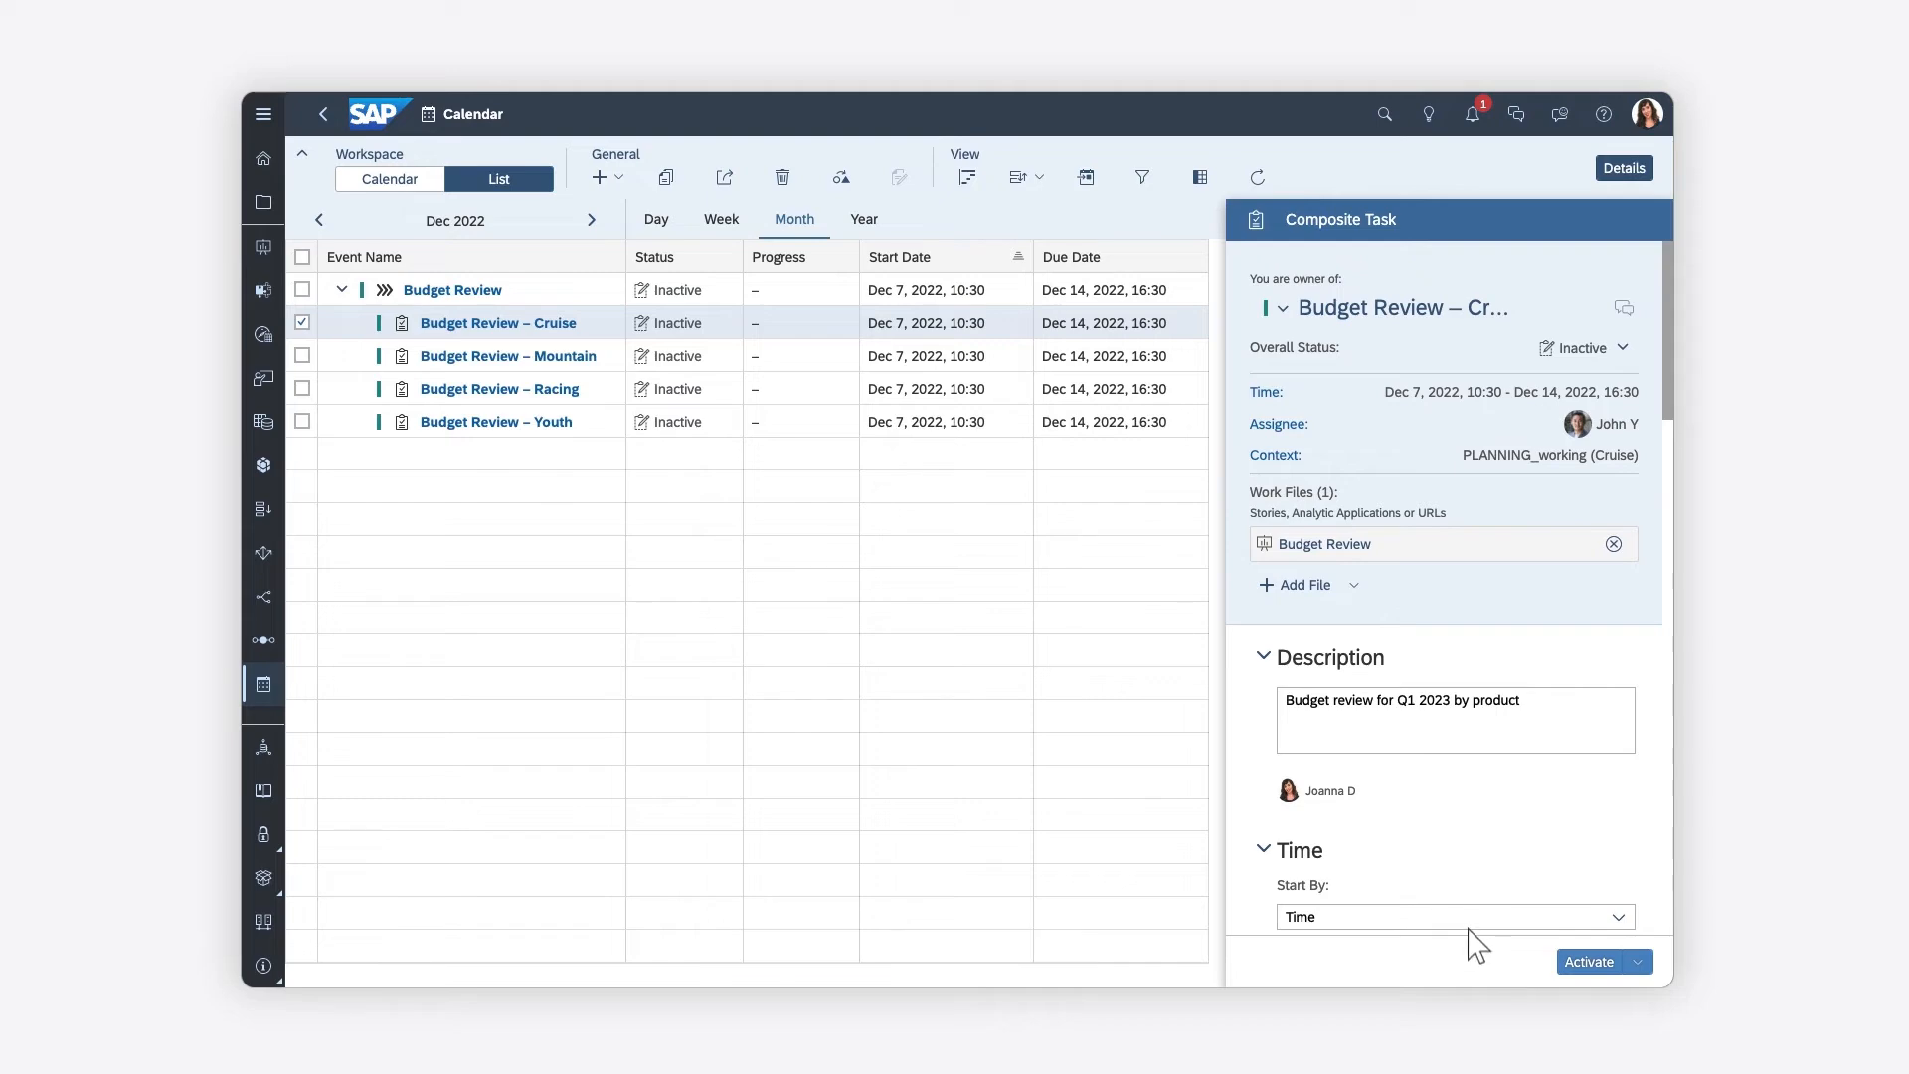
Set the Budget Review process's due date to Dec 16, 2022 and update it, changing the process duration only
left_click(578, 293)
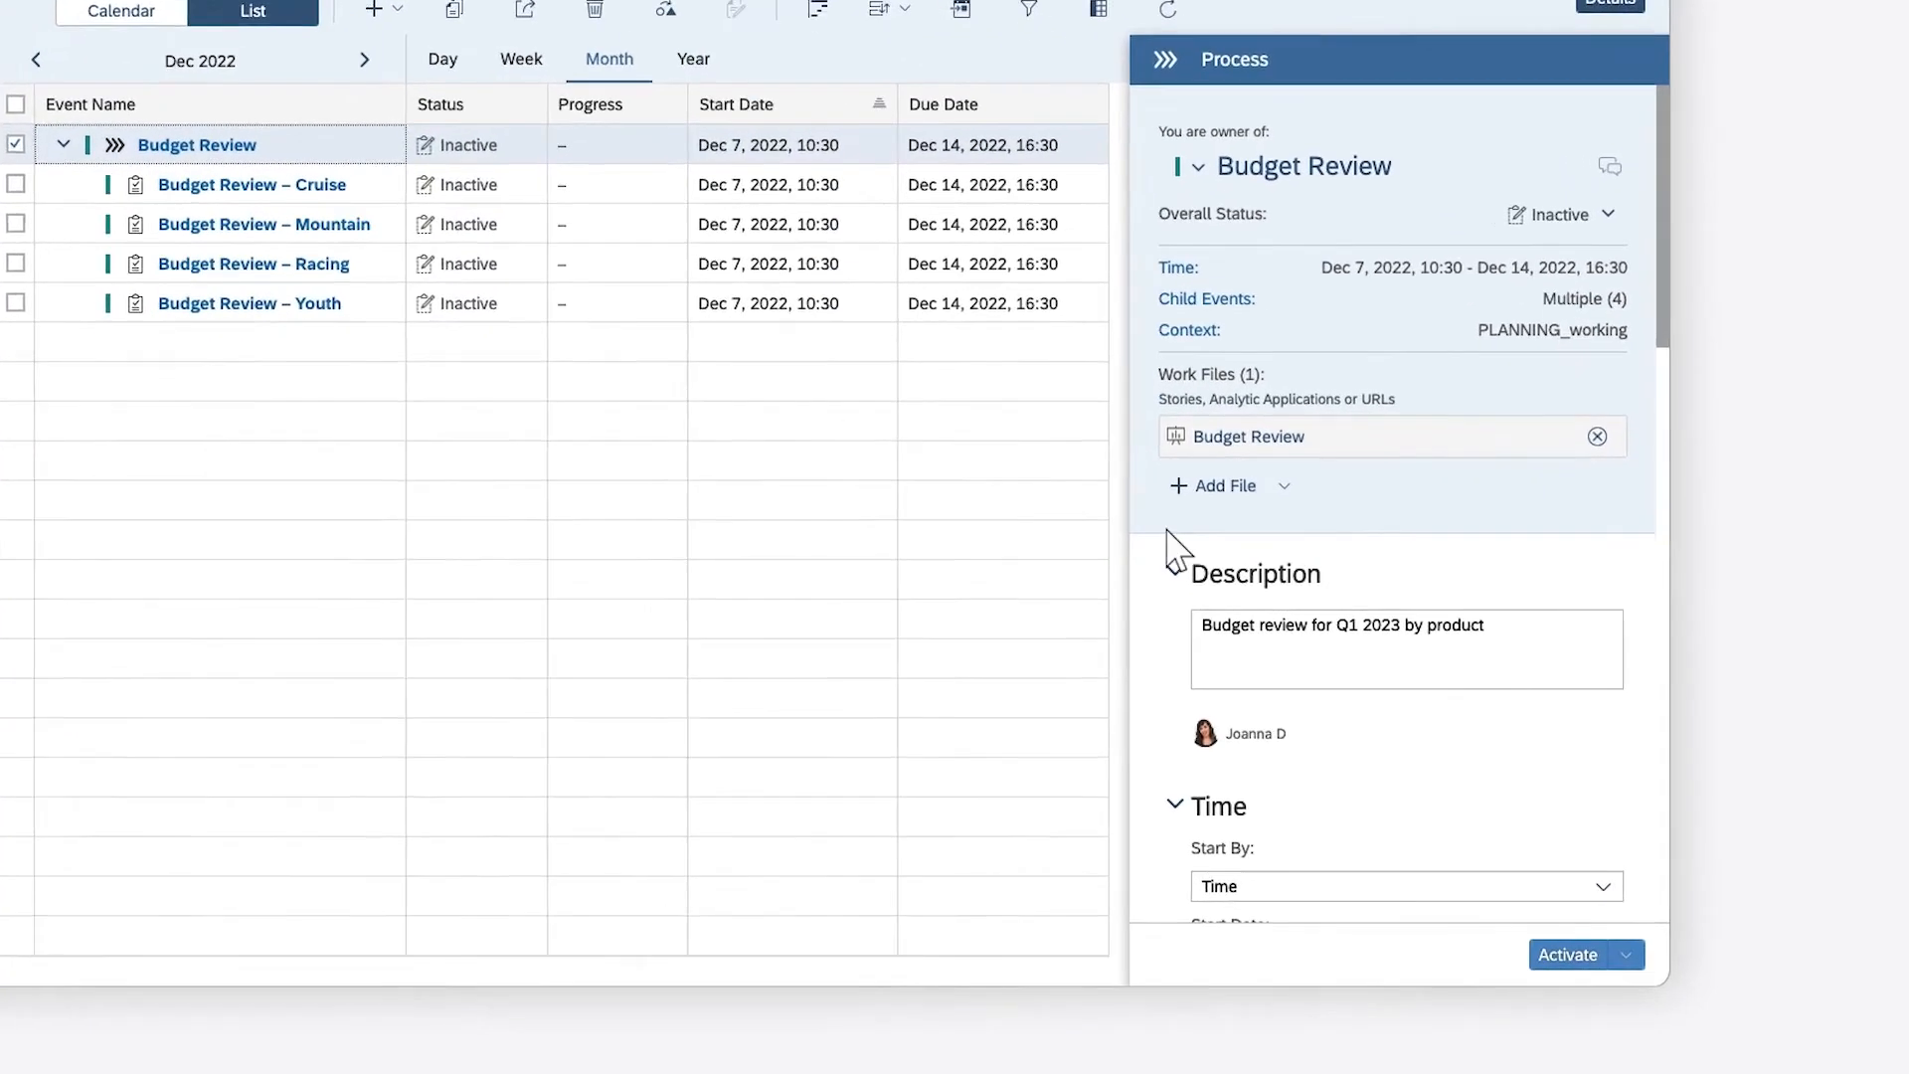
left_click(1666, 799)
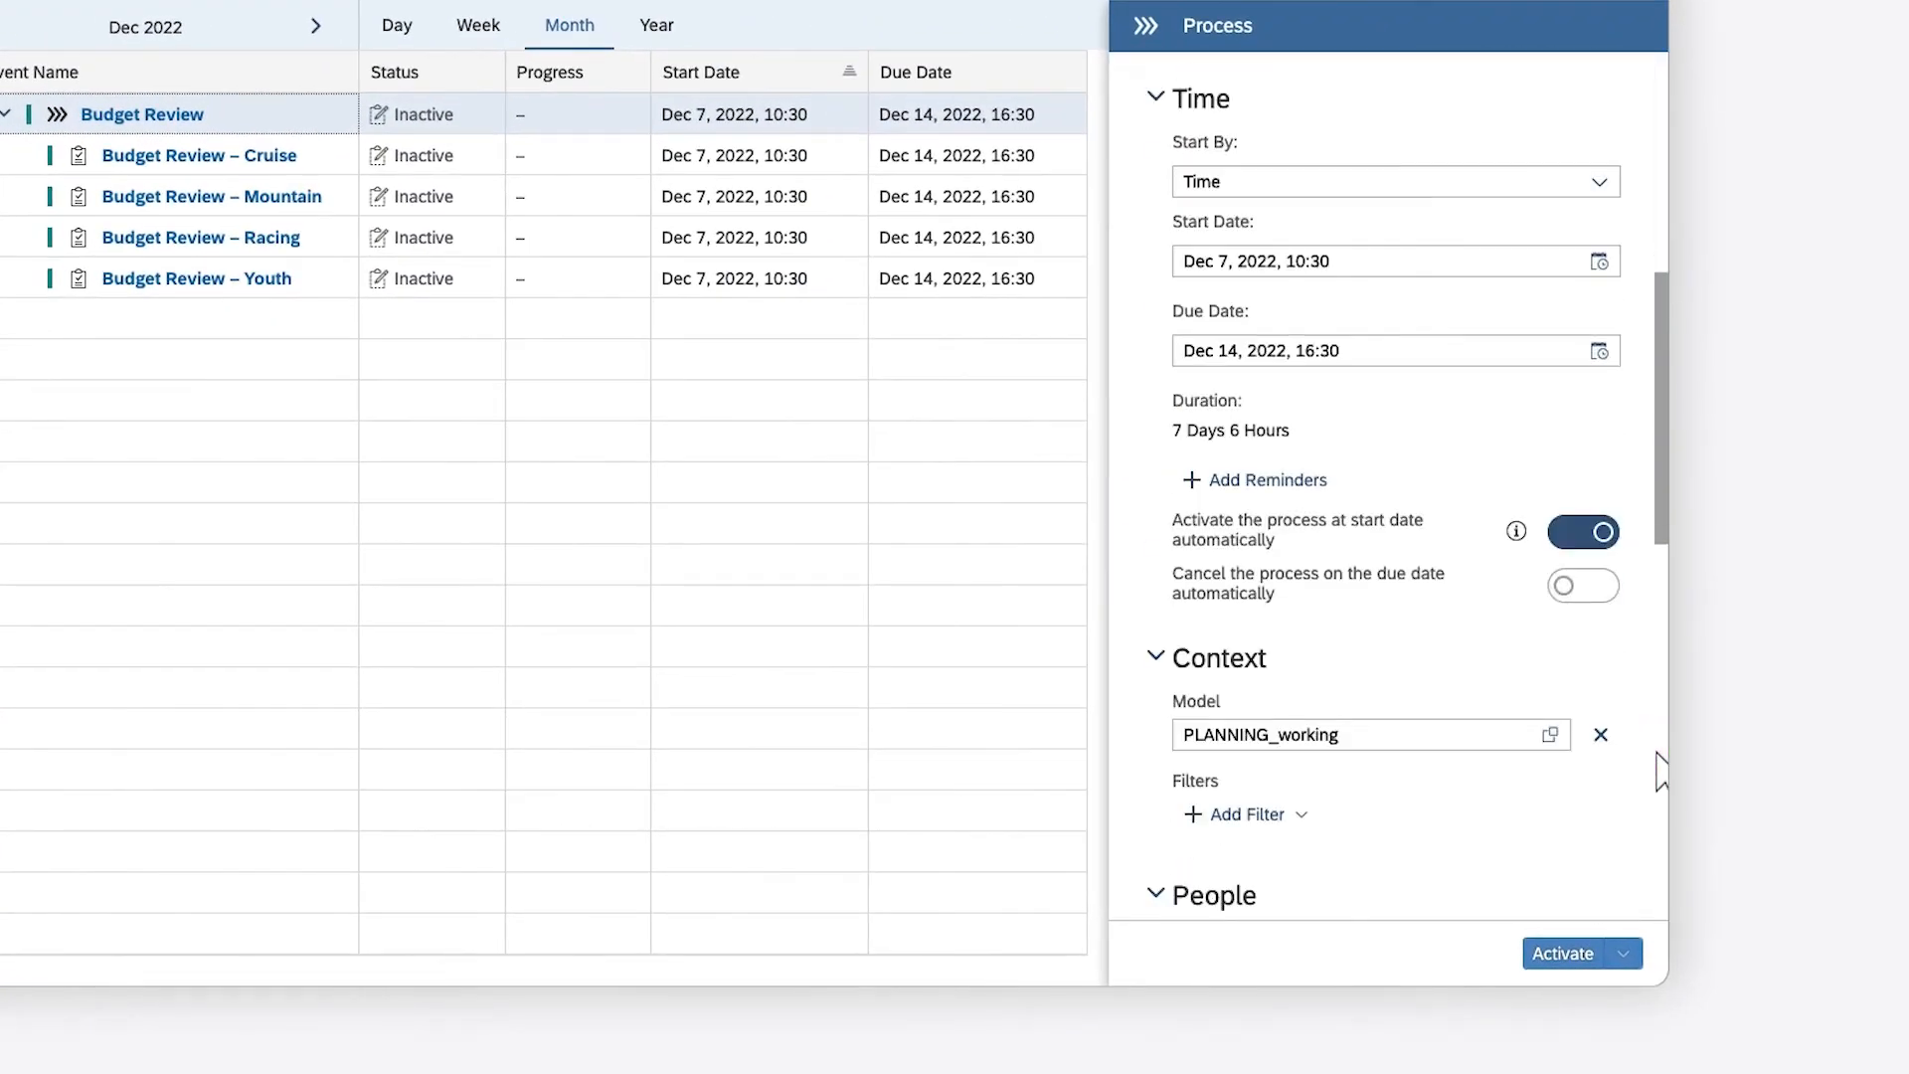
left_click(1601, 358)
left_click(1238, 549)
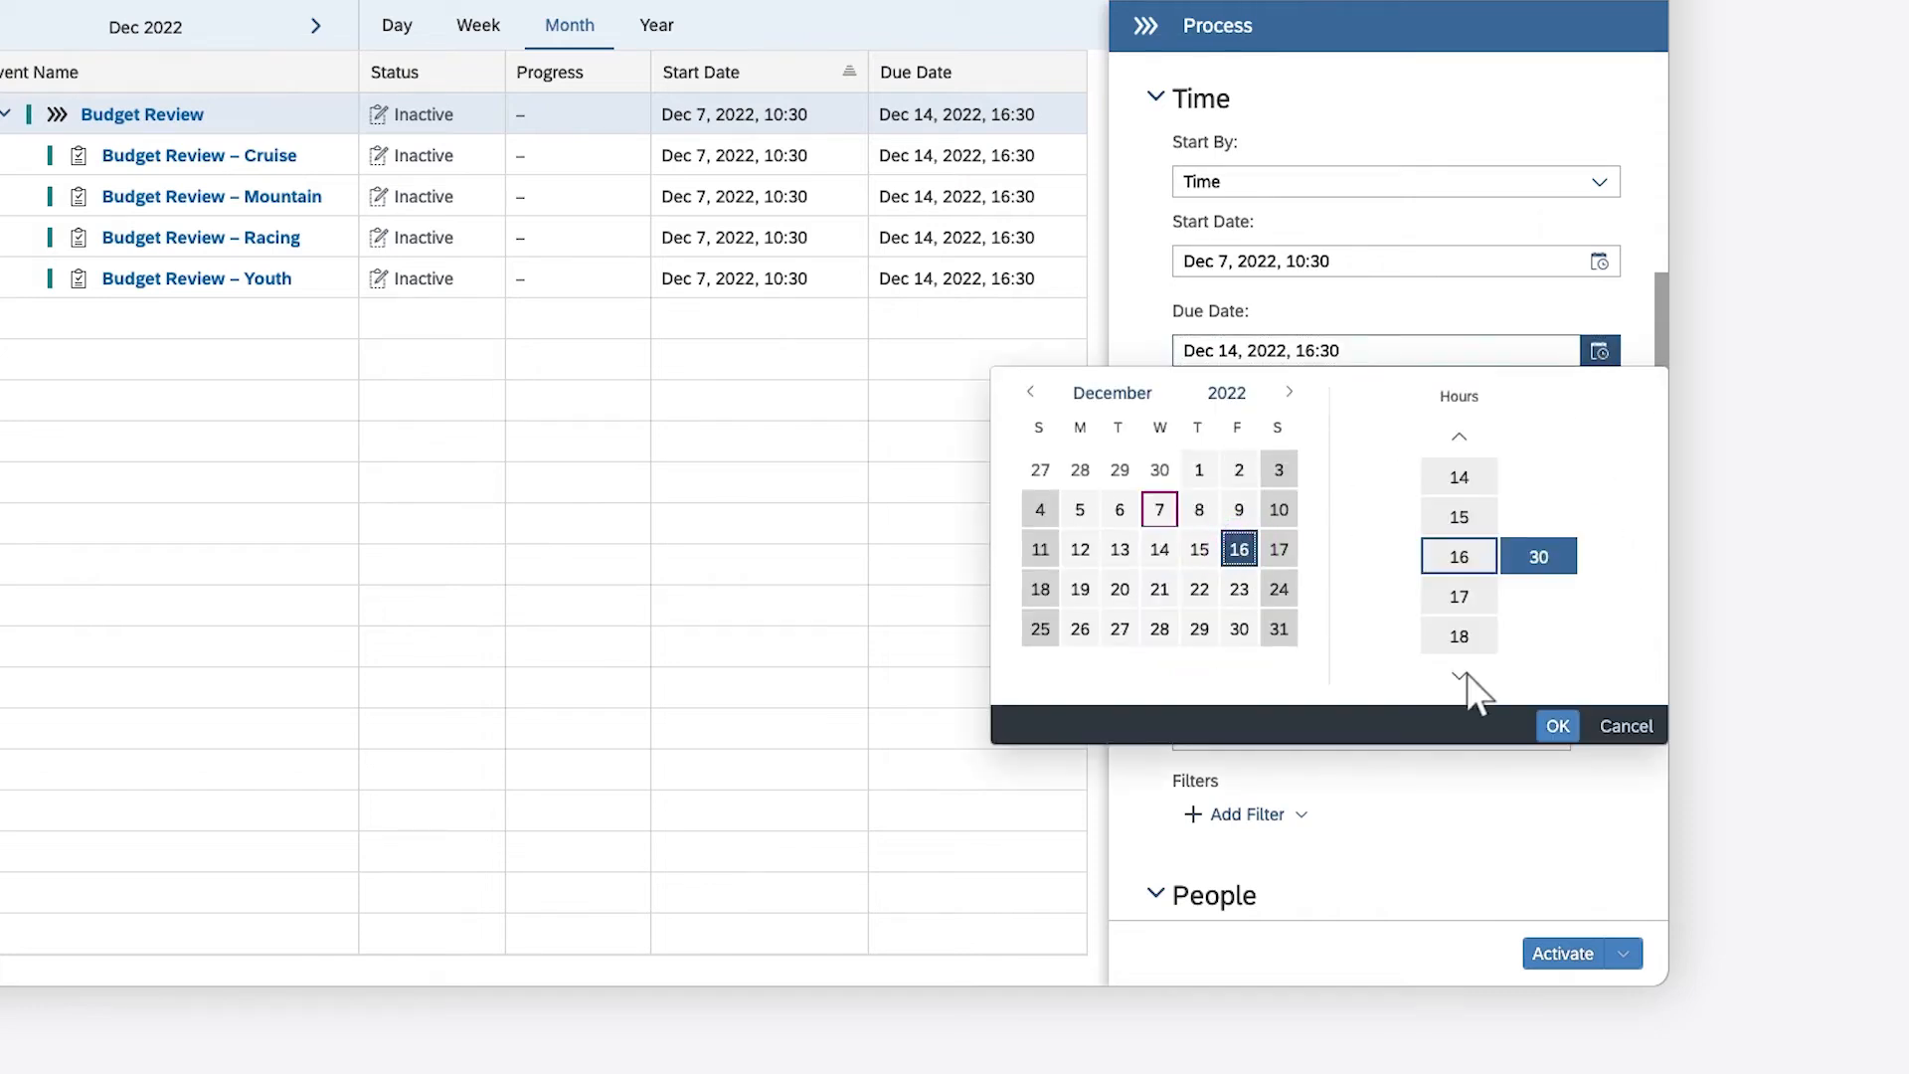
left_click(1557, 726)
left_click(1473, 953)
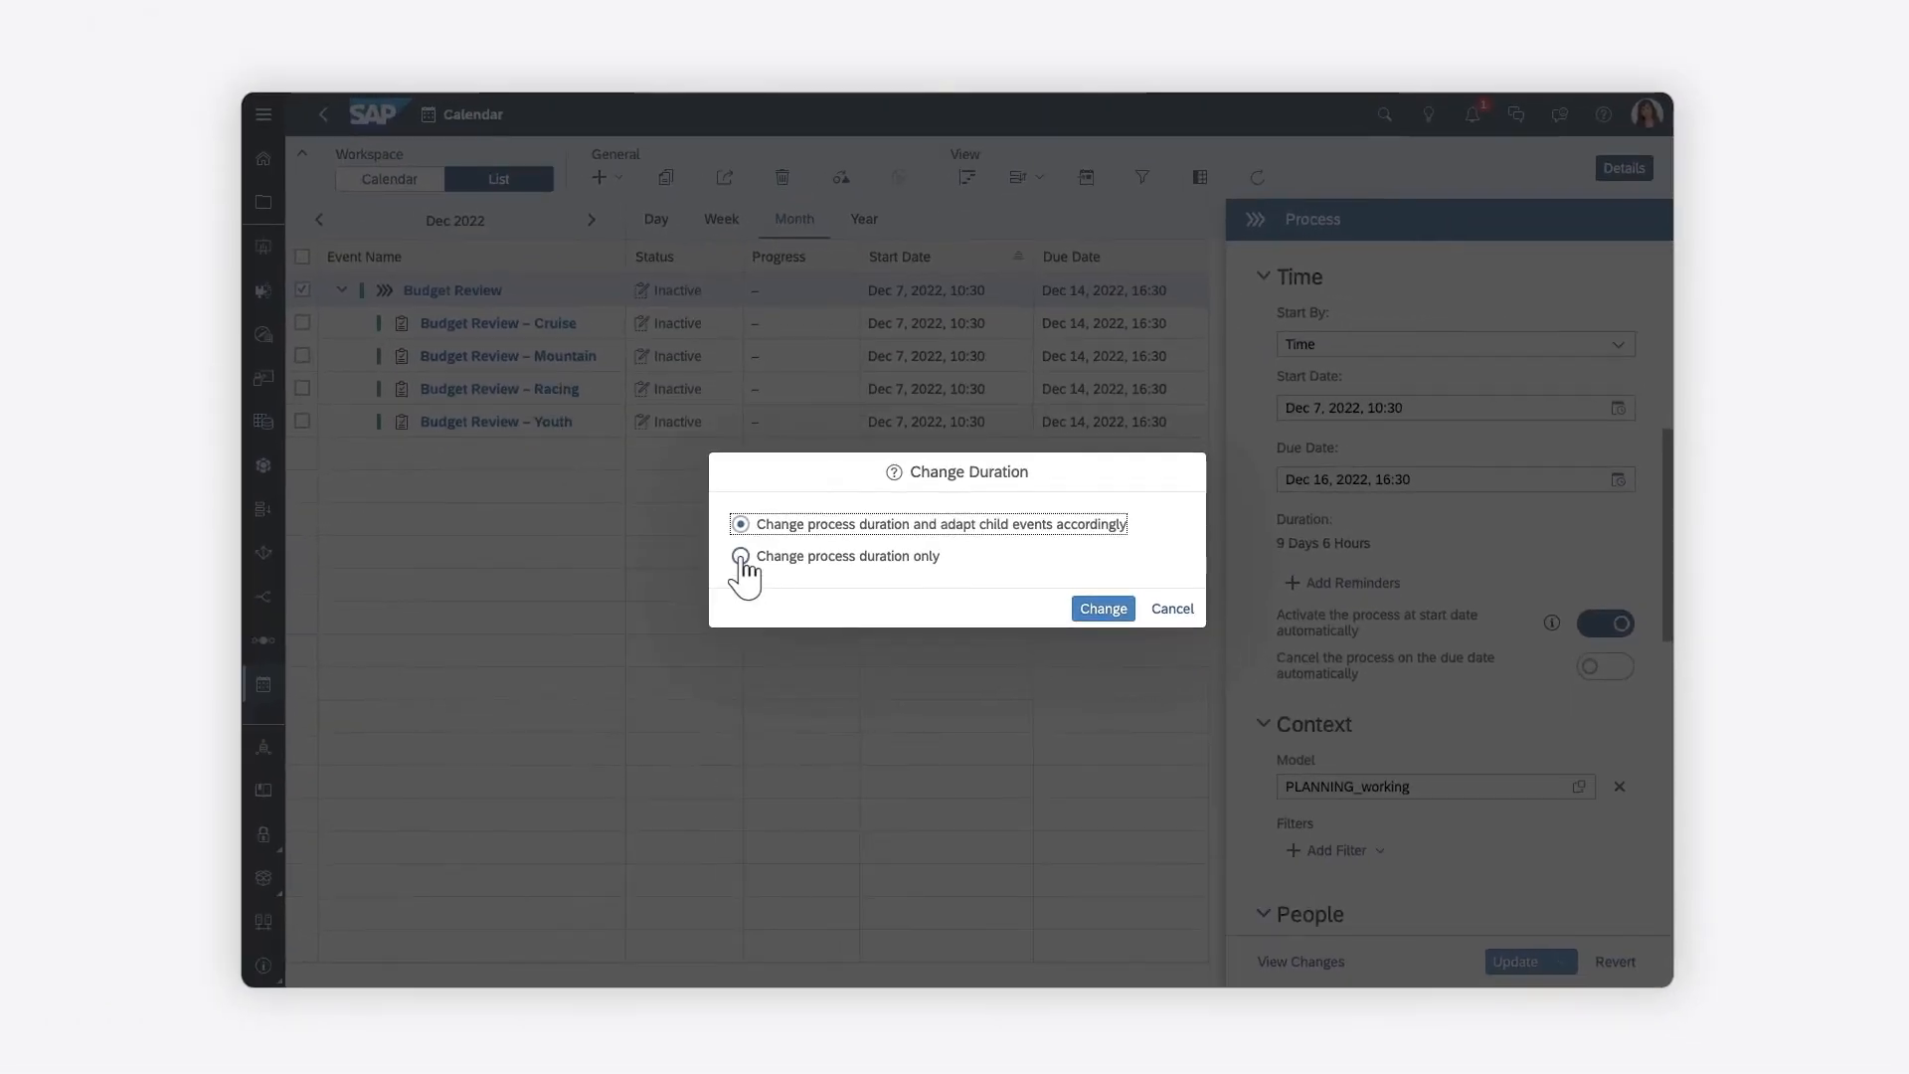
left_click(741, 556)
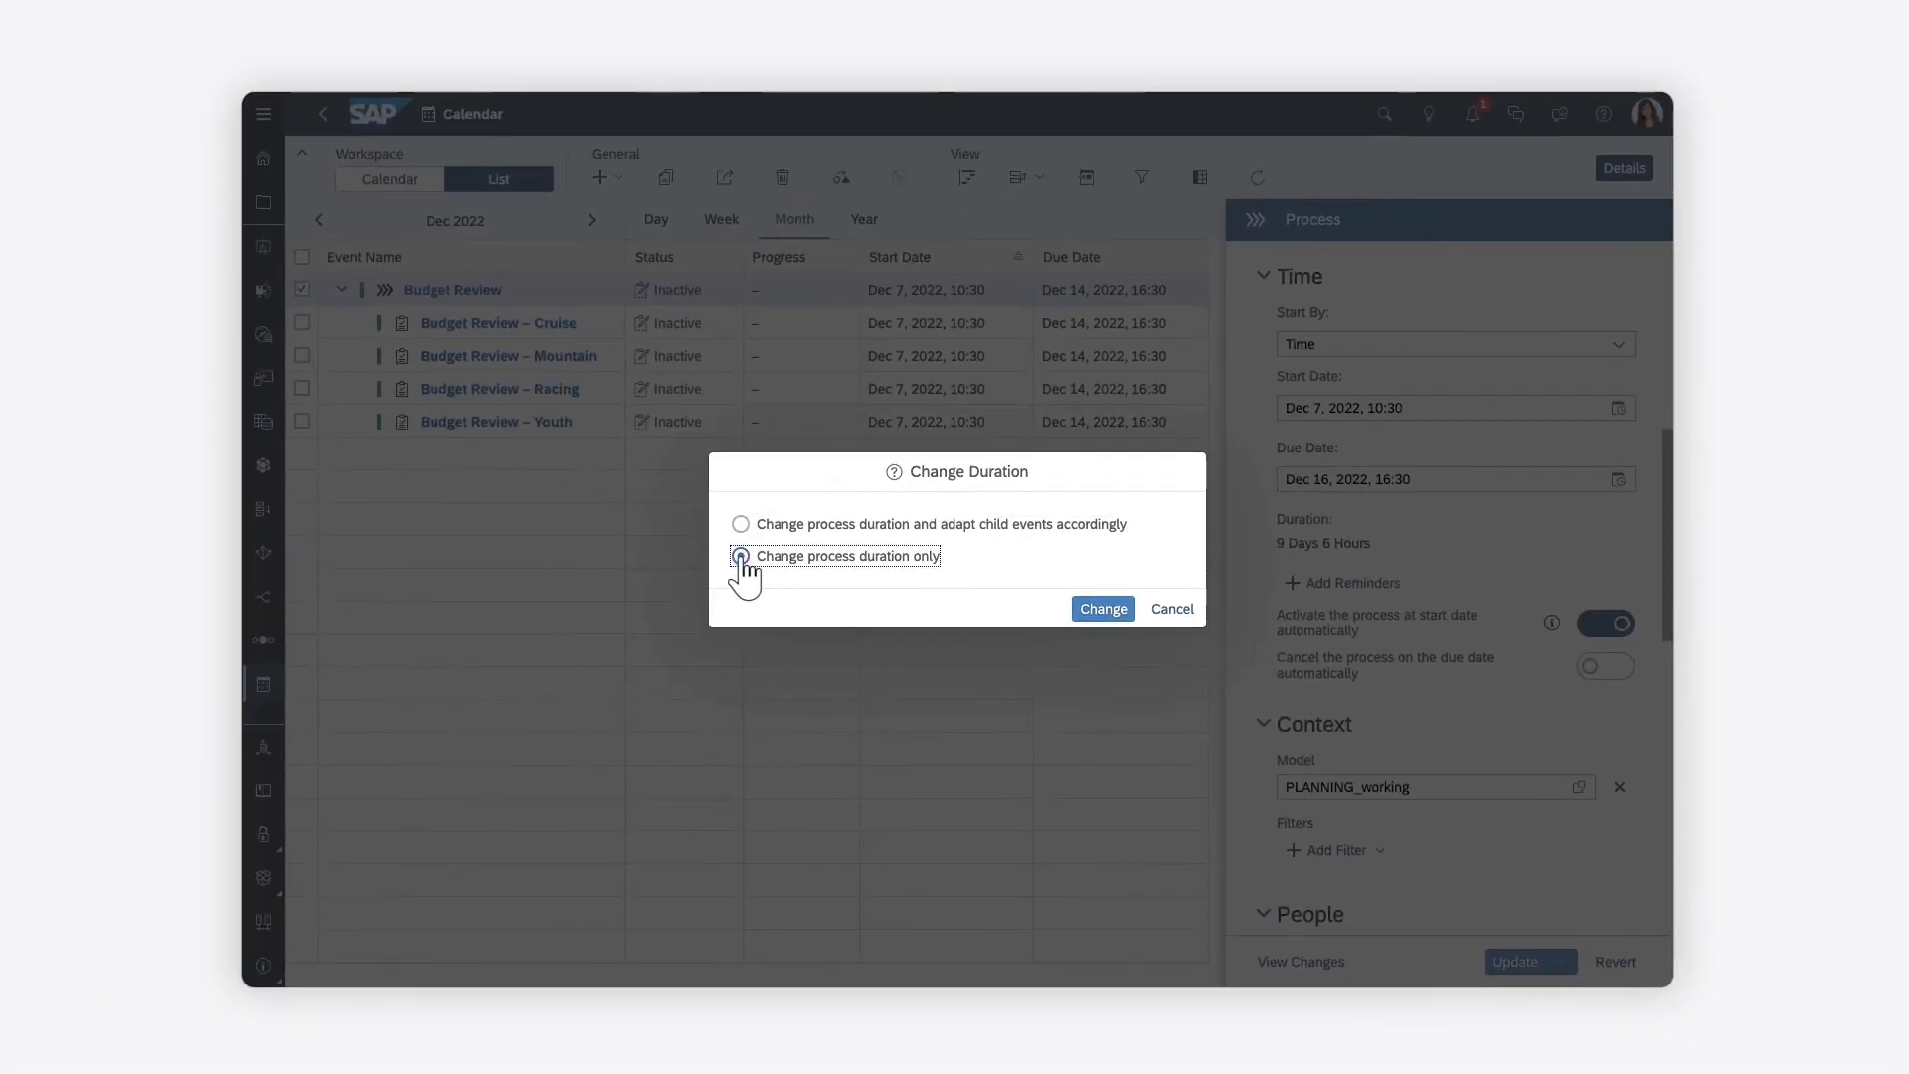
left_click(1102, 610)
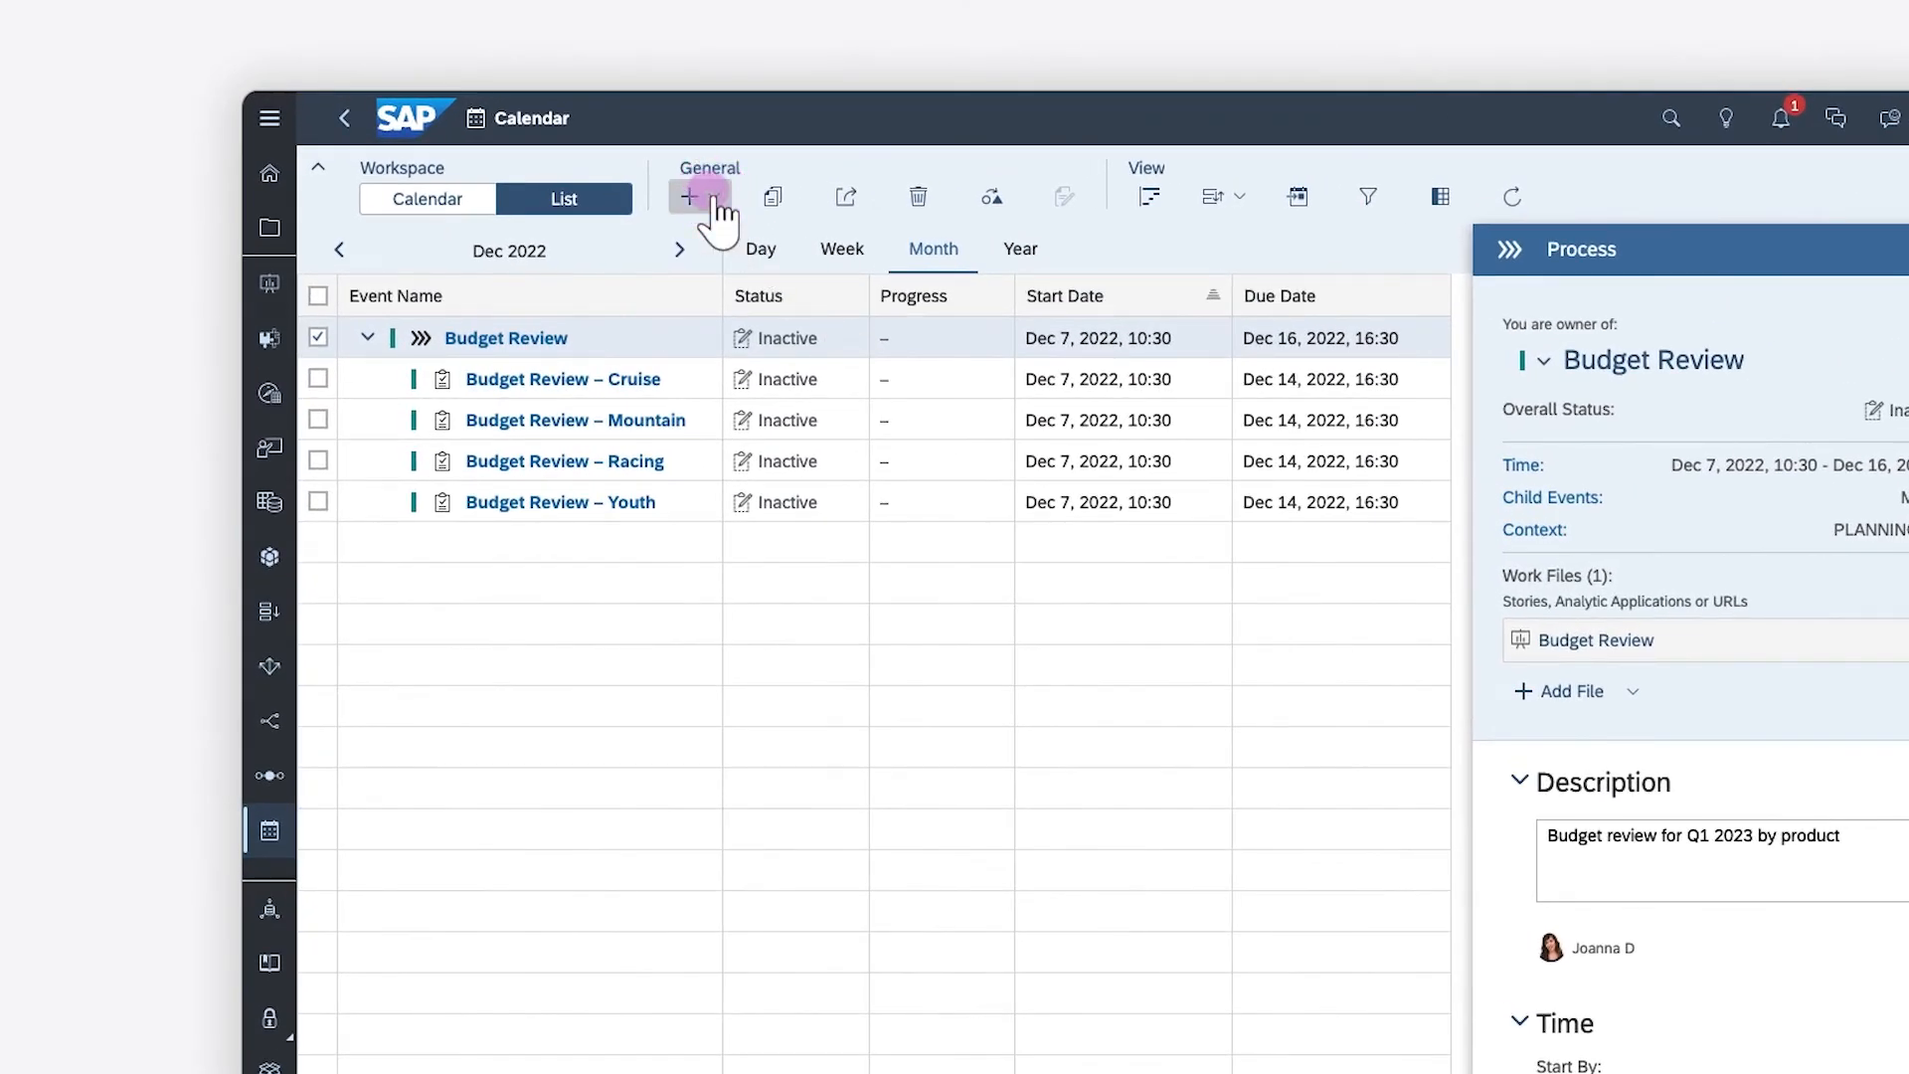
Start a new review task named Manager Approval under the Budget Review process
left_click(699, 196)
left_click(731, 271)
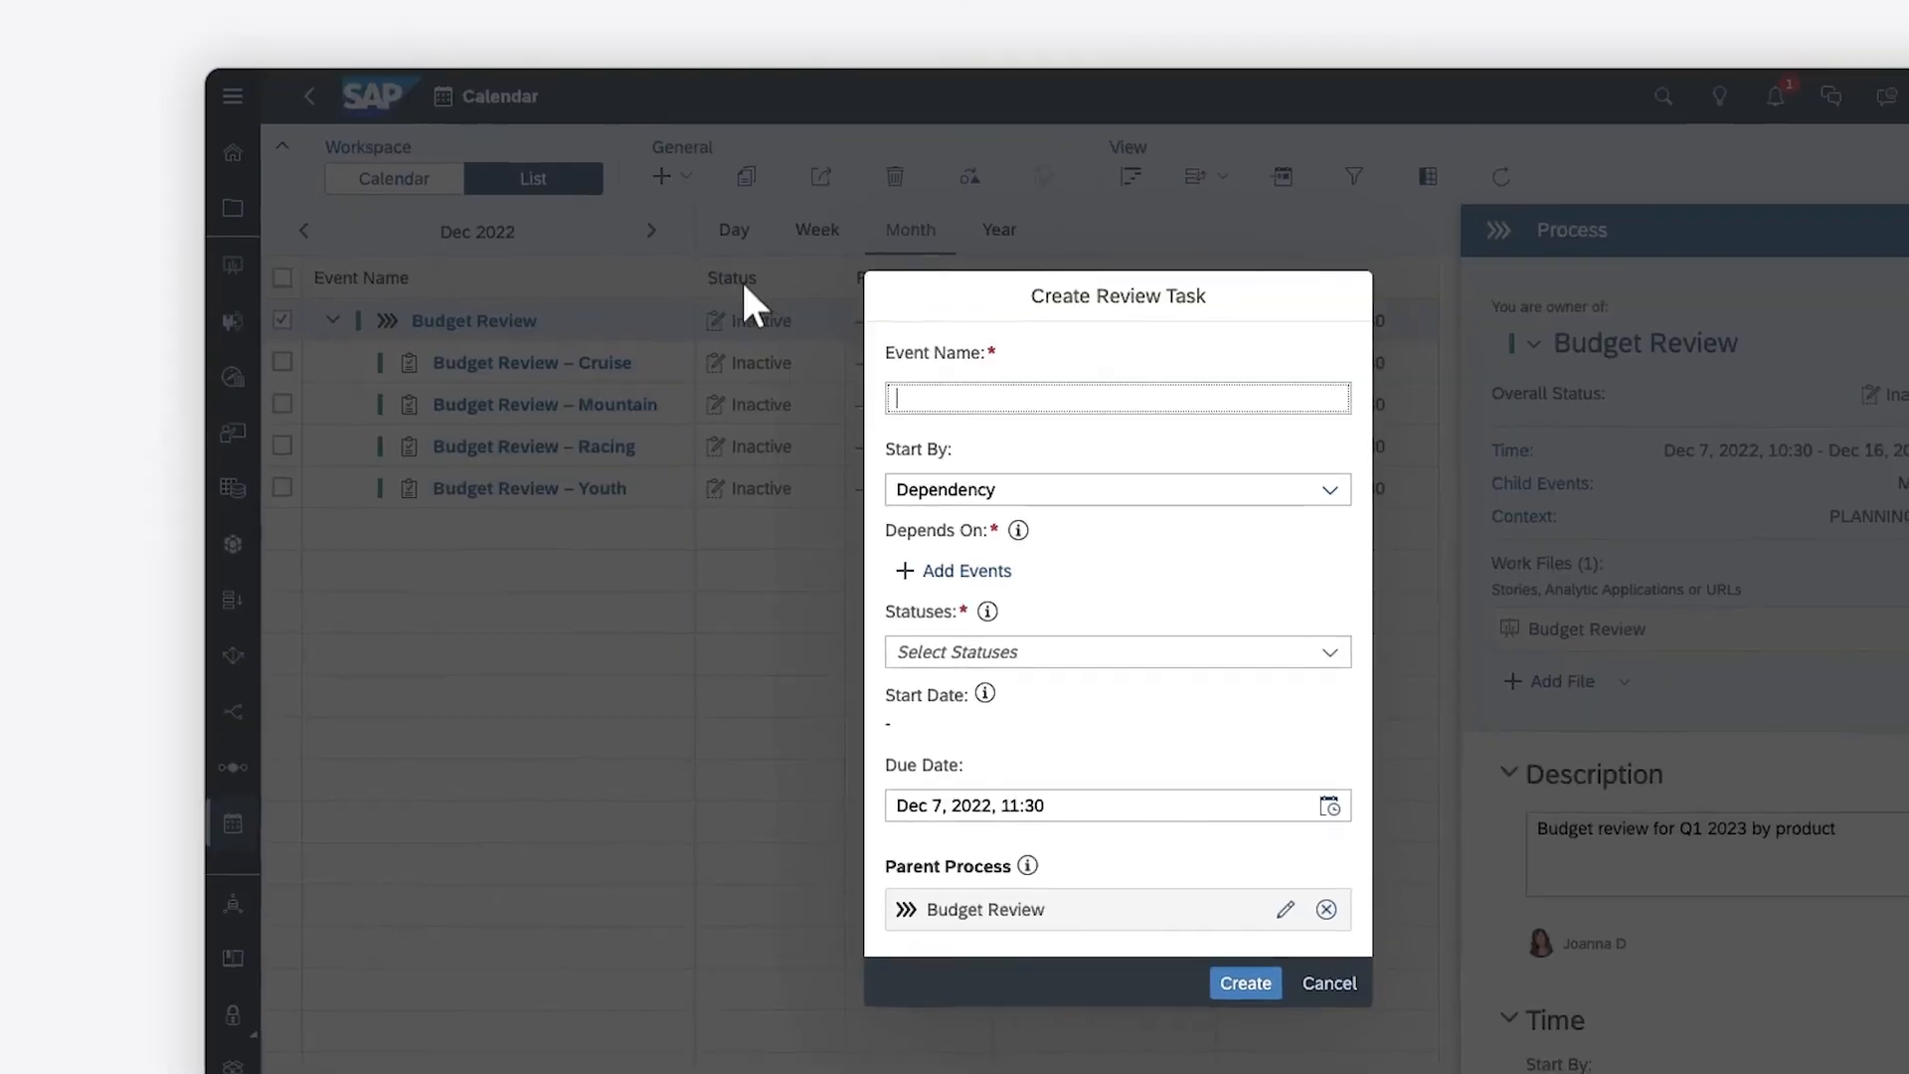
left_click(924, 414)
type("Manager Approval")
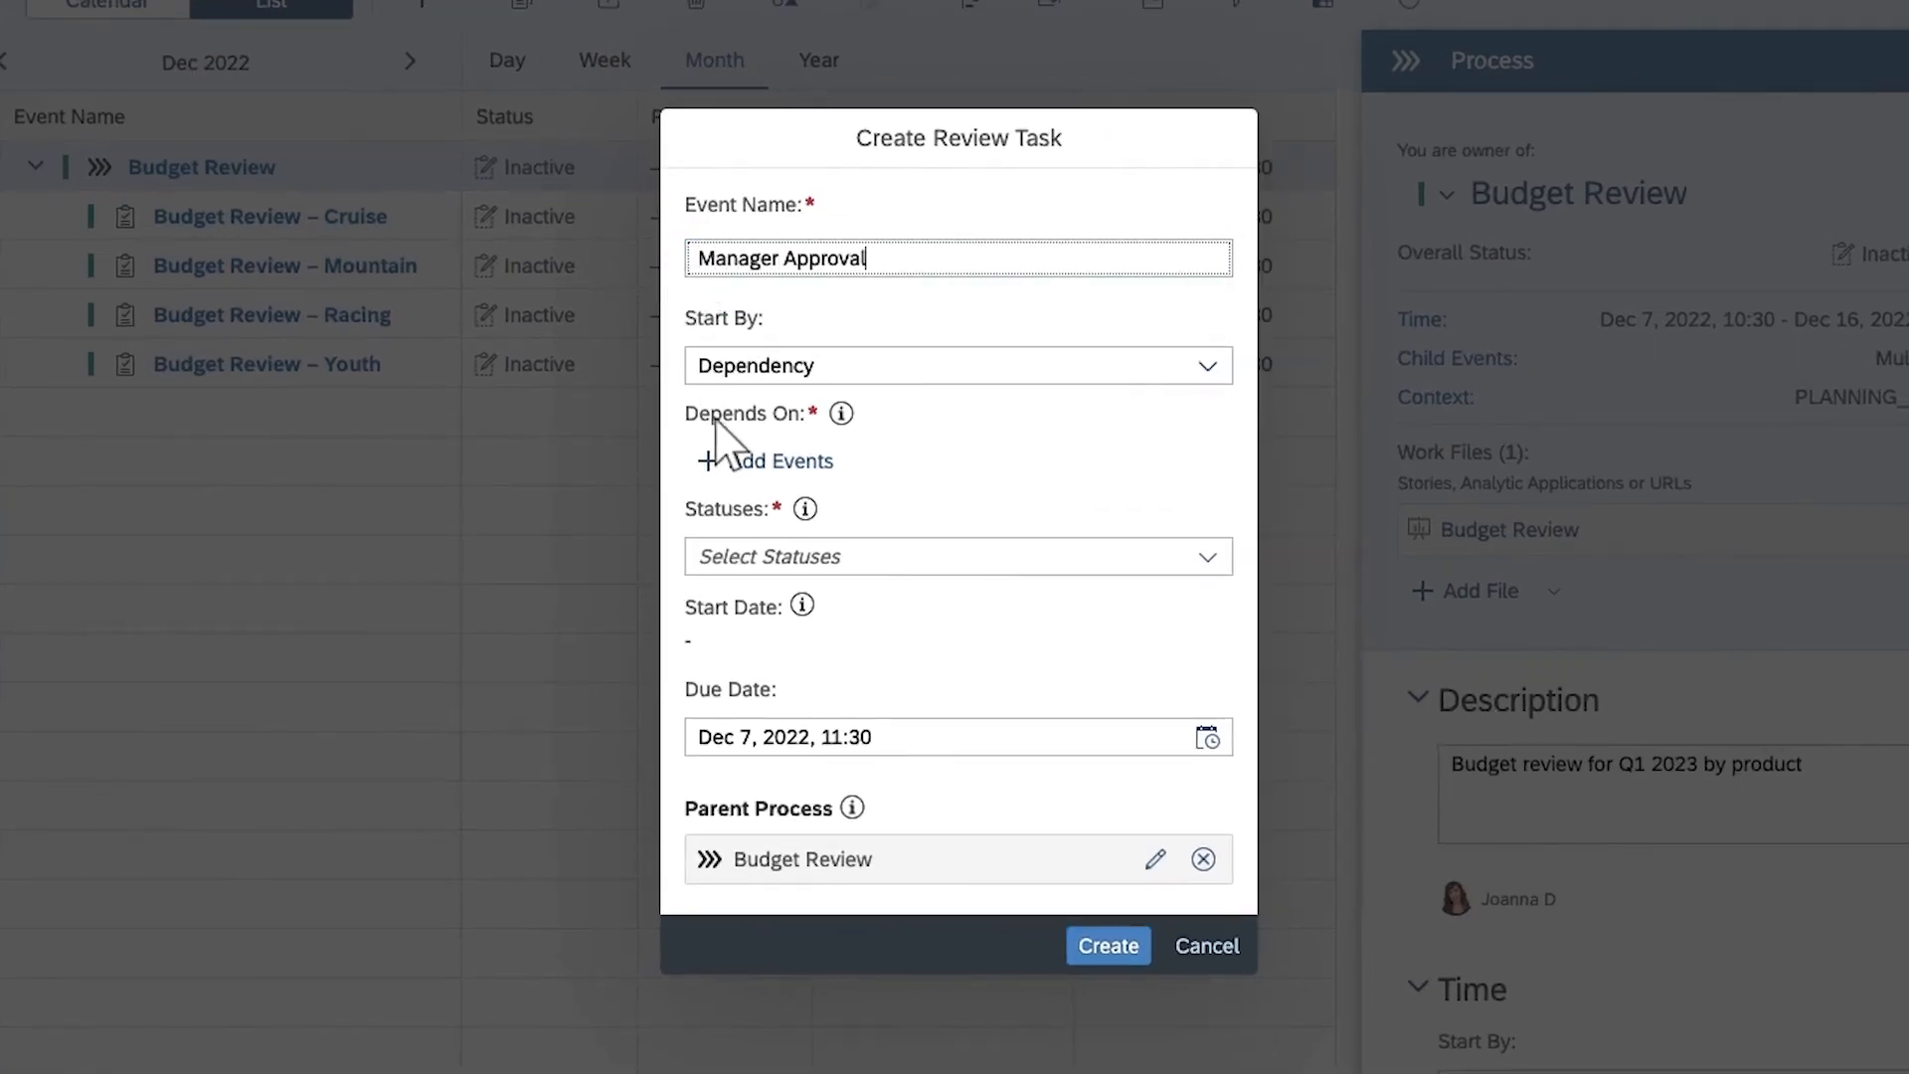
Make the review task depend on the Cruise, Mountain, Racing and Youth budget review tasks having the status Accomplished/Successful
left_click(771, 463)
left_click(410, 356)
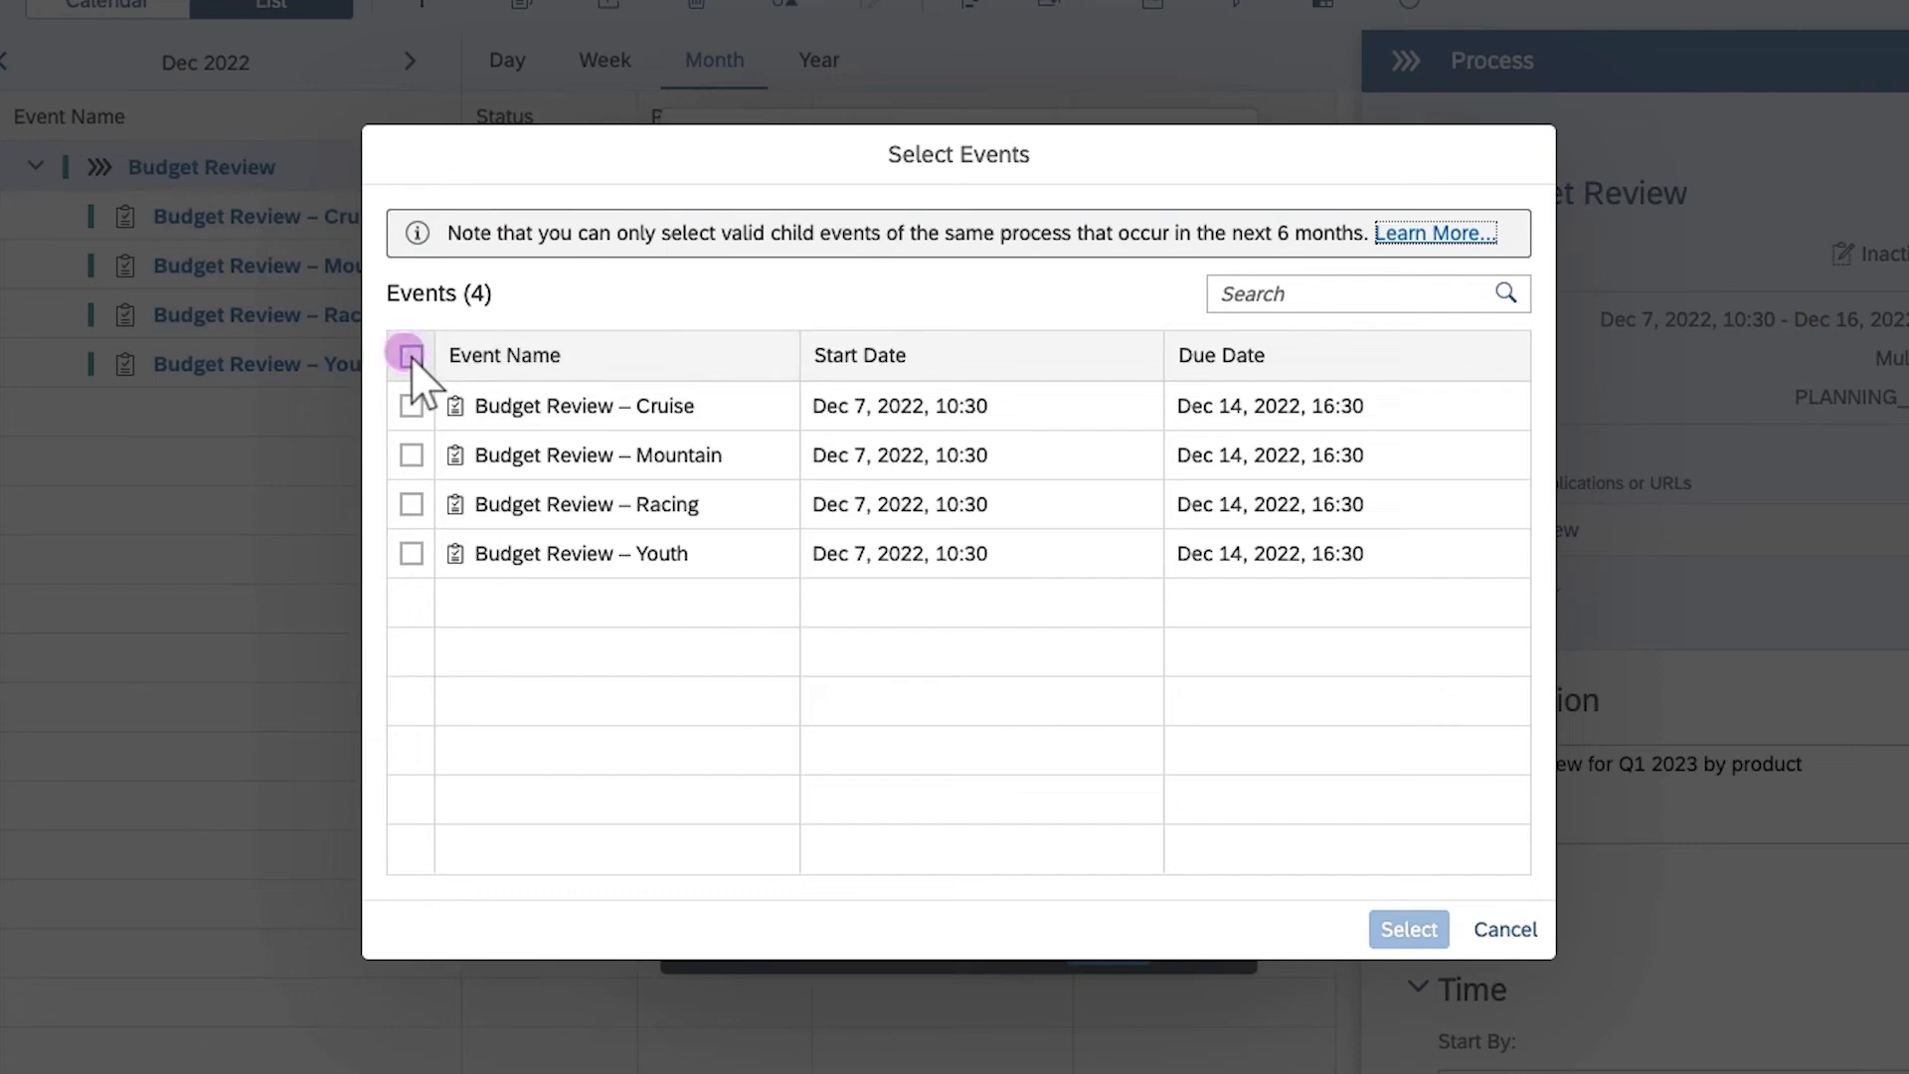
left_click(1407, 928)
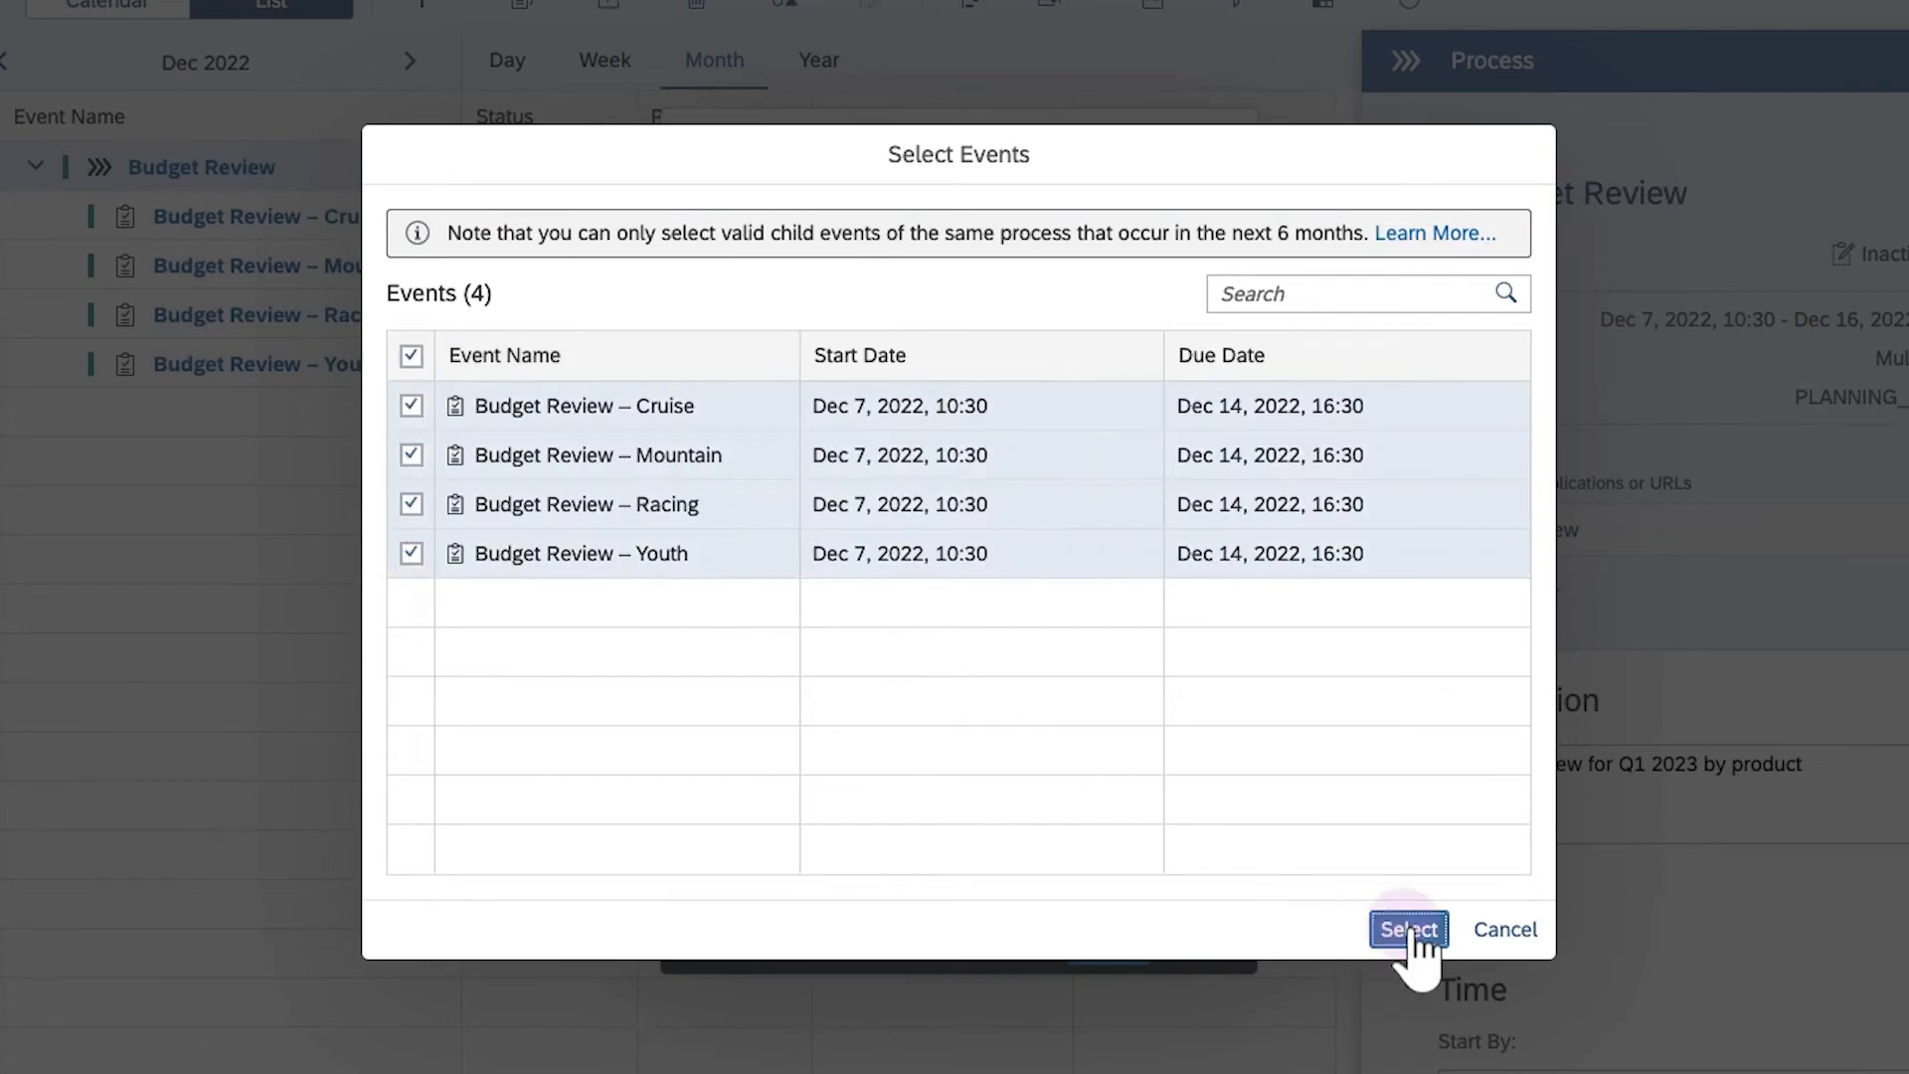
left_click(1190, 780)
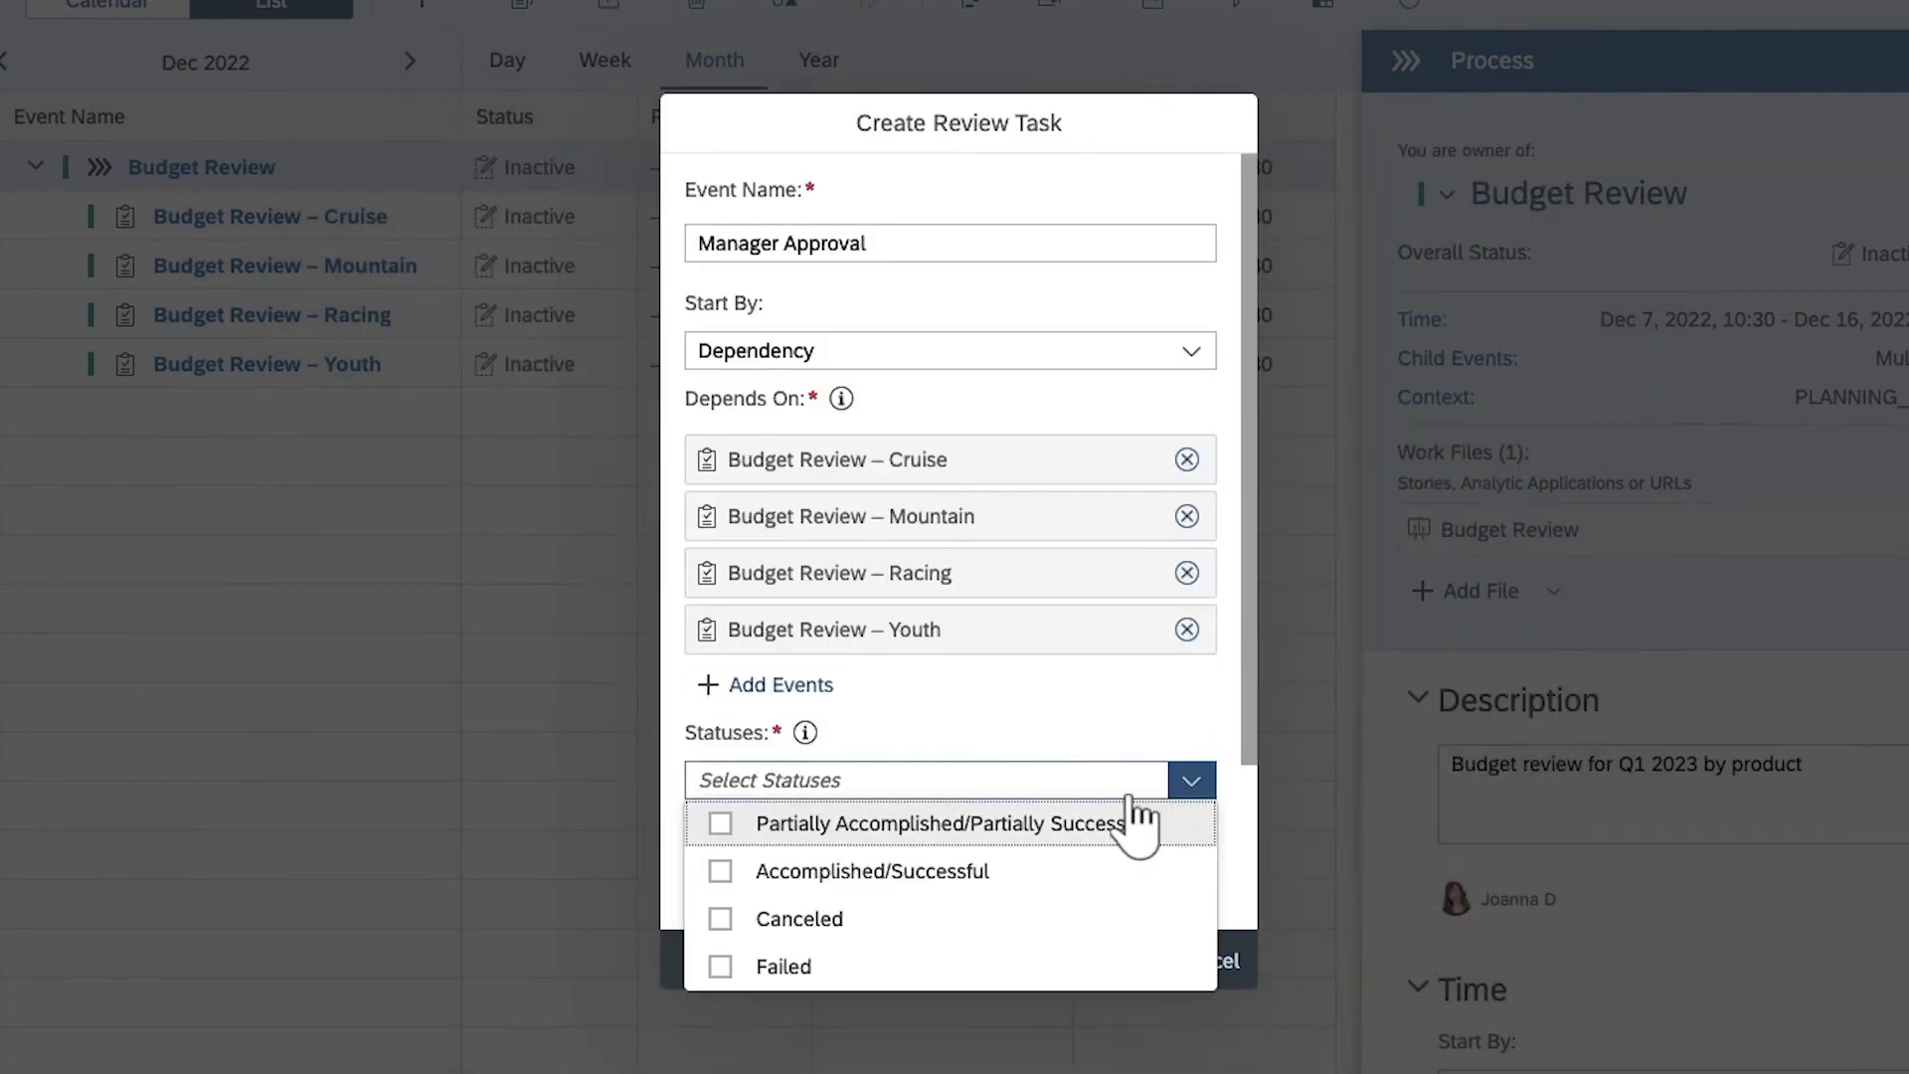
left_click(718, 869)
left_click(670, 837)
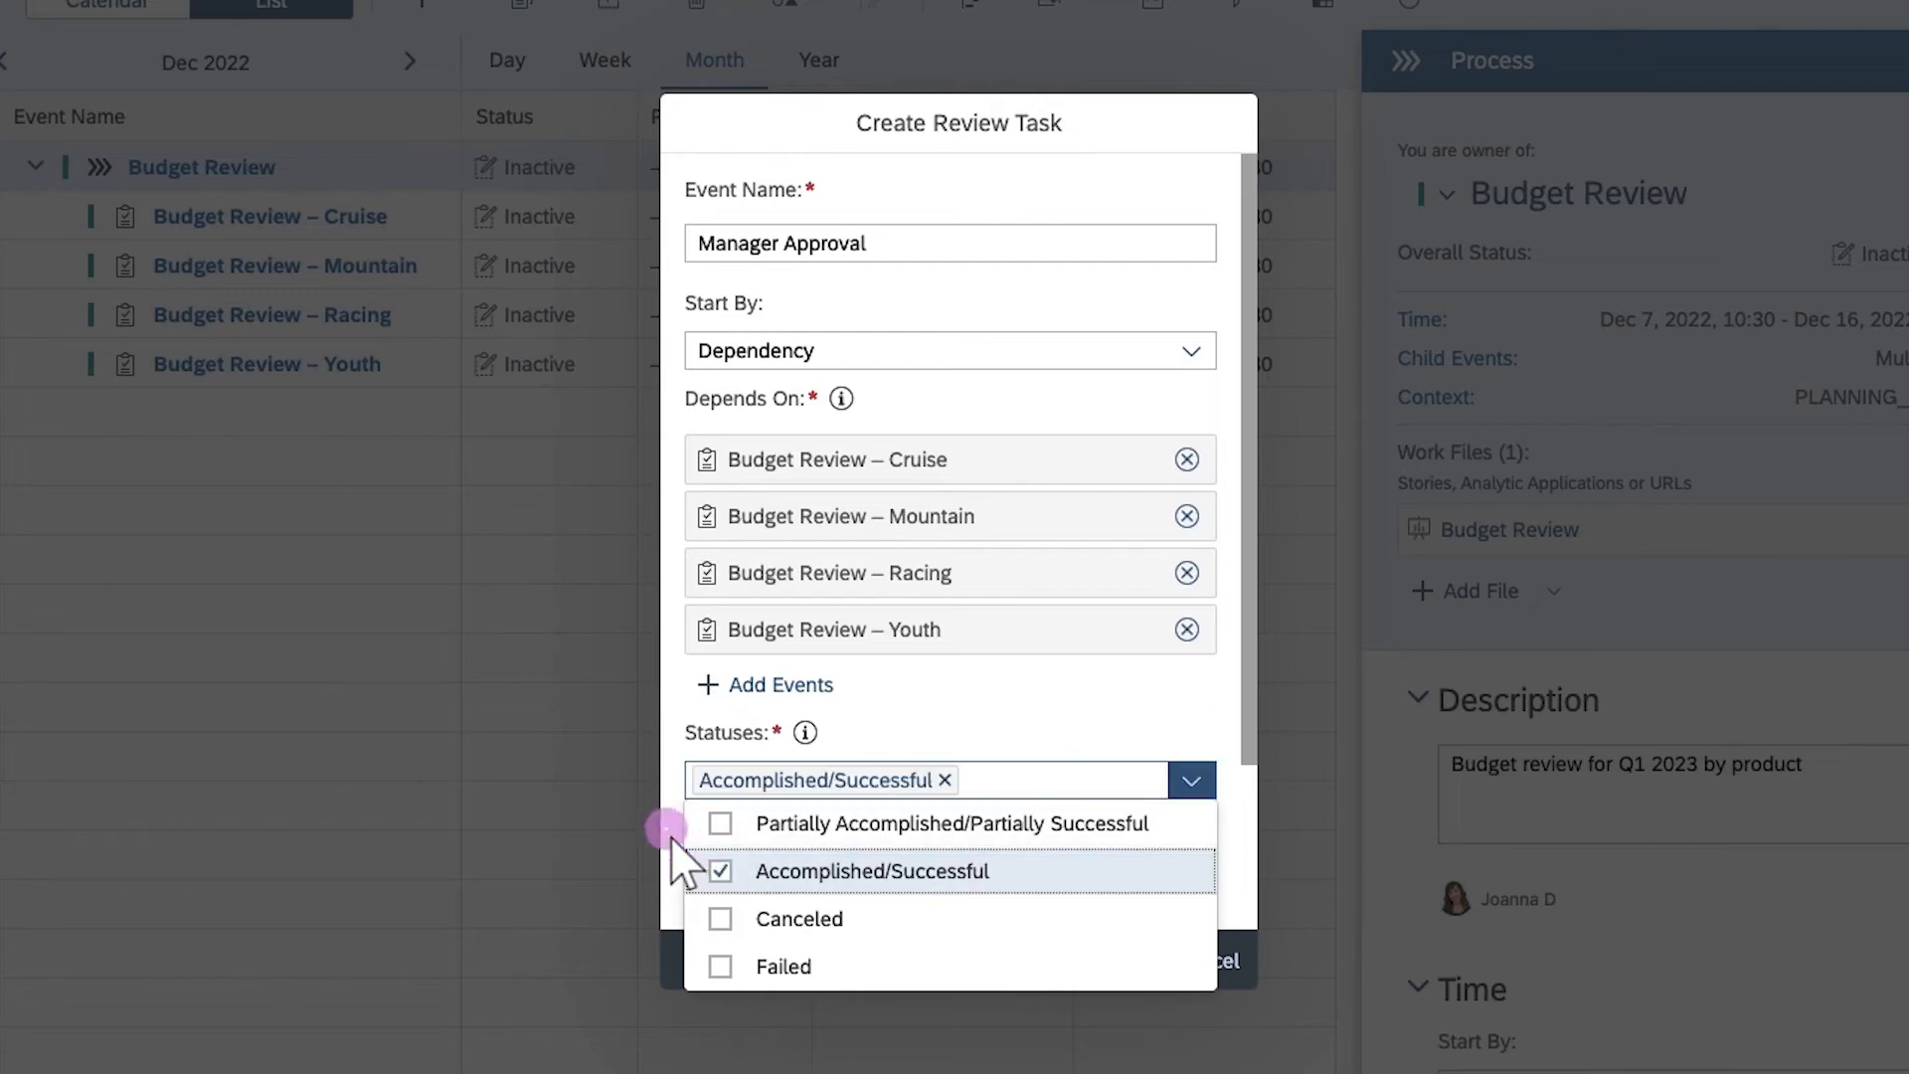
left_click(1249, 899)
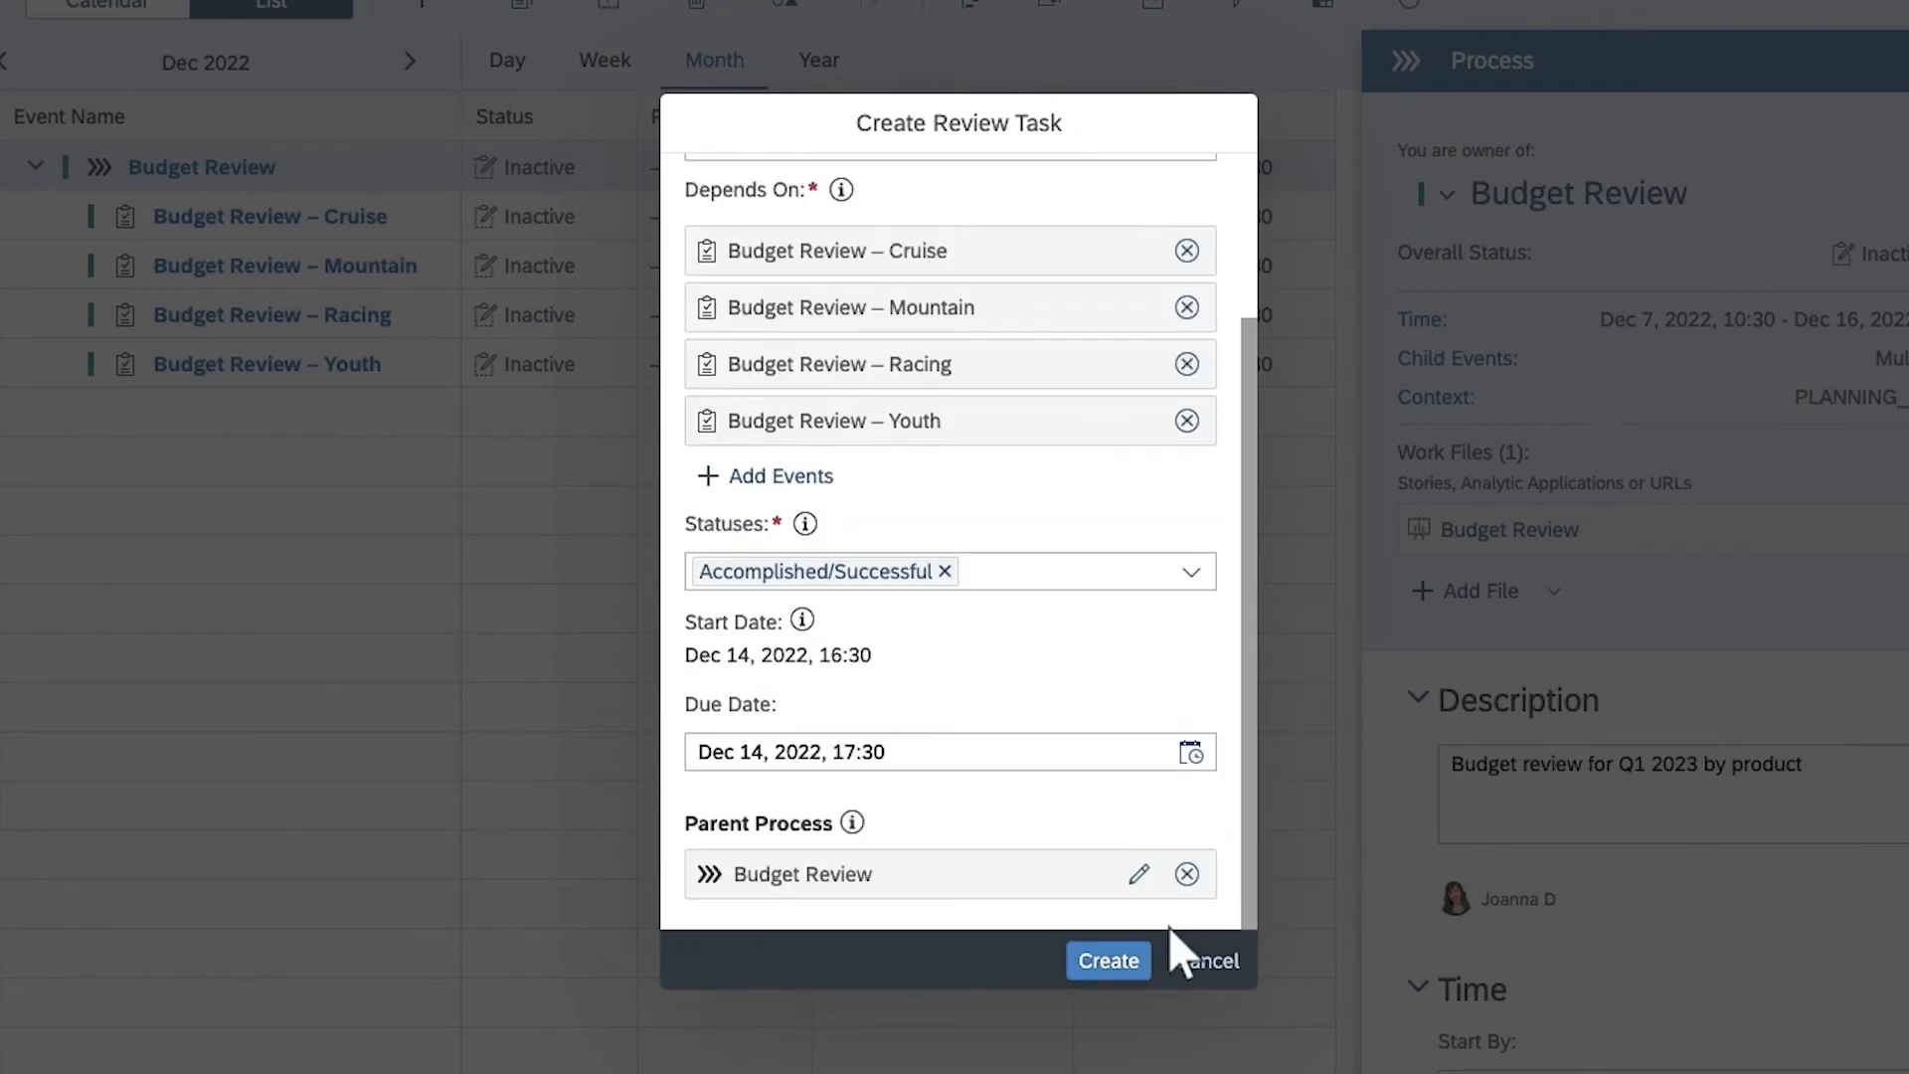
Create the Manager Approval review task and add yourself as its assignee
left_click(1110, 962)
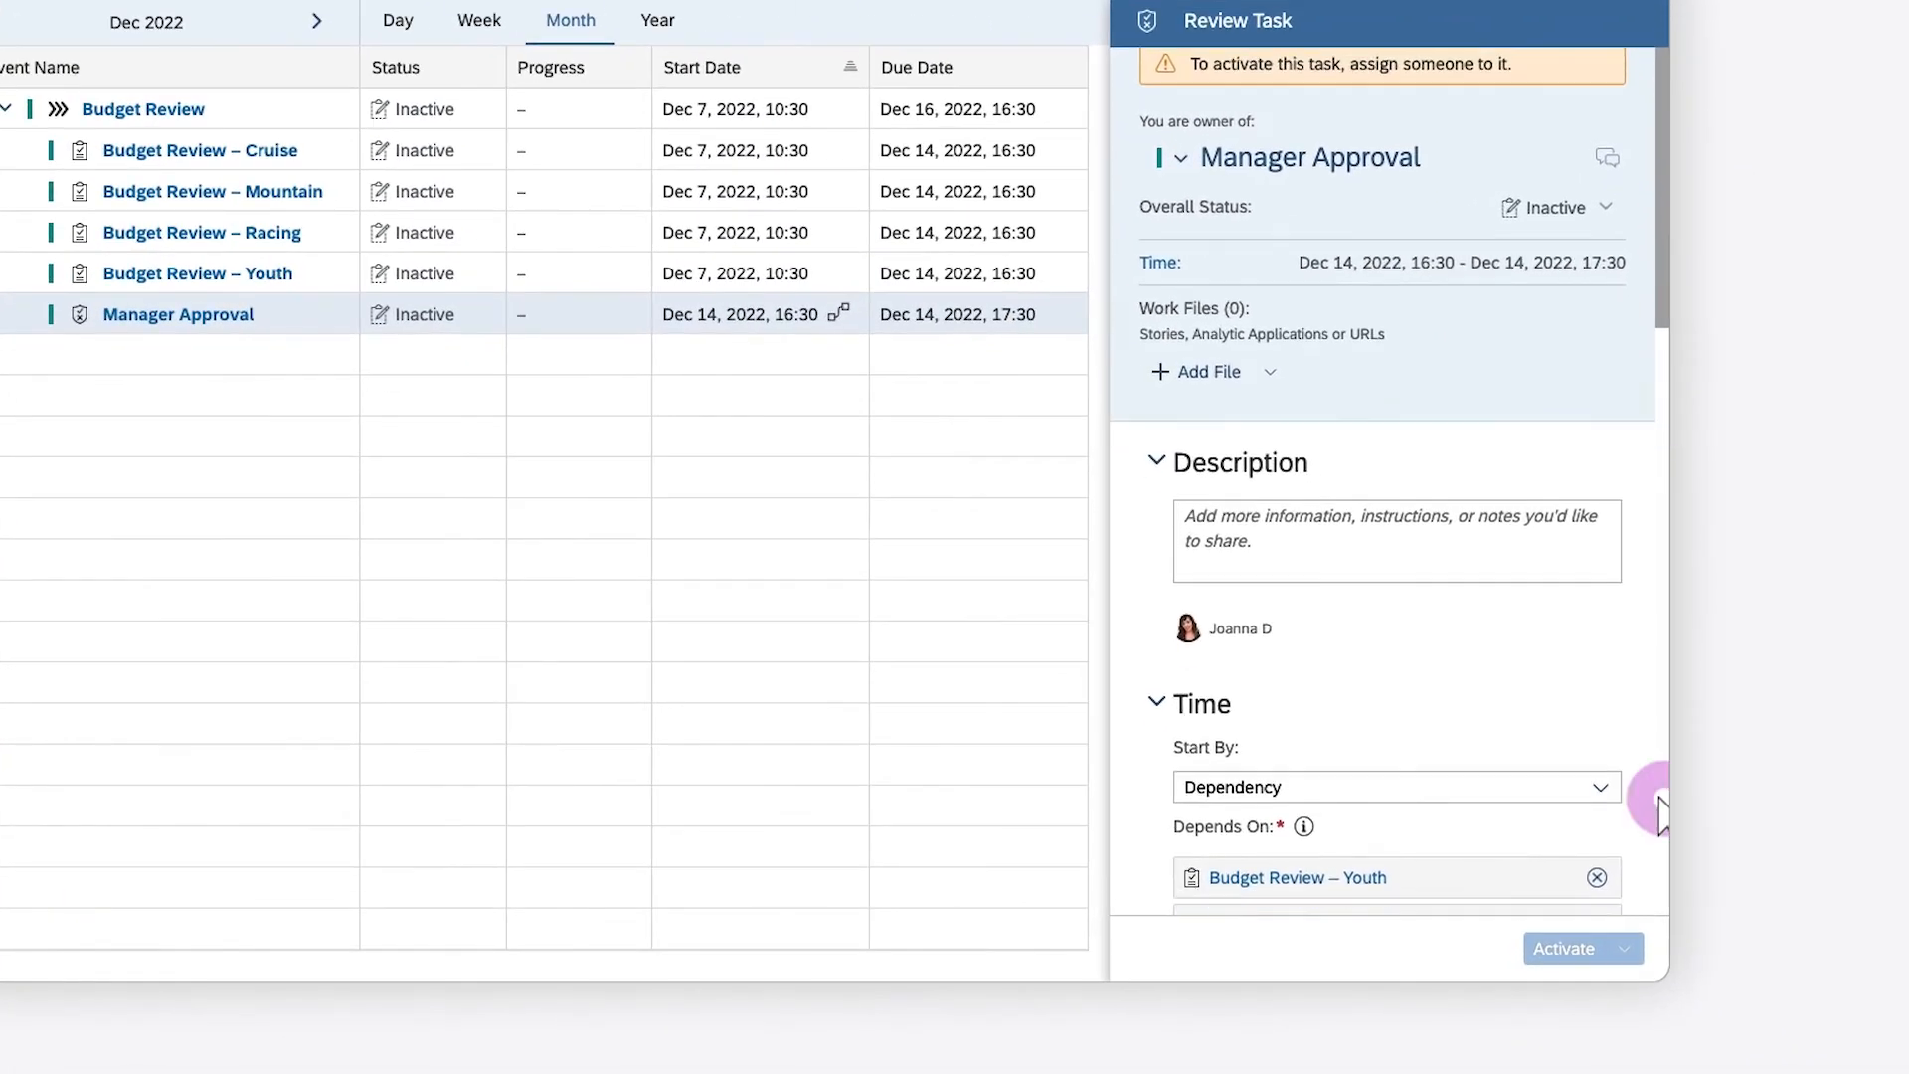
left_click(1667, 844)
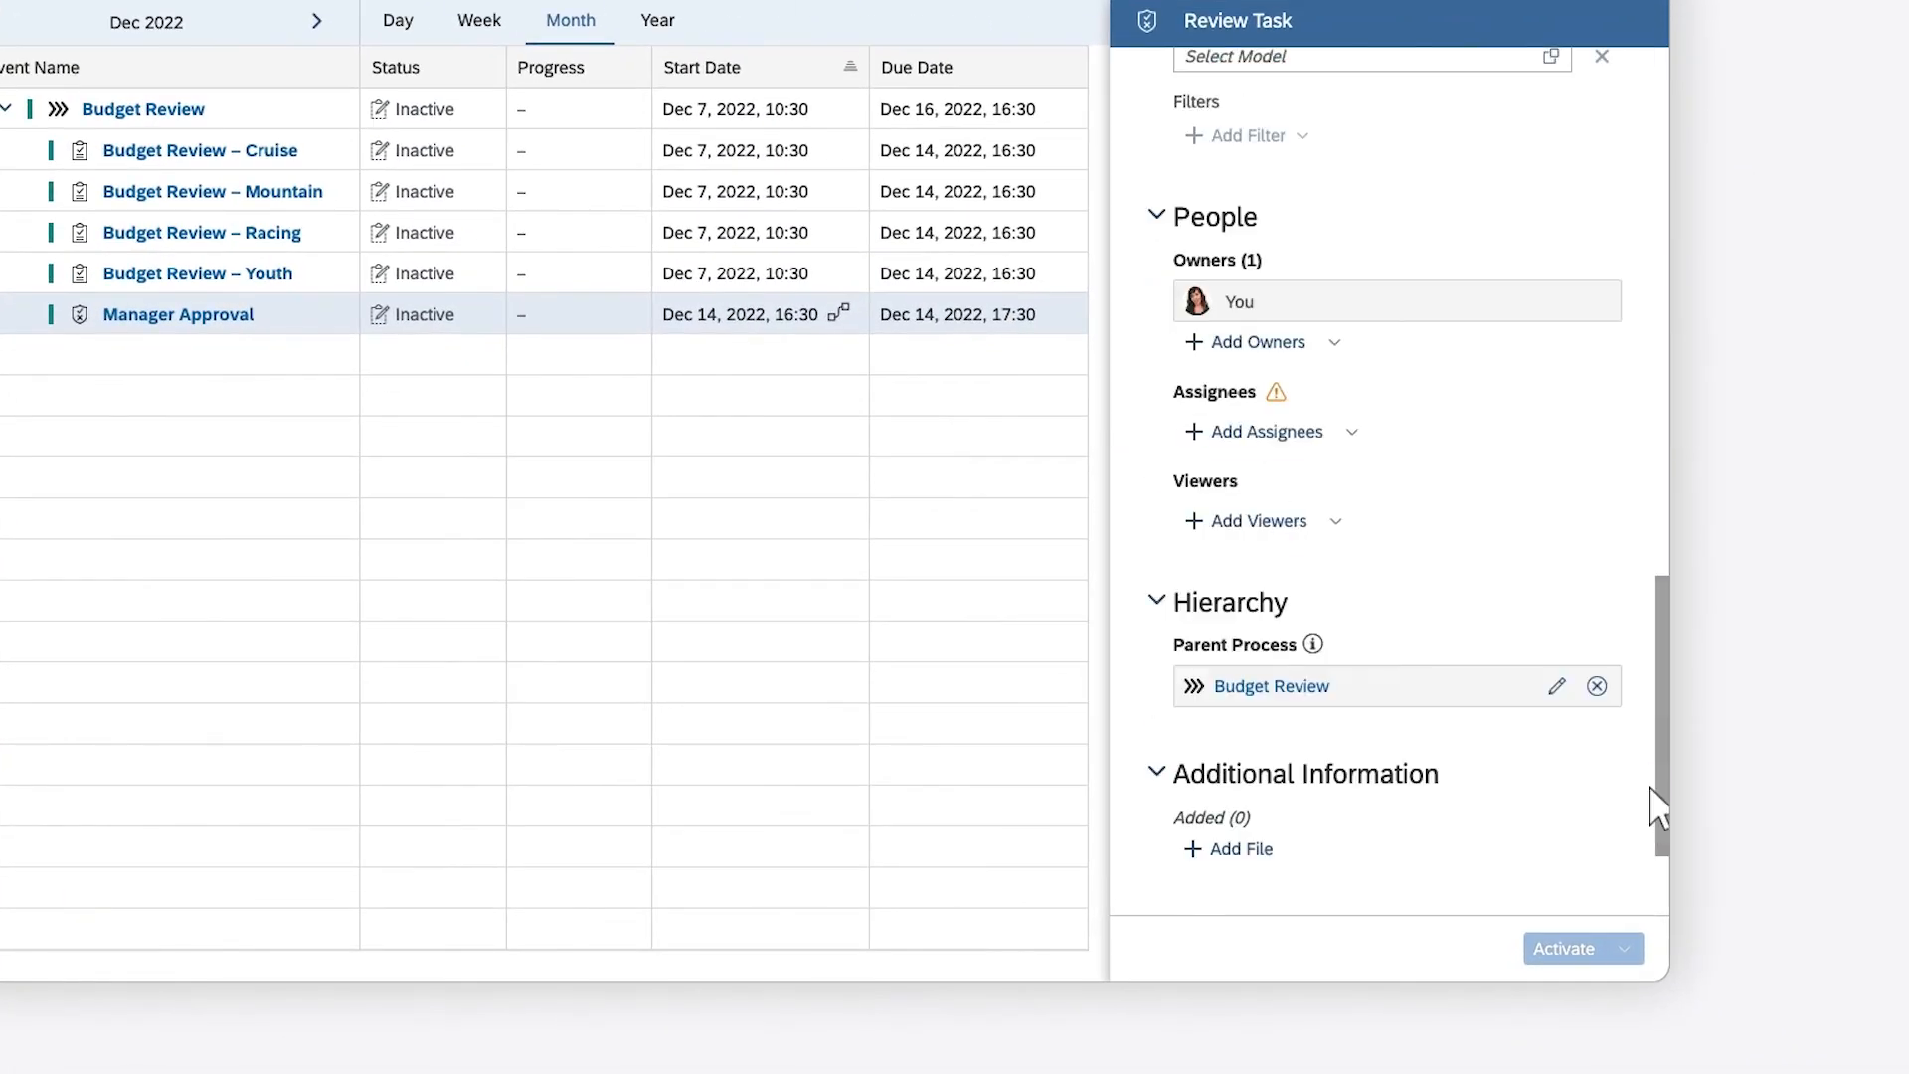
left_click(1352, 430)
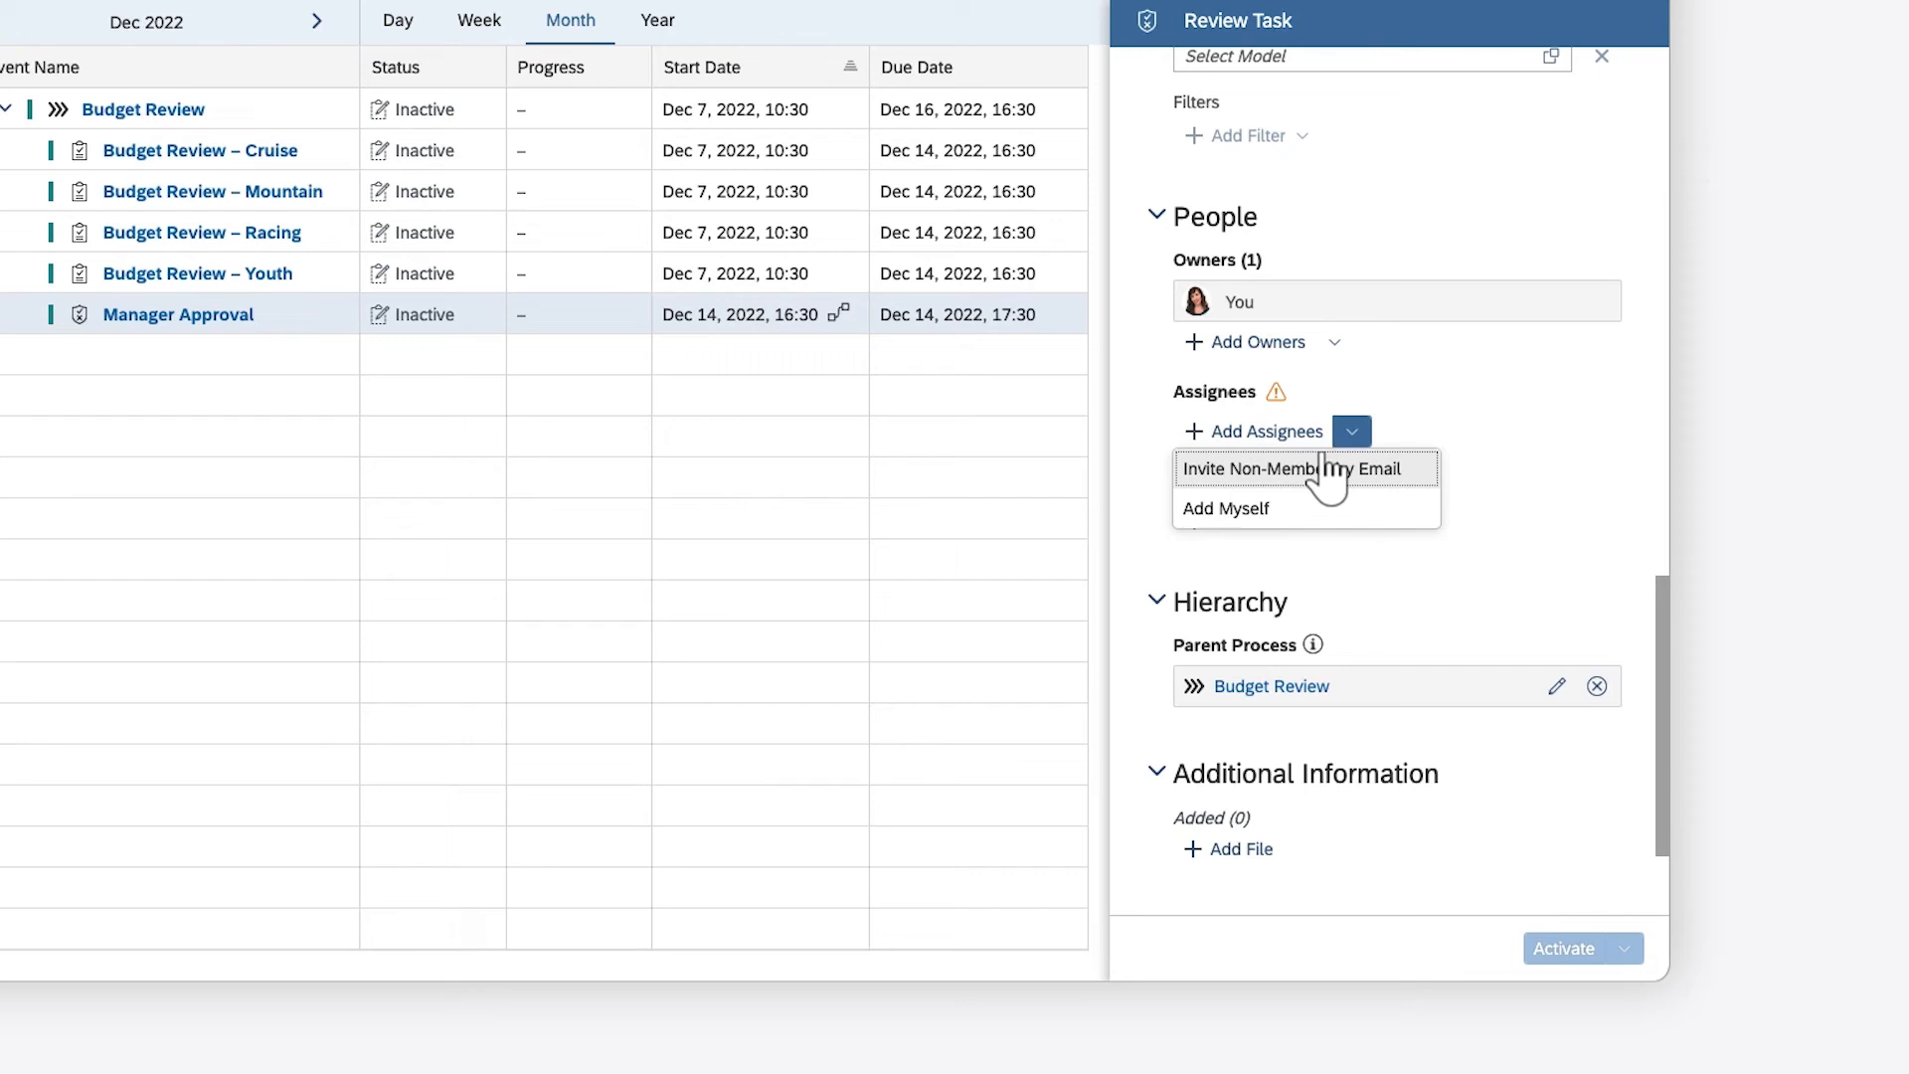
left_click(1236, 507)
Enable automatic activation of Manager Approval once any status of its dependencies is met, and save the update
left_click(1661, 199)
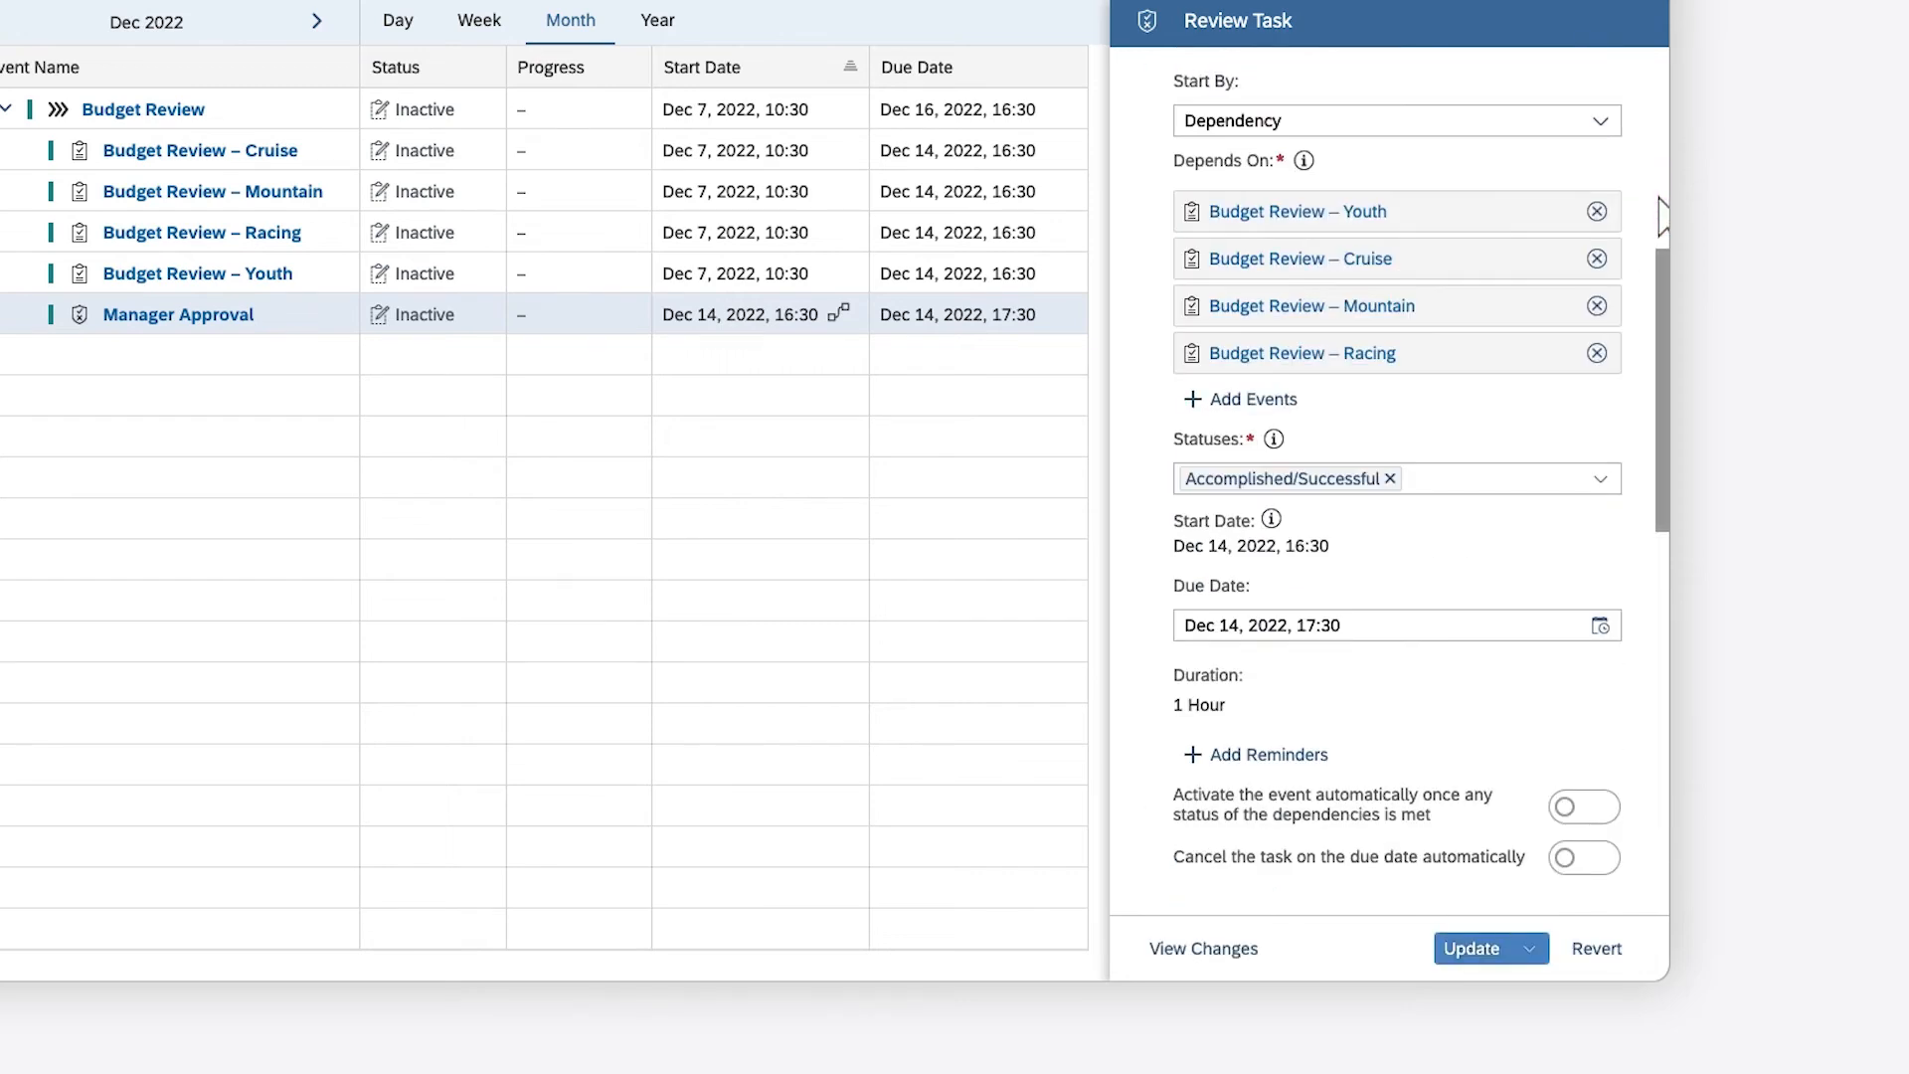
left_click(1589, 807)
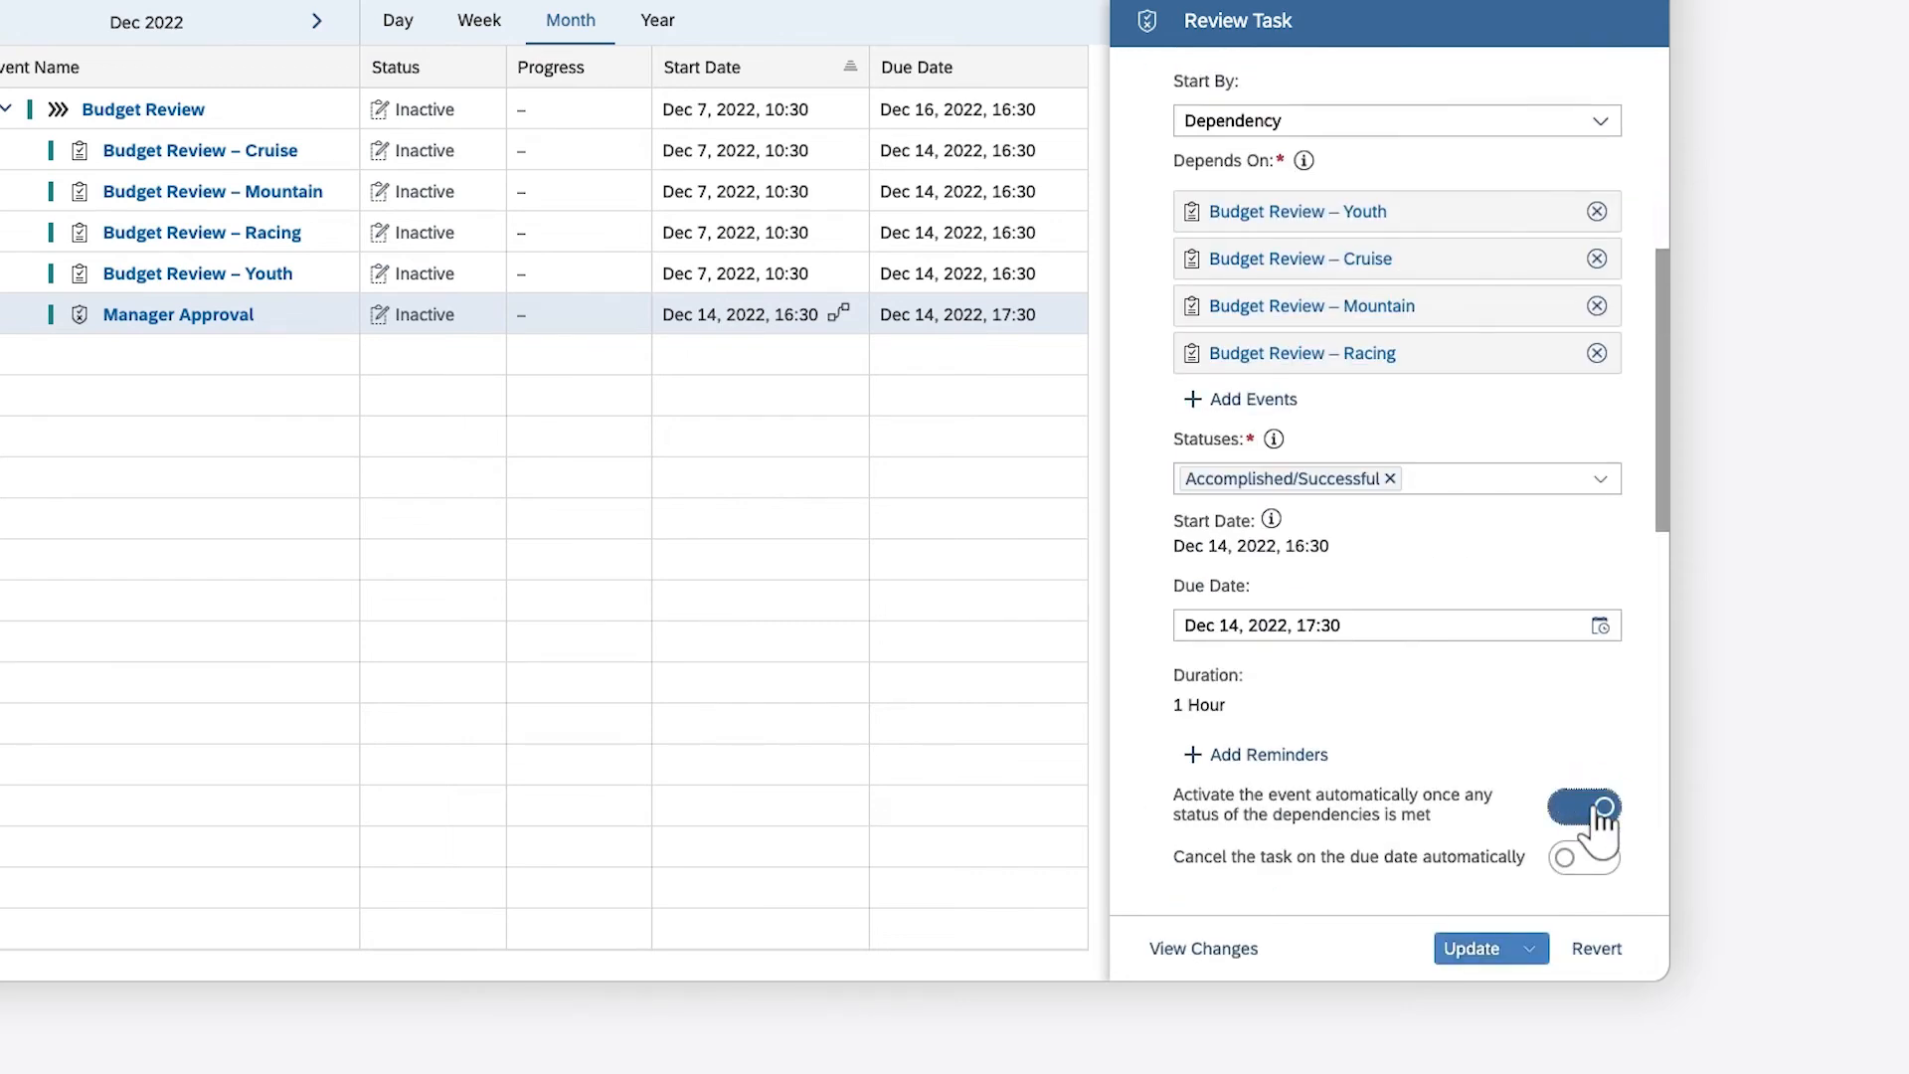
left_click(1476, 948)
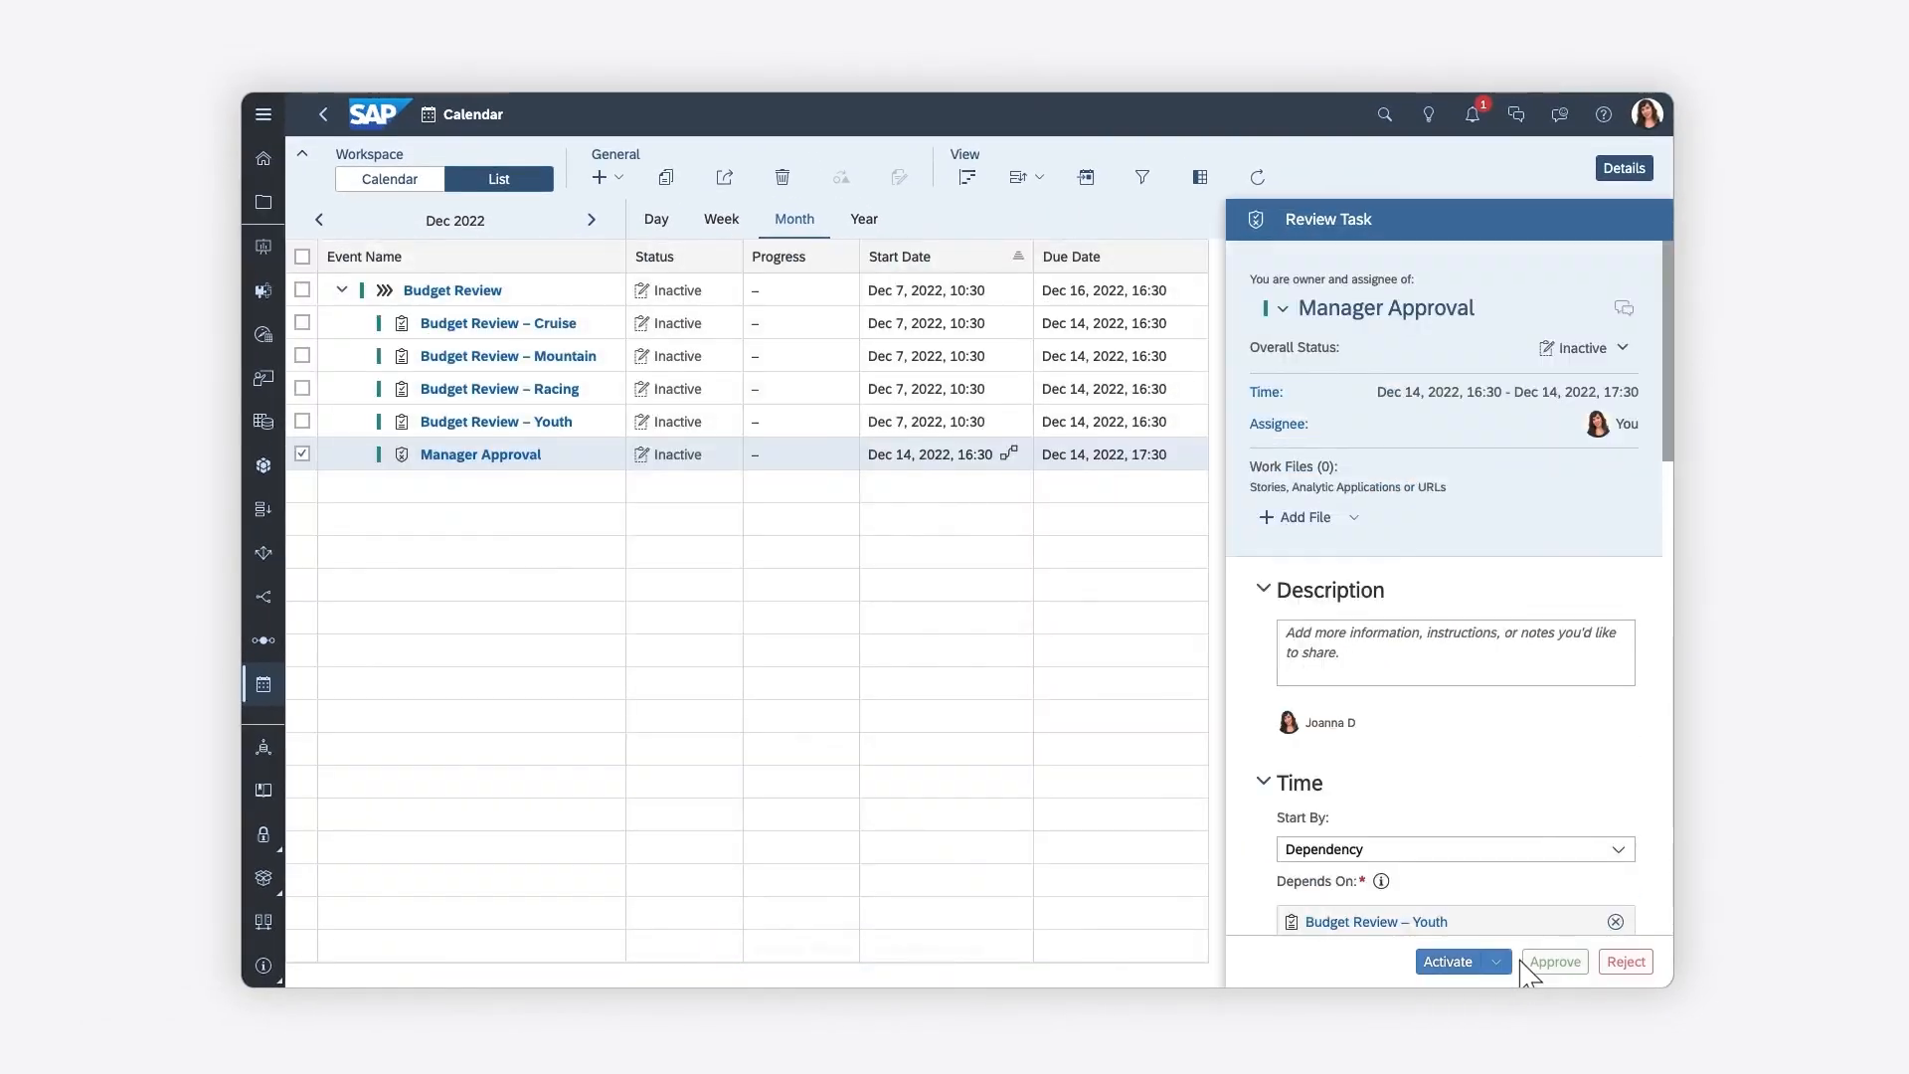
Start a new data locking task named Lock Data under the Budget Review process, with data locks set automatically
left_click(569, 294)
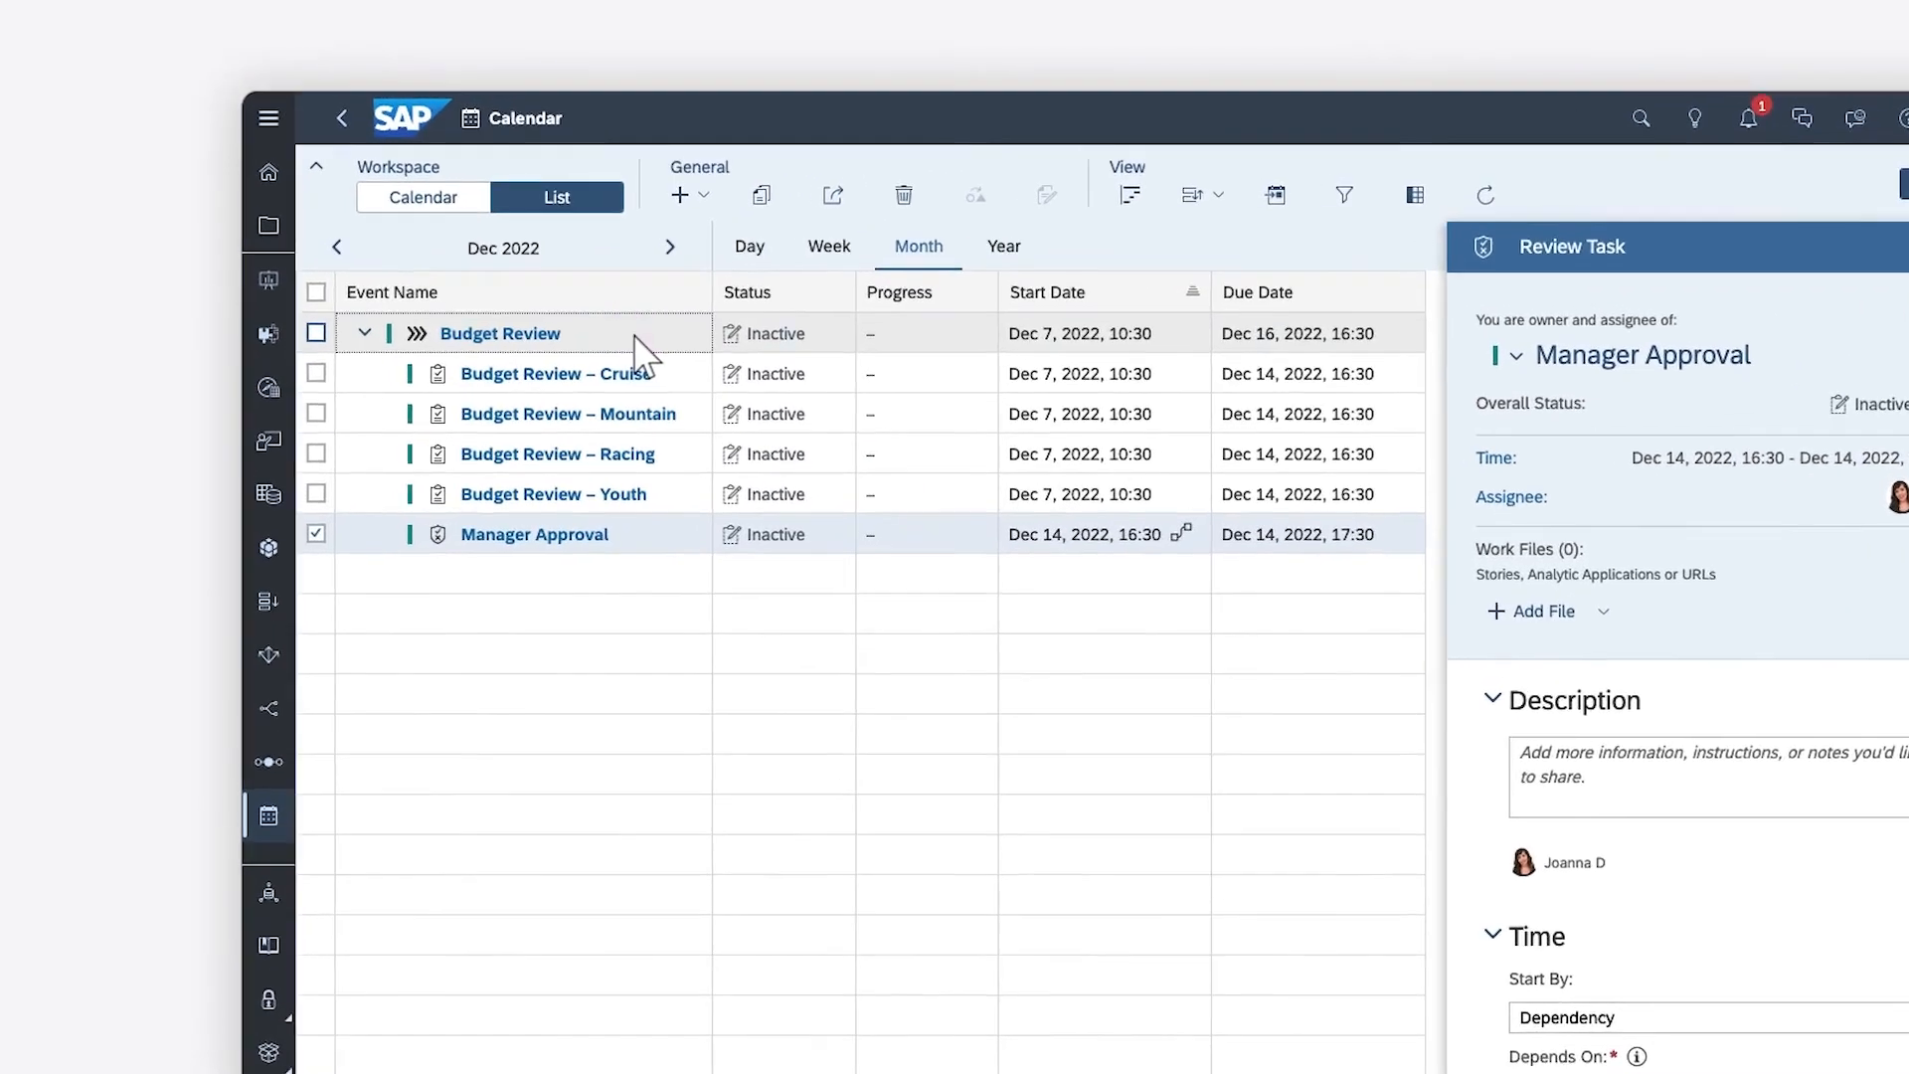
left_click(612, 177)
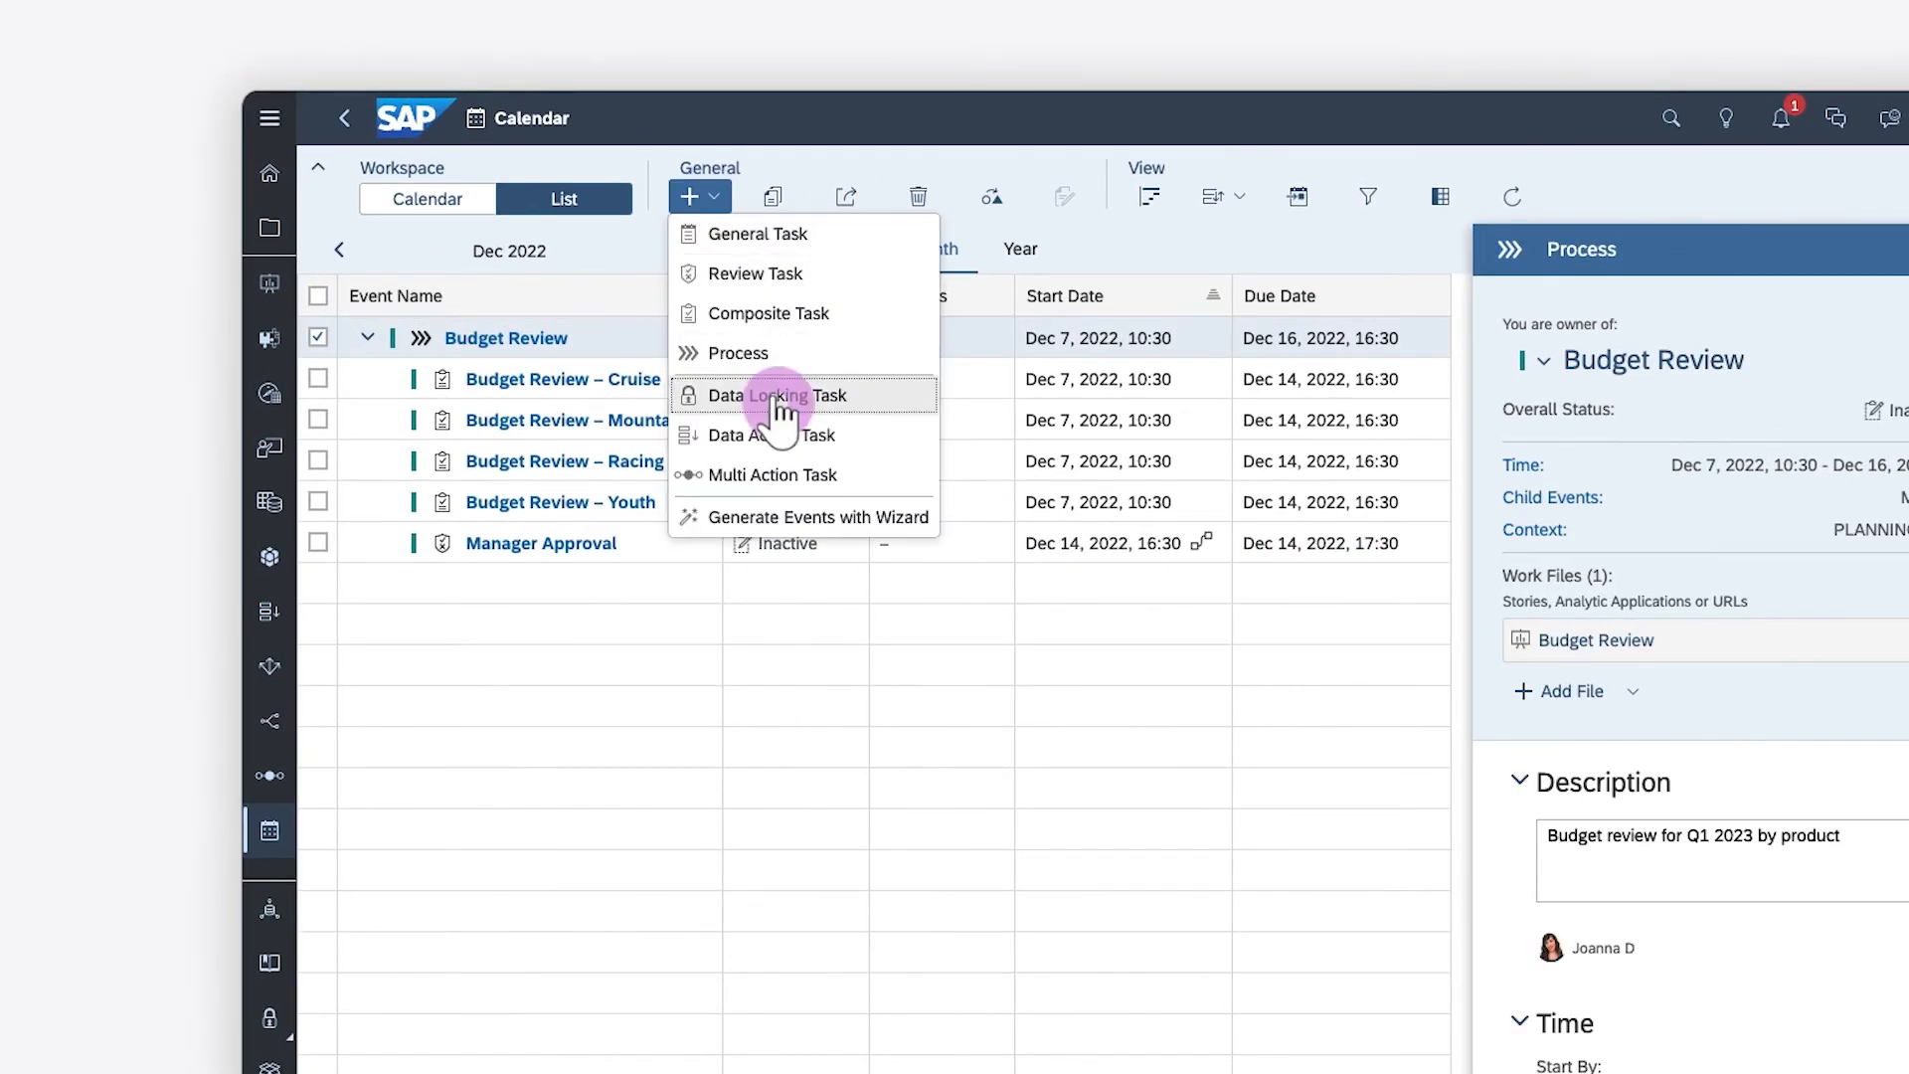
left_click(781, 395)
left_click(894, 400)
type("Lock Data")
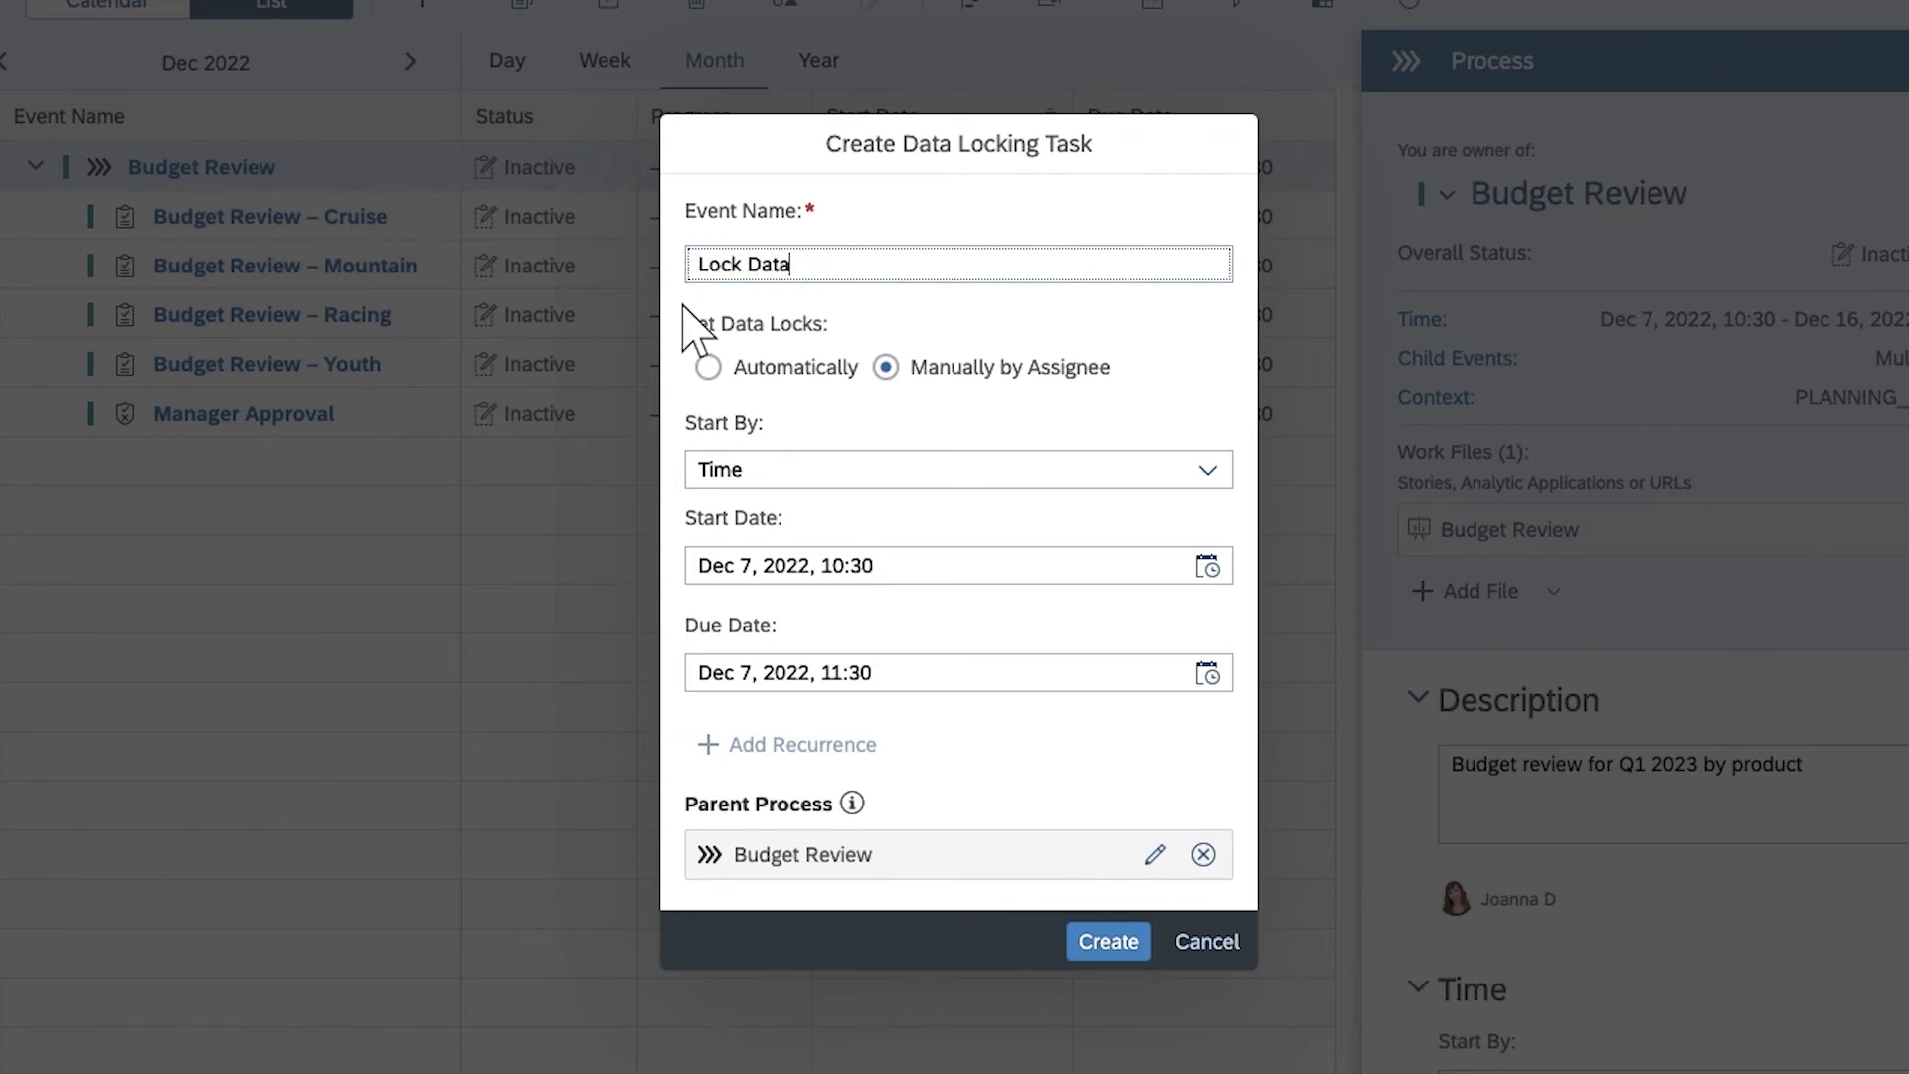
left_click(706, 368)
Make the Lock Data task start by dependency on Manager Approval having the status Accomplished/Successful
left_click(1207, 507)
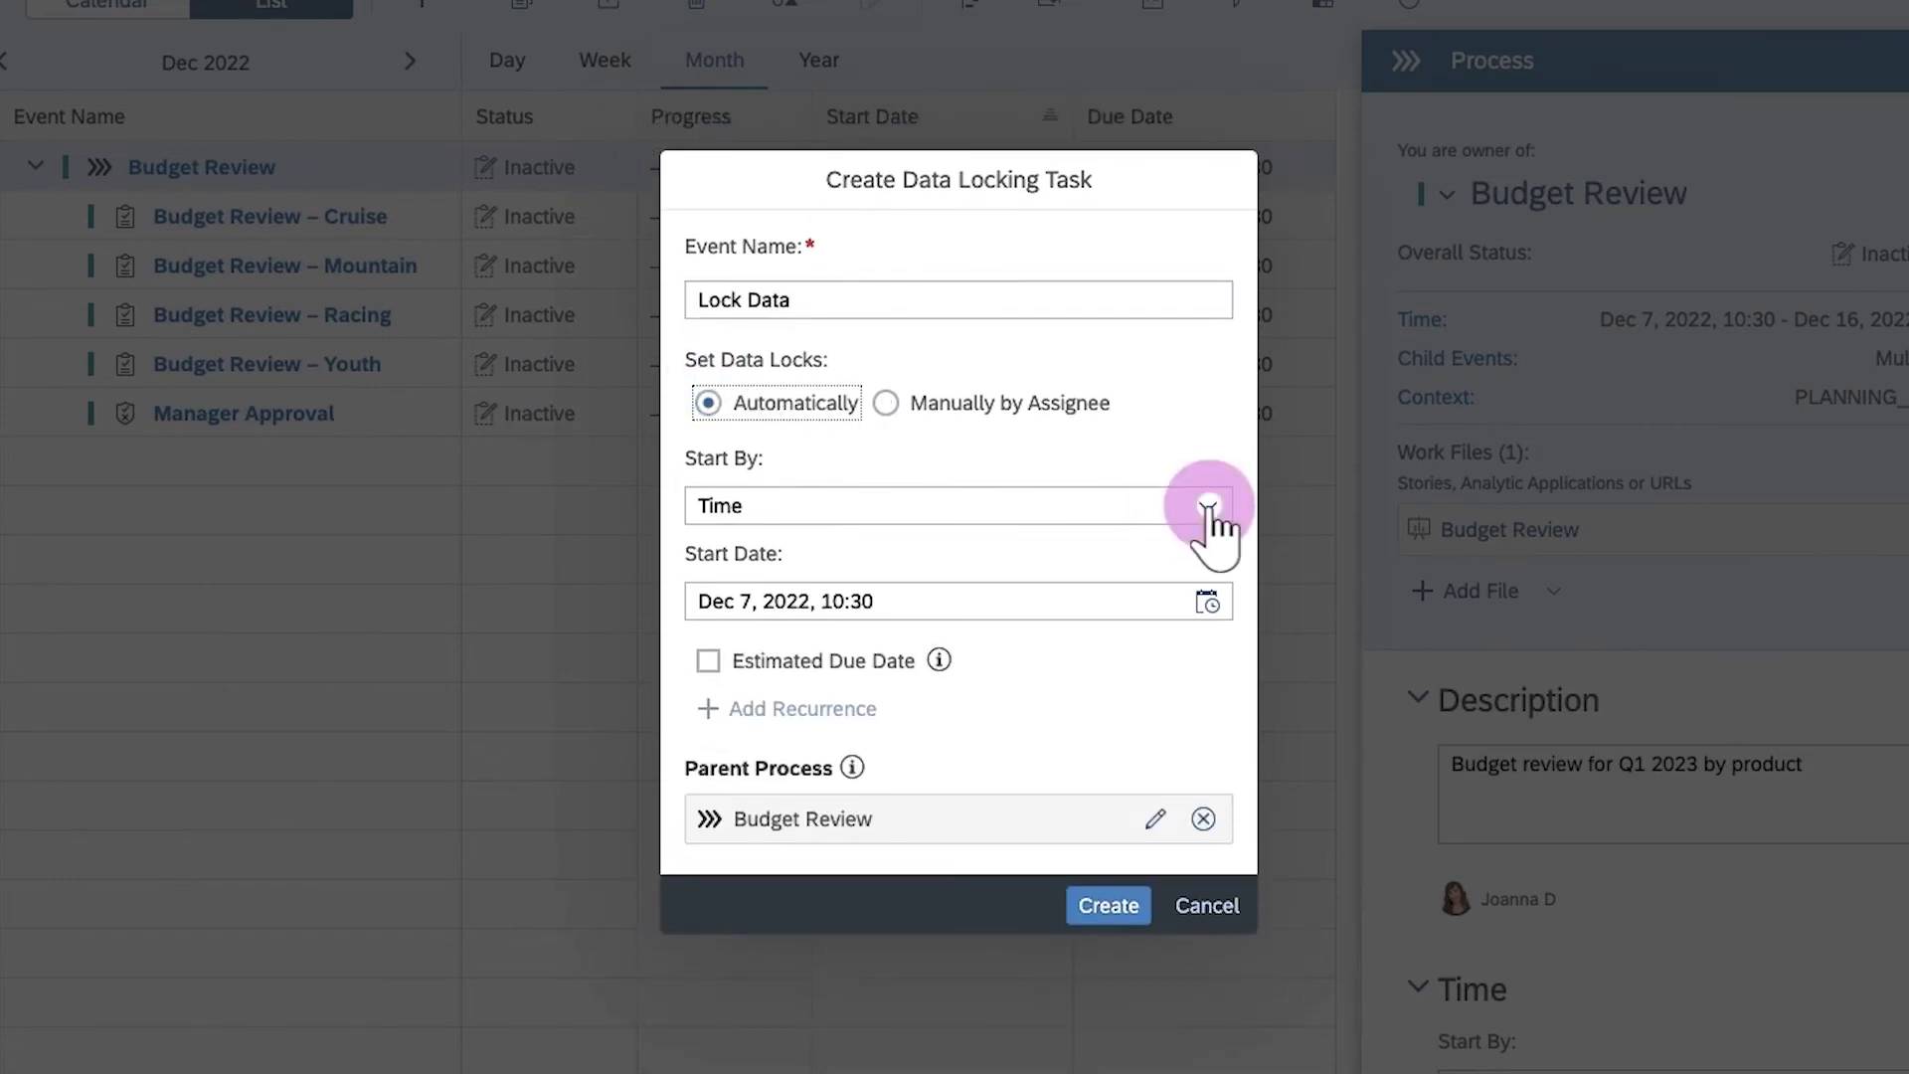
left_click(772, 599)
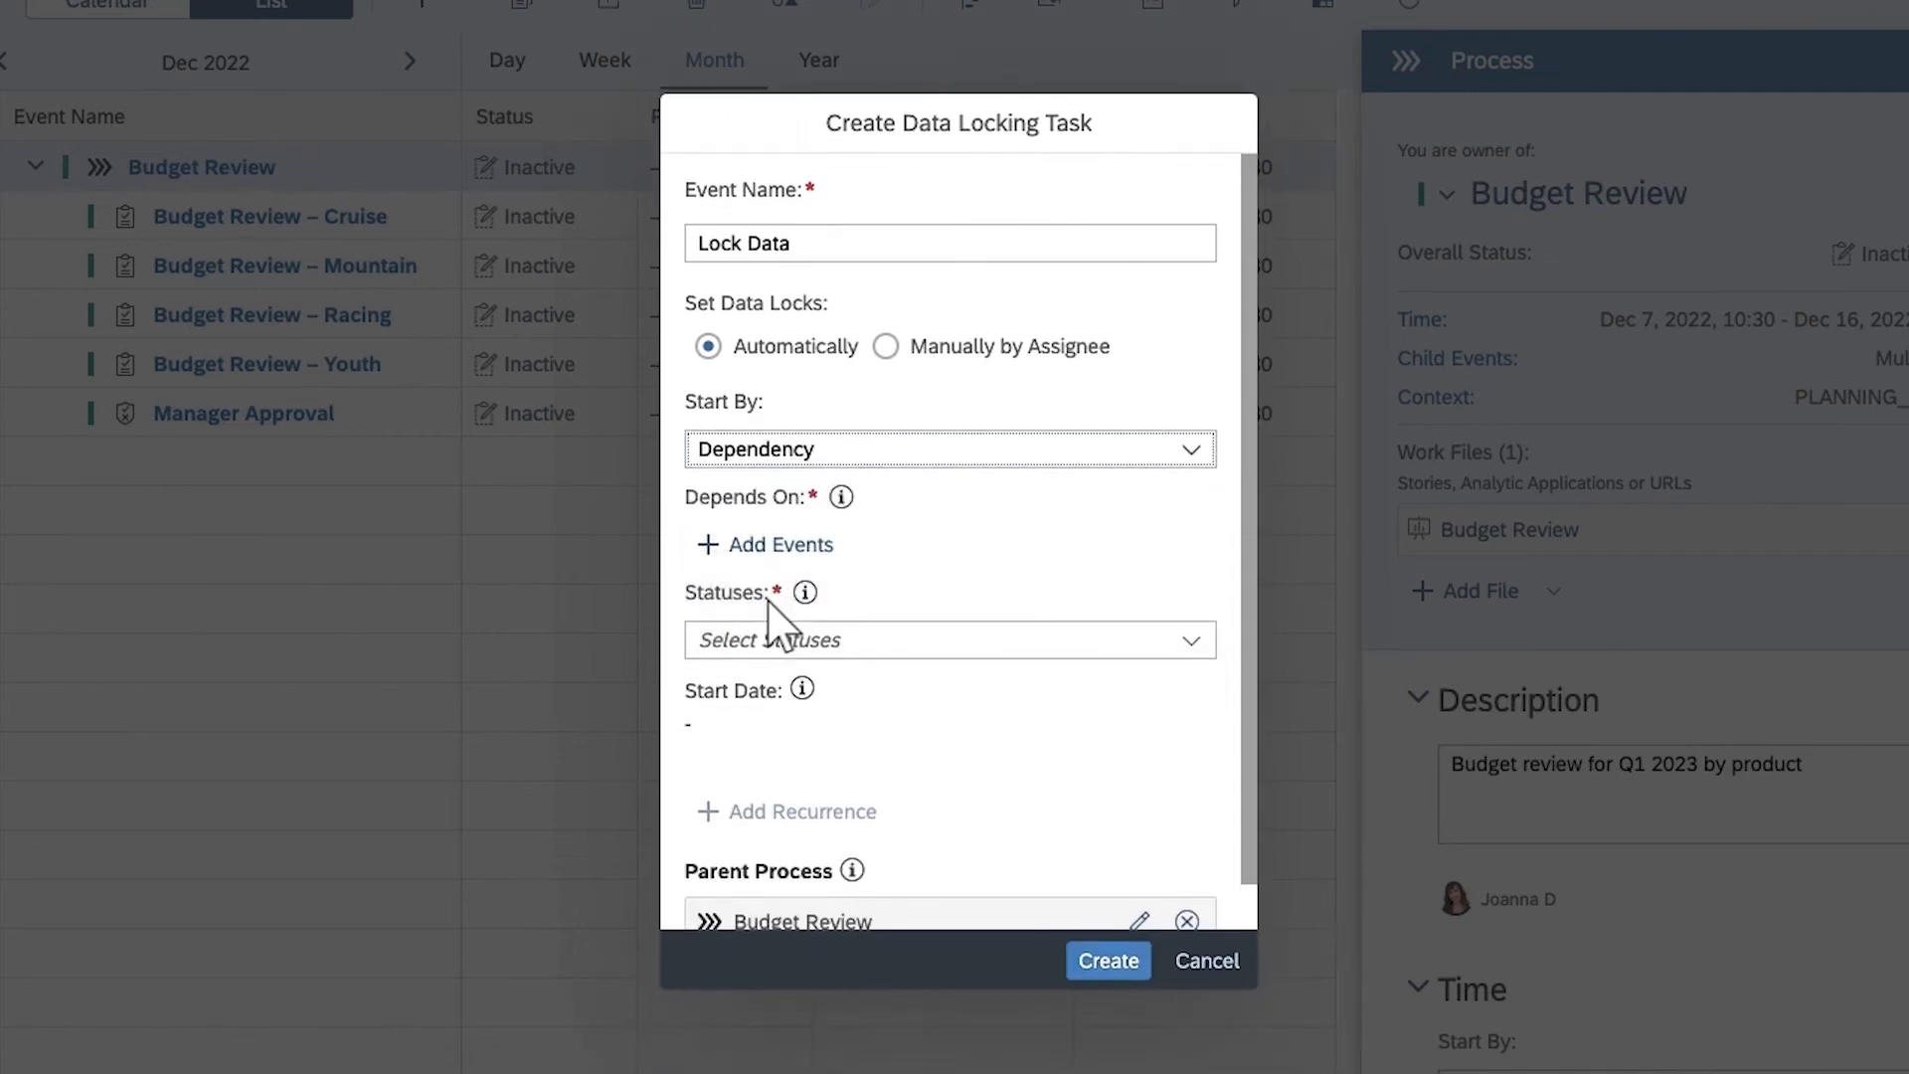
left_click(763, 546)
left_click(411, 603)
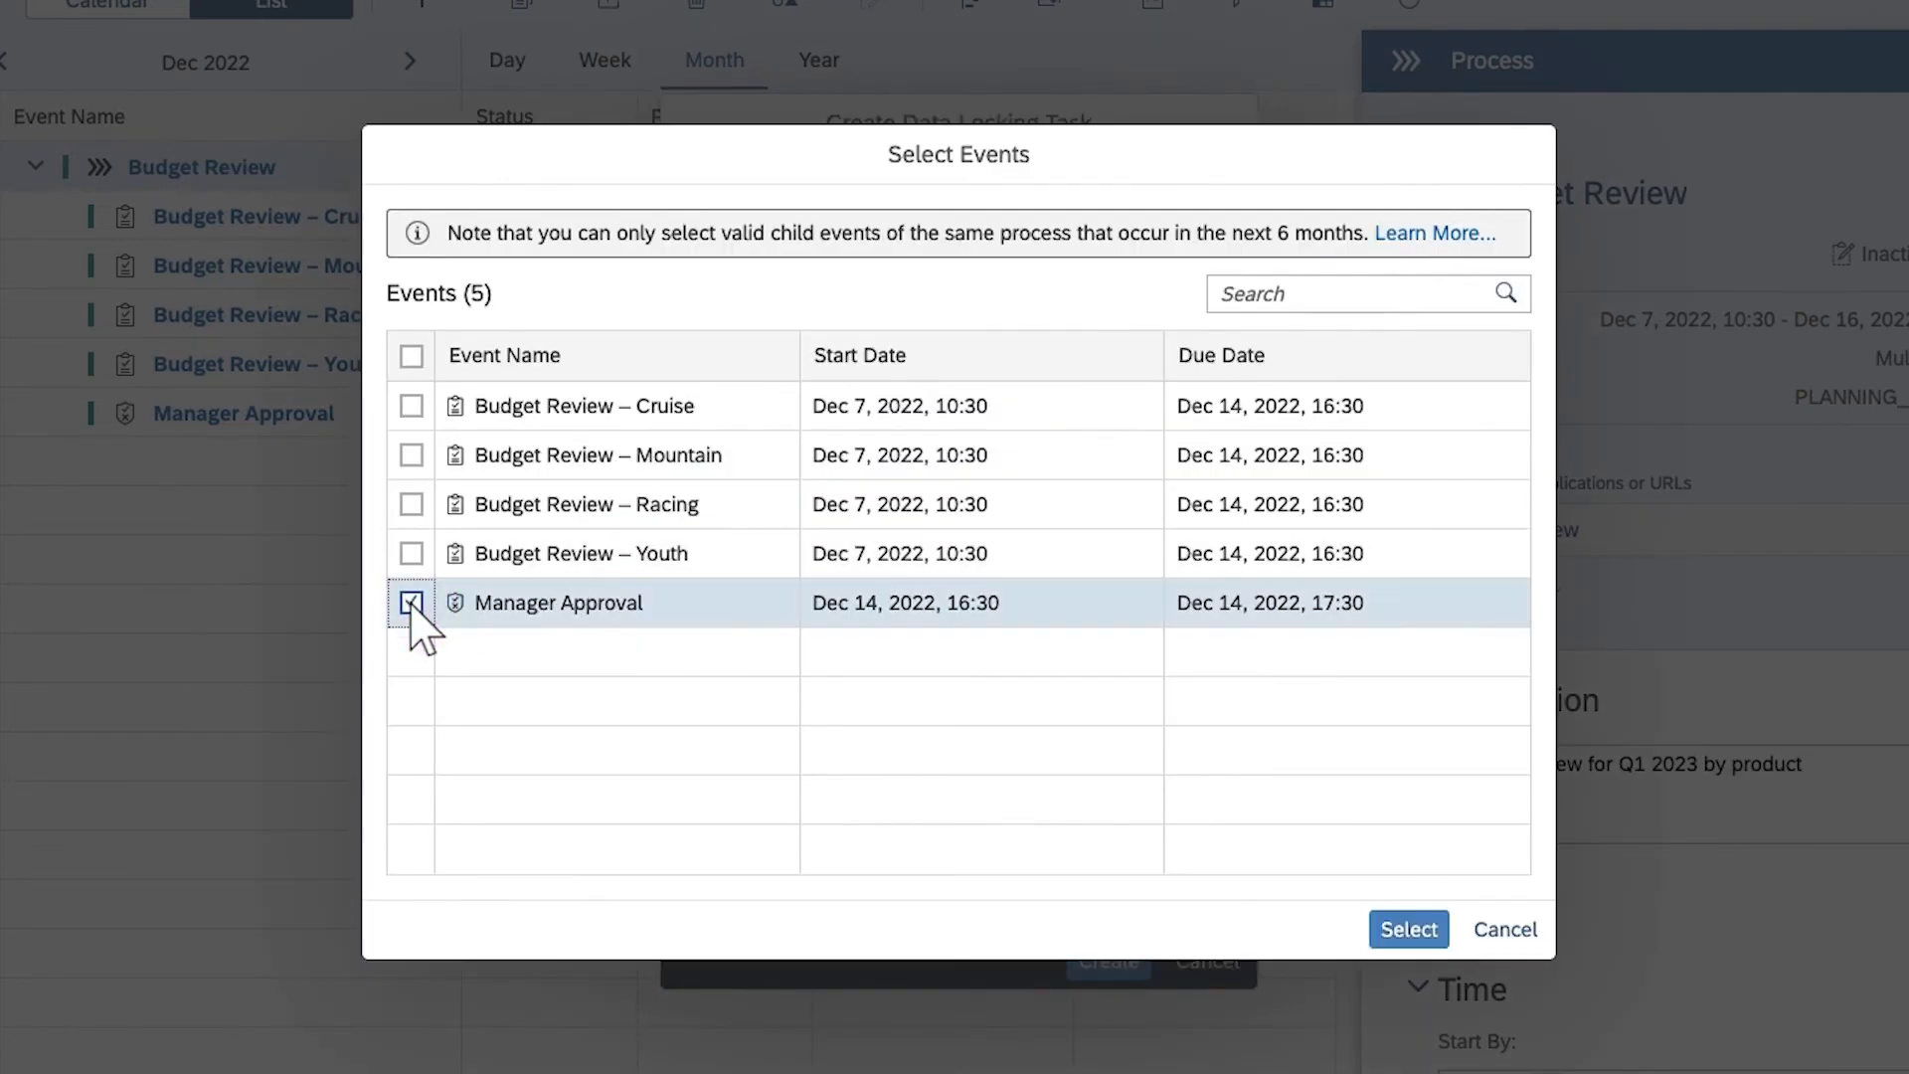
left_click(1406, 929)
left_click(1192, 708)
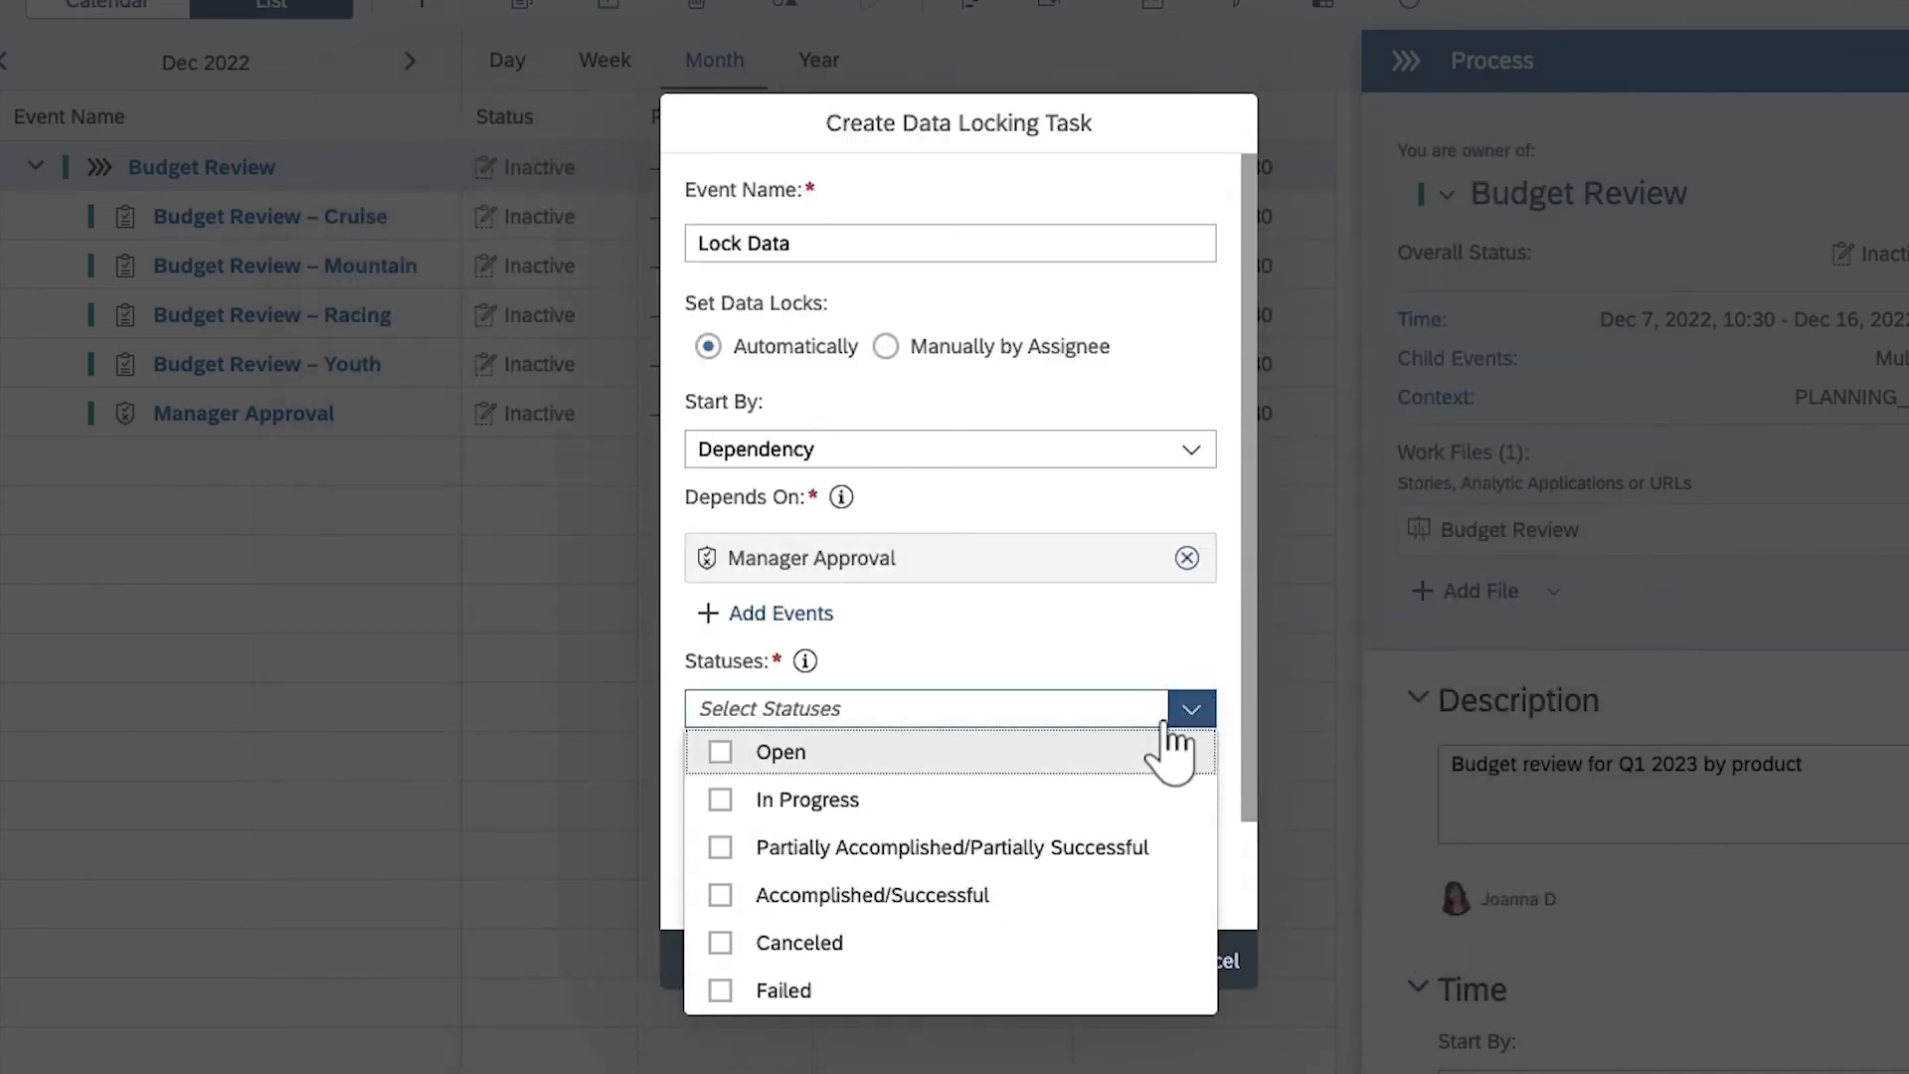
left_click(720, 896)
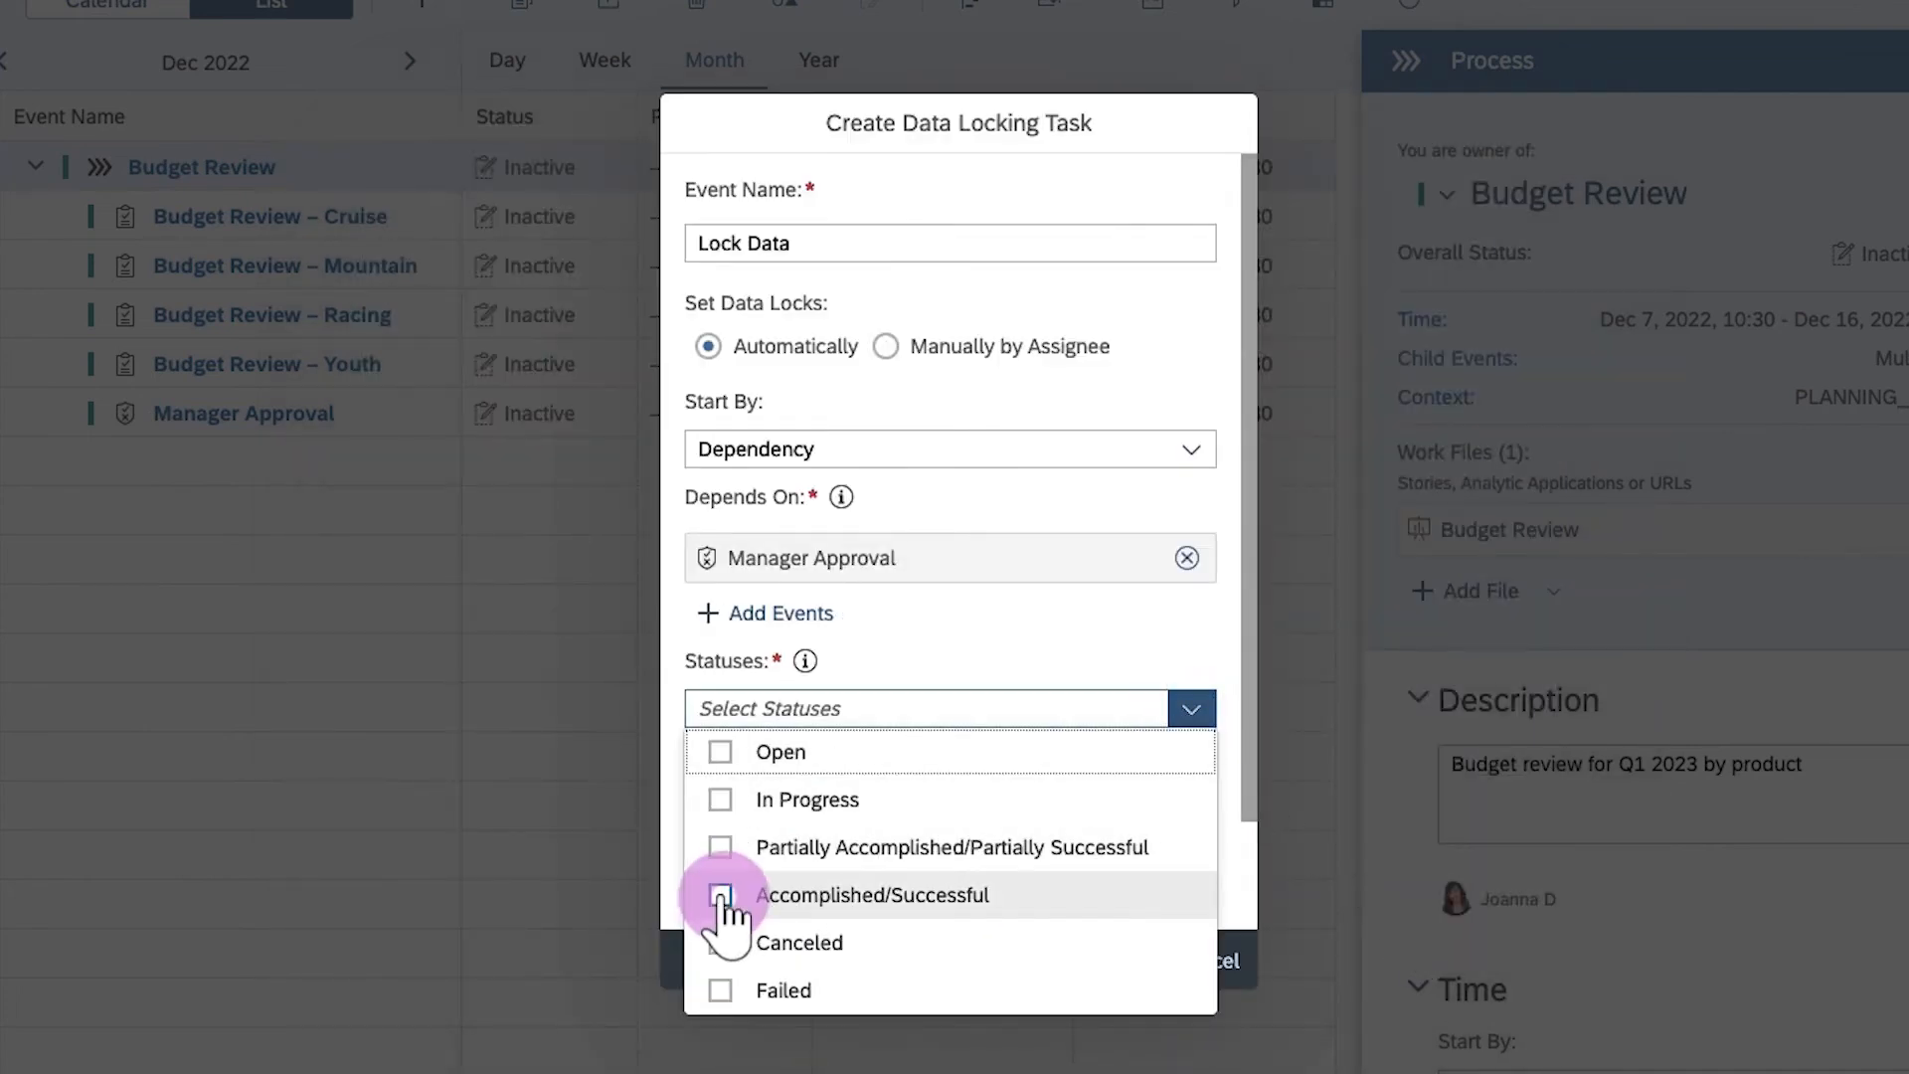
left_click(678, 824)
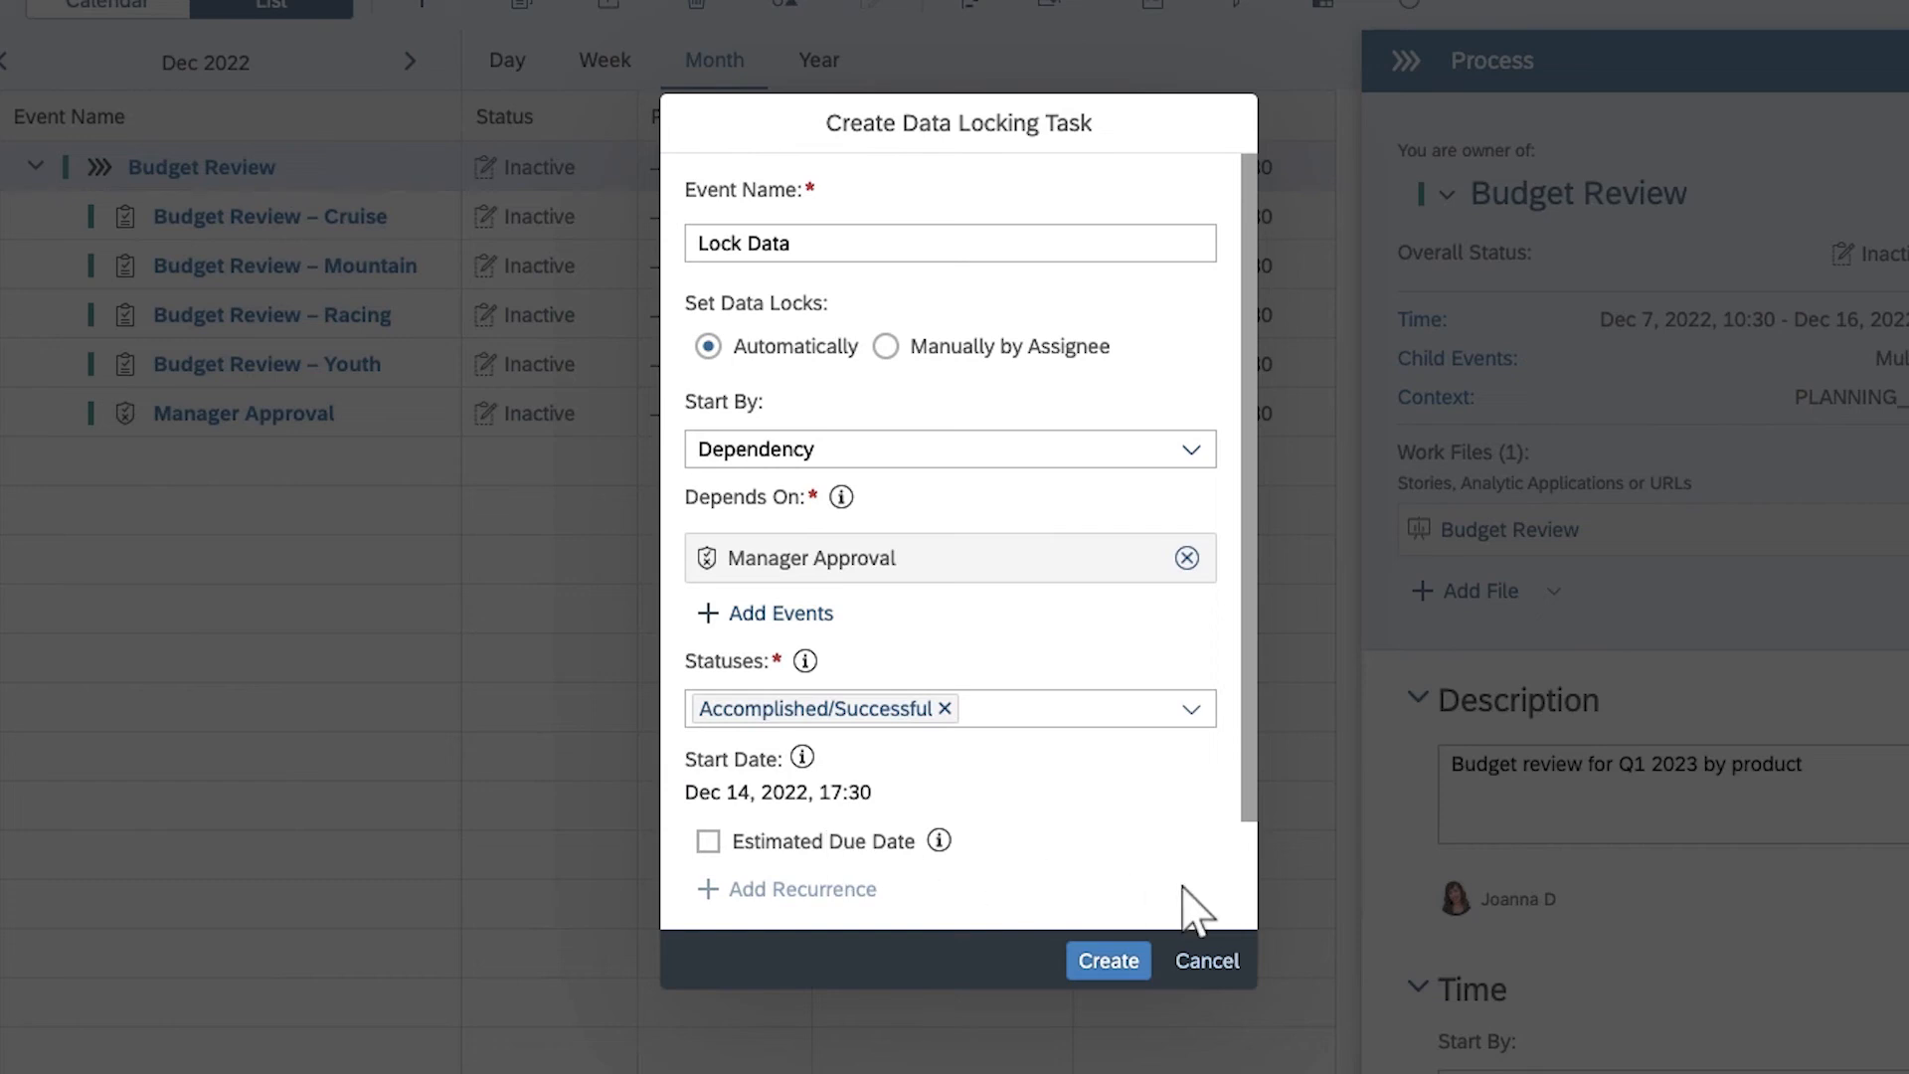
Give the Lock Data task an estimated due date of Dec 16, 2022, 17:30 and create it
left_click(1247, 895)
left_click(708, 716)
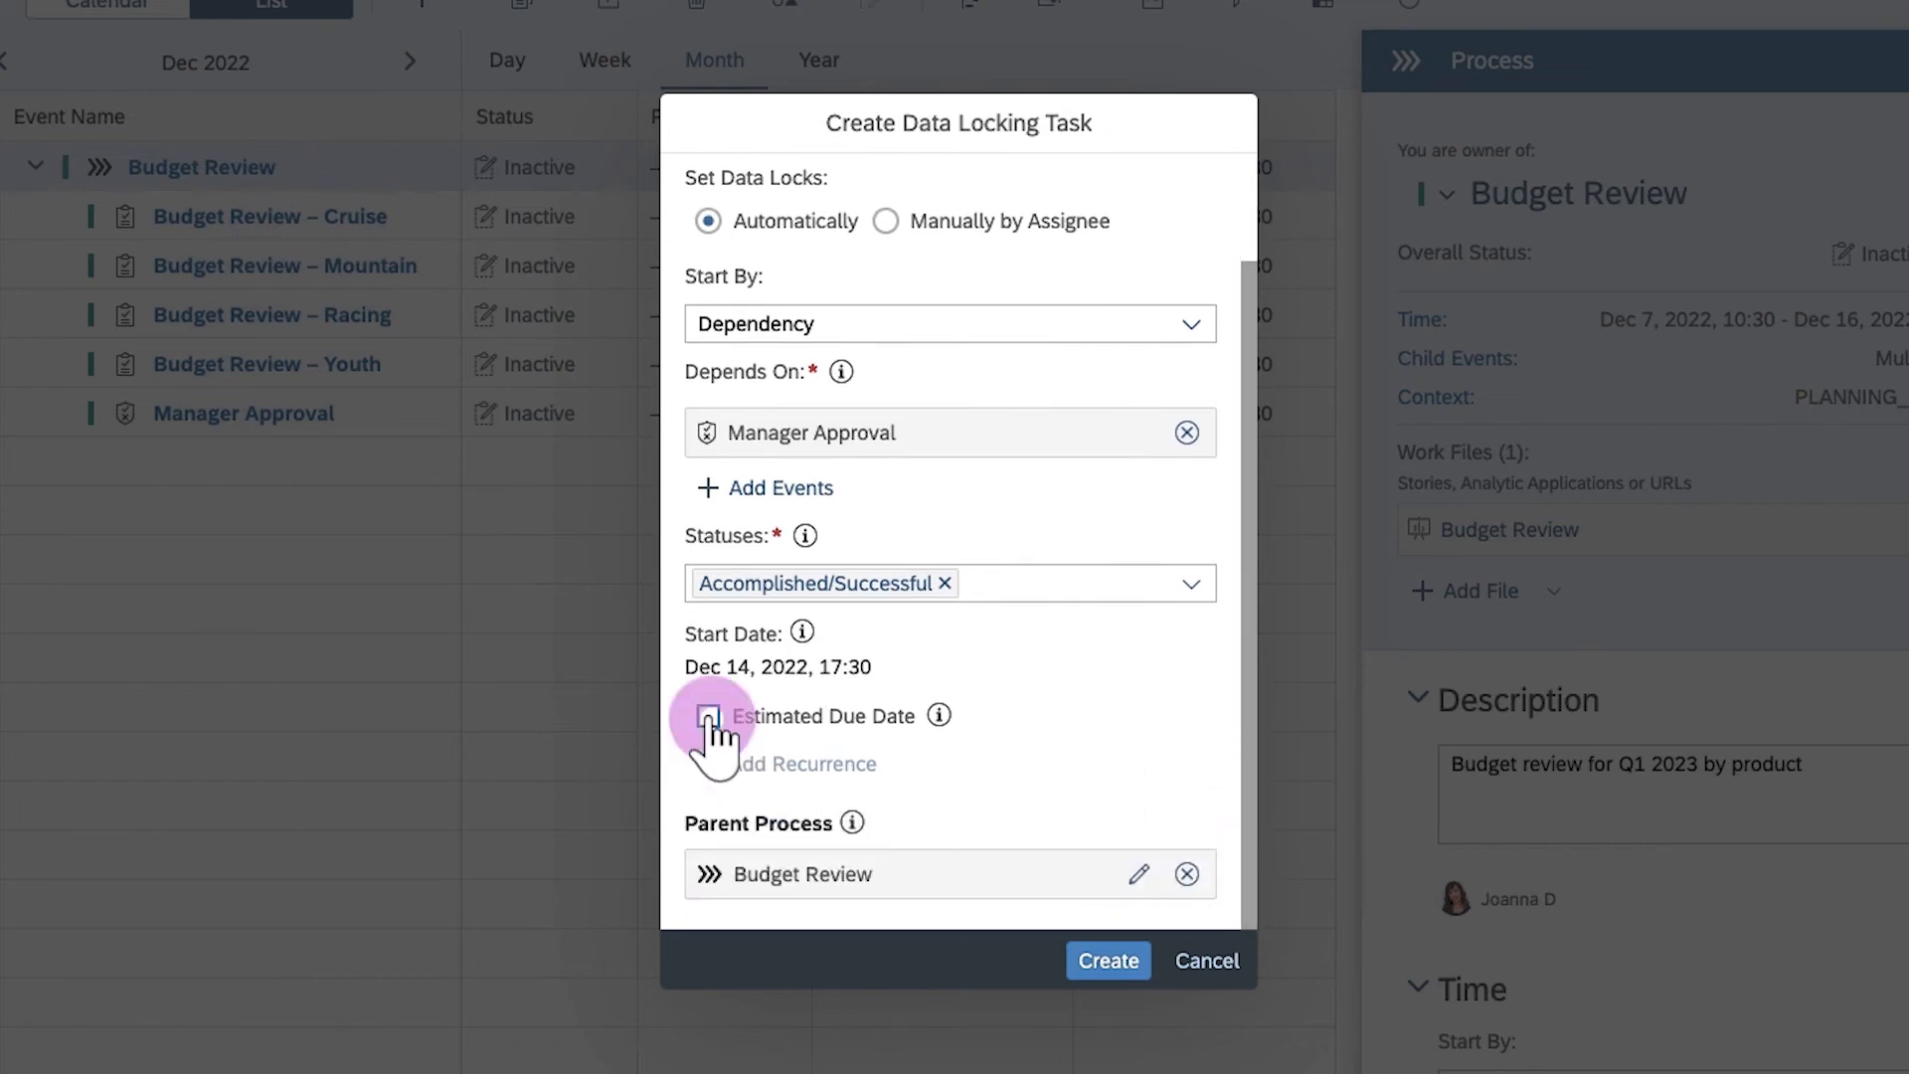
left_click(1107, 957)
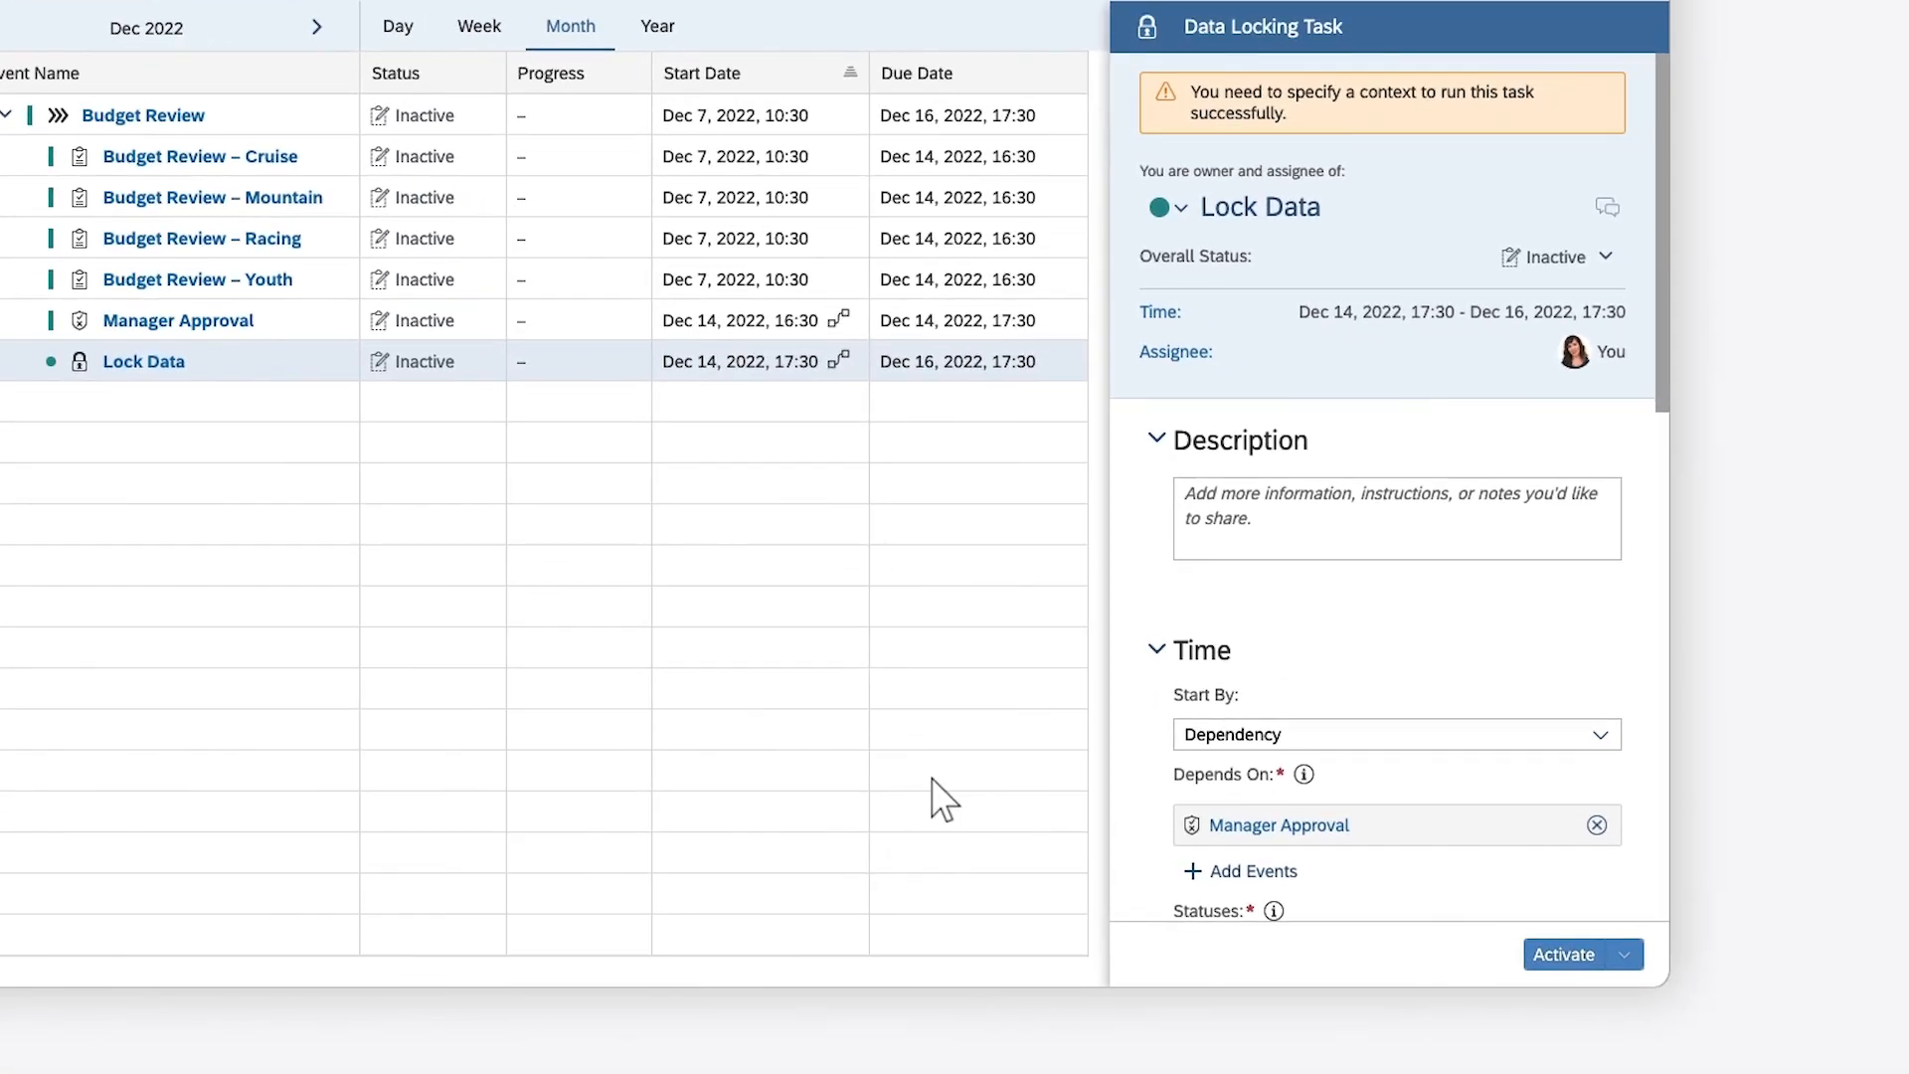
Set PLANNING_working as the context model of the Lock Data task and save the update
left_click(1748, 855)
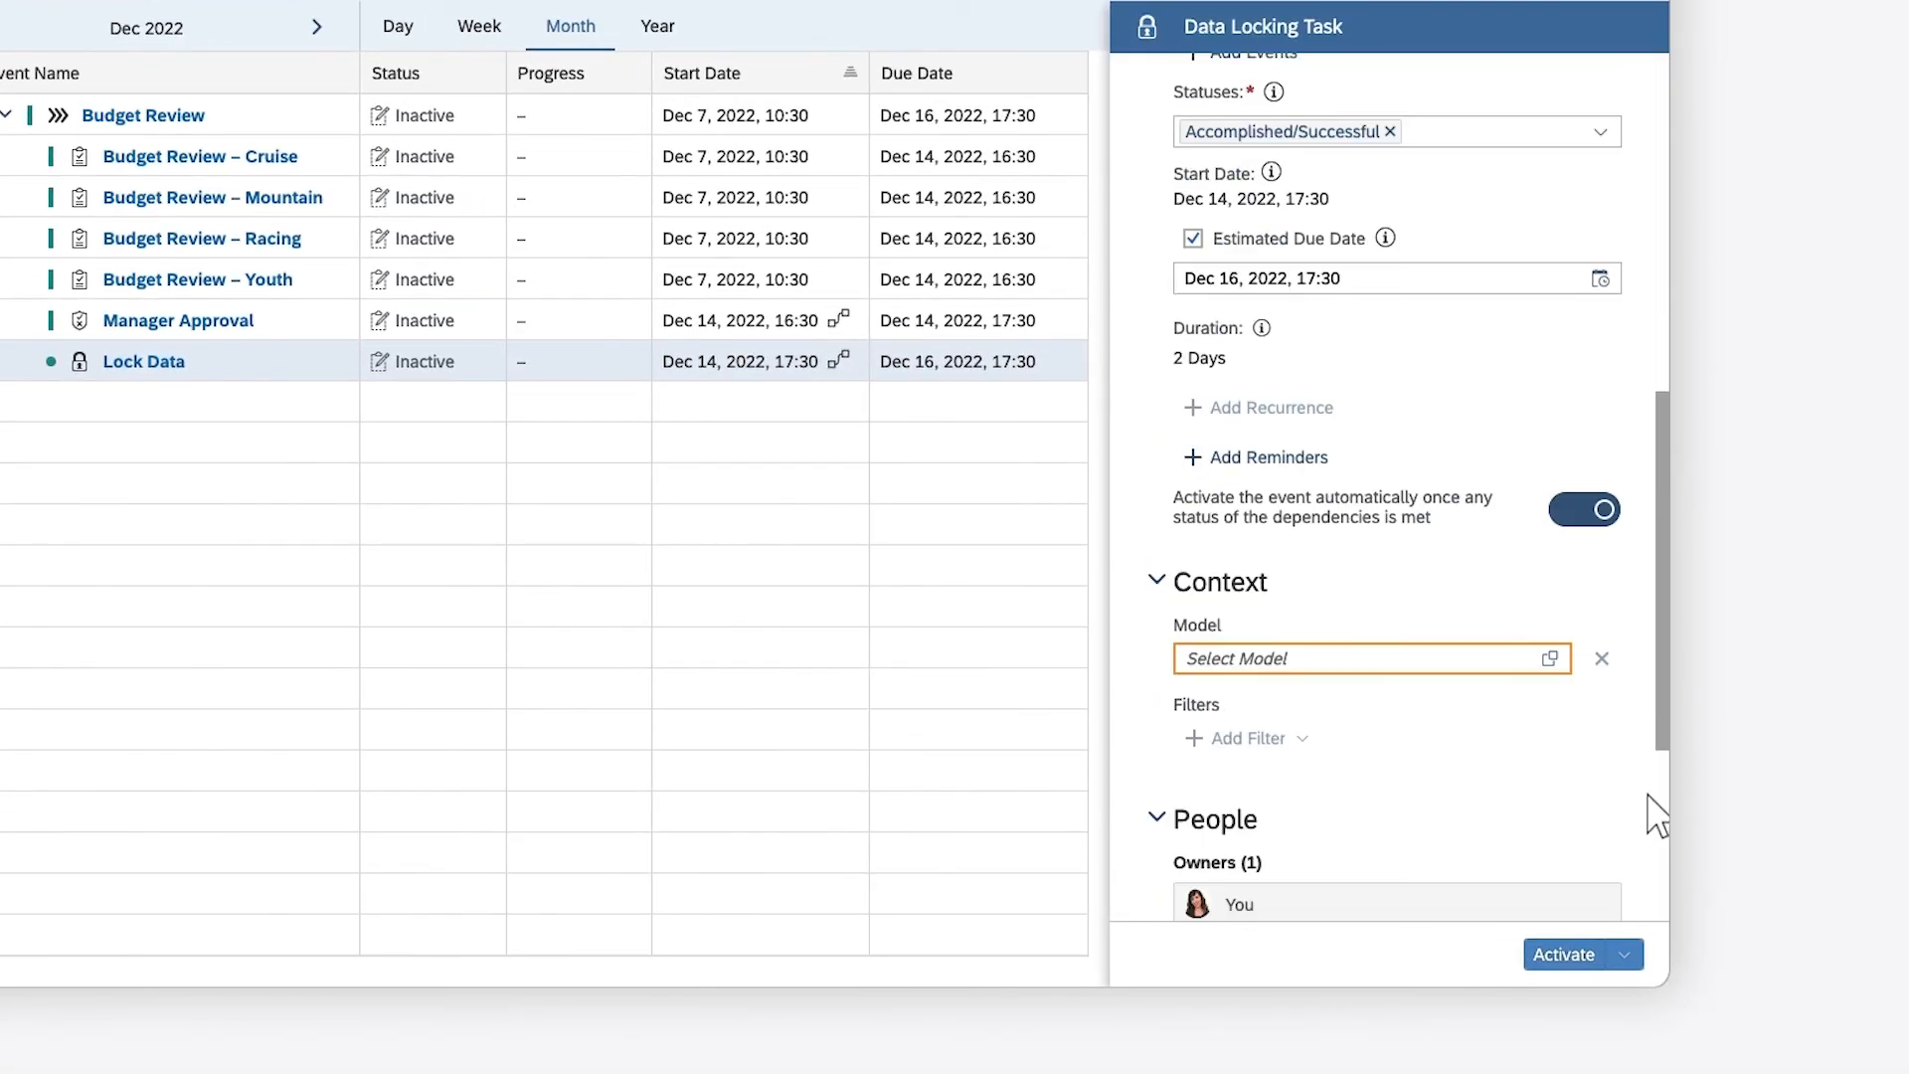
left_click(1550, 659)
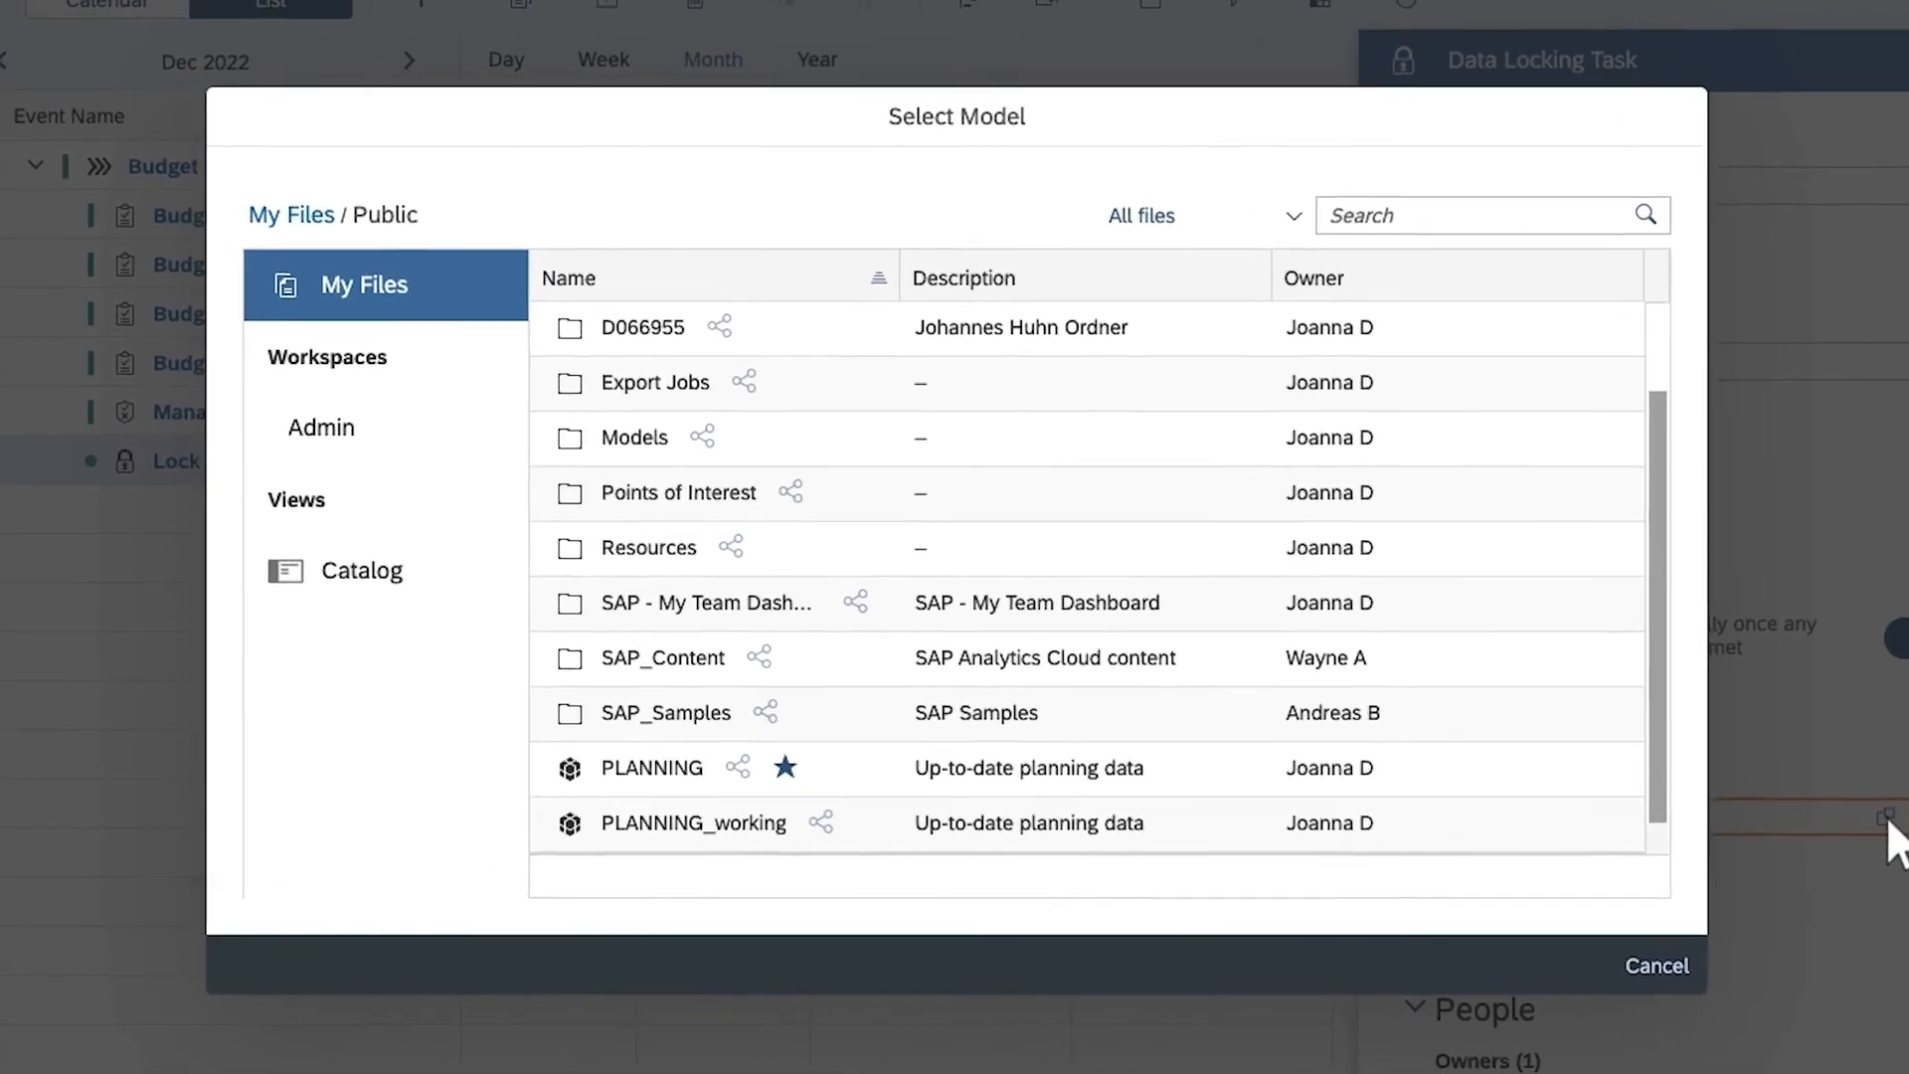
left_click(694, 828)
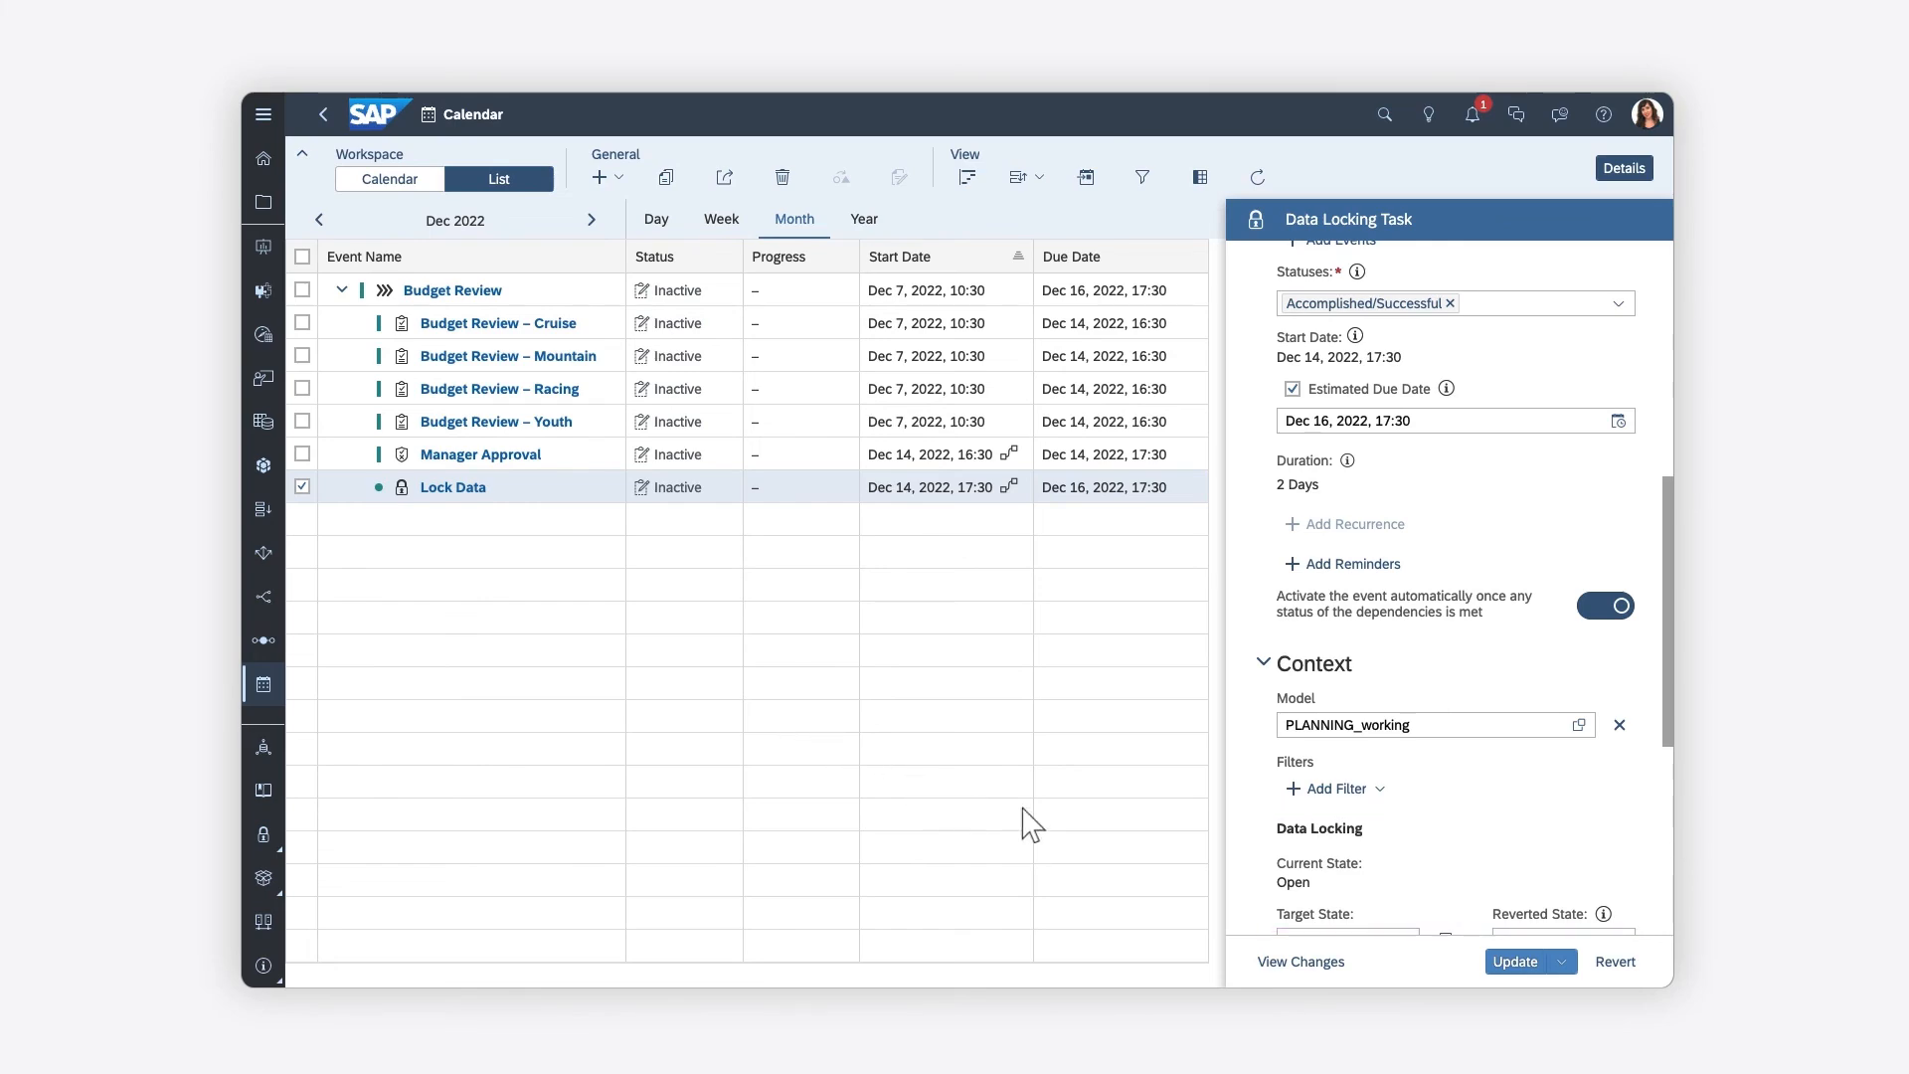
left_click(1502, 963)
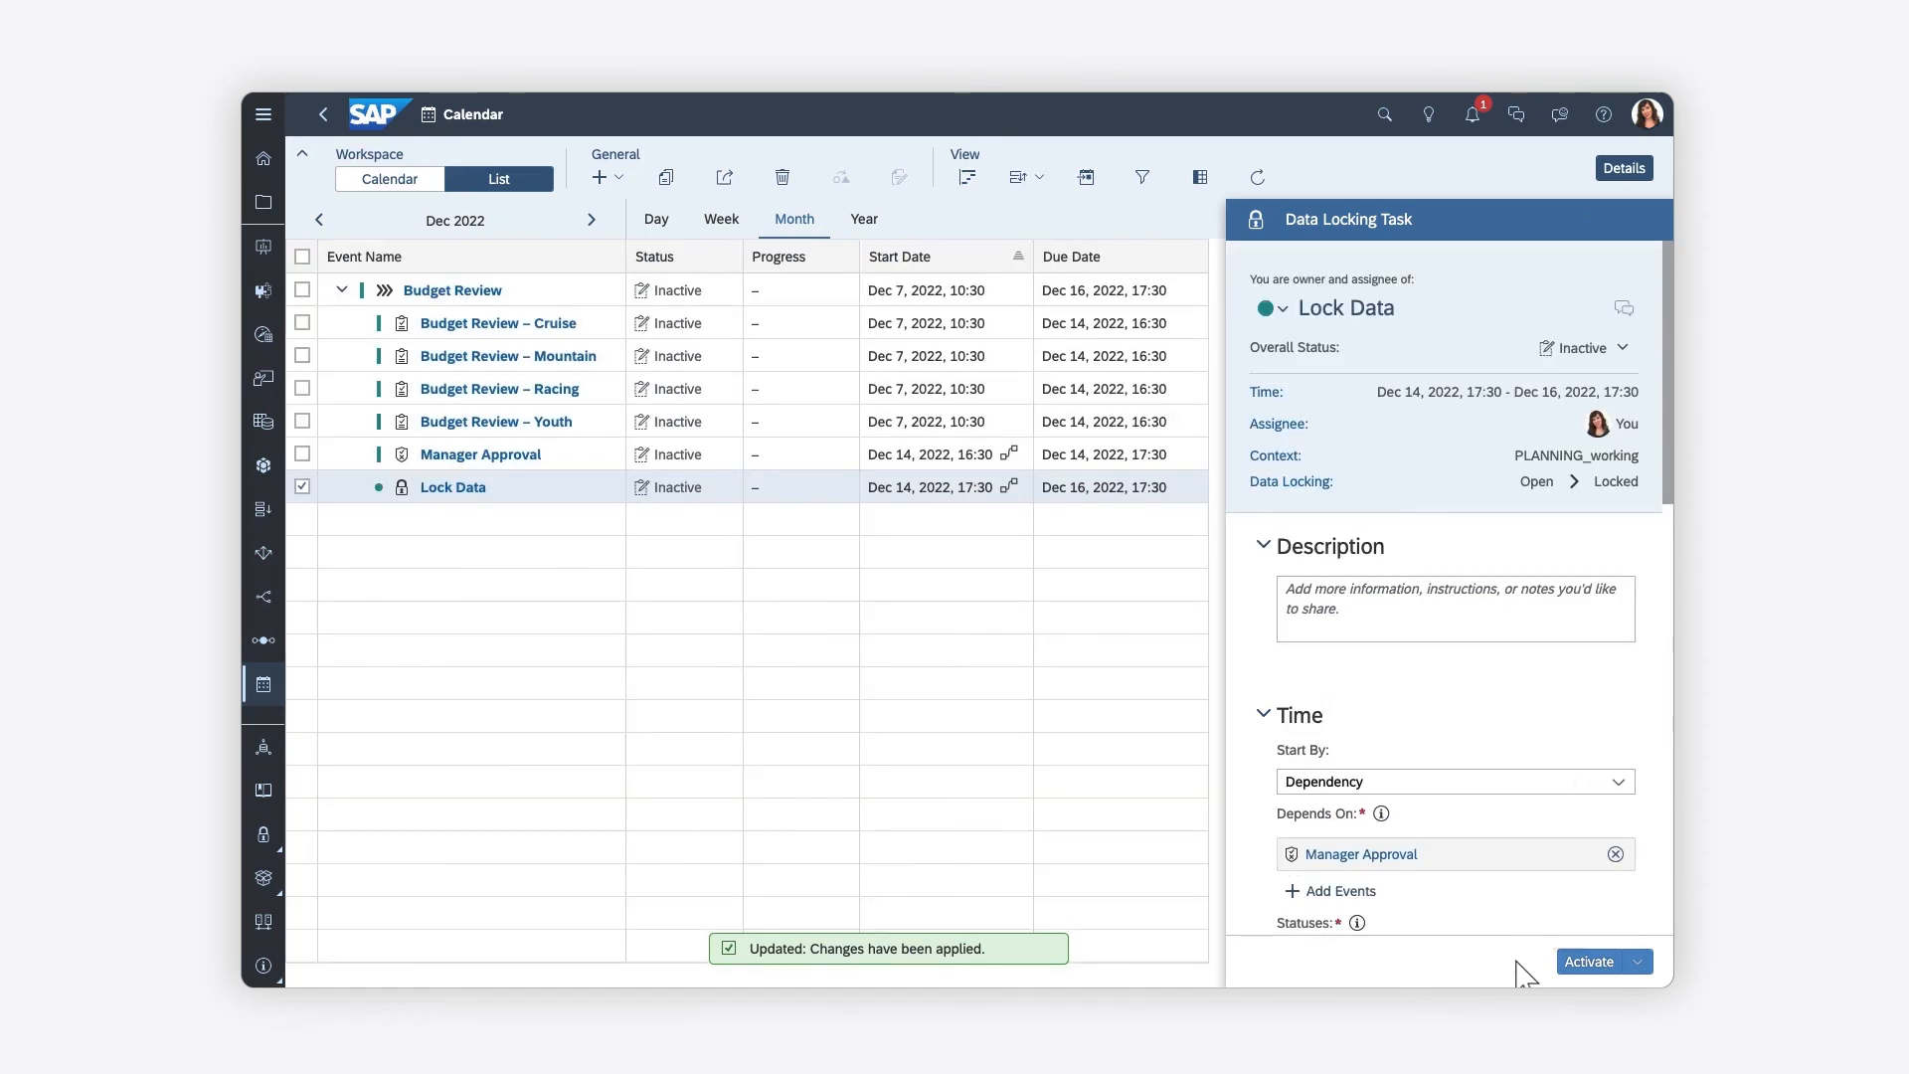
Select the parent Budget Review process in the event list to show its details
left_click(557, 290)
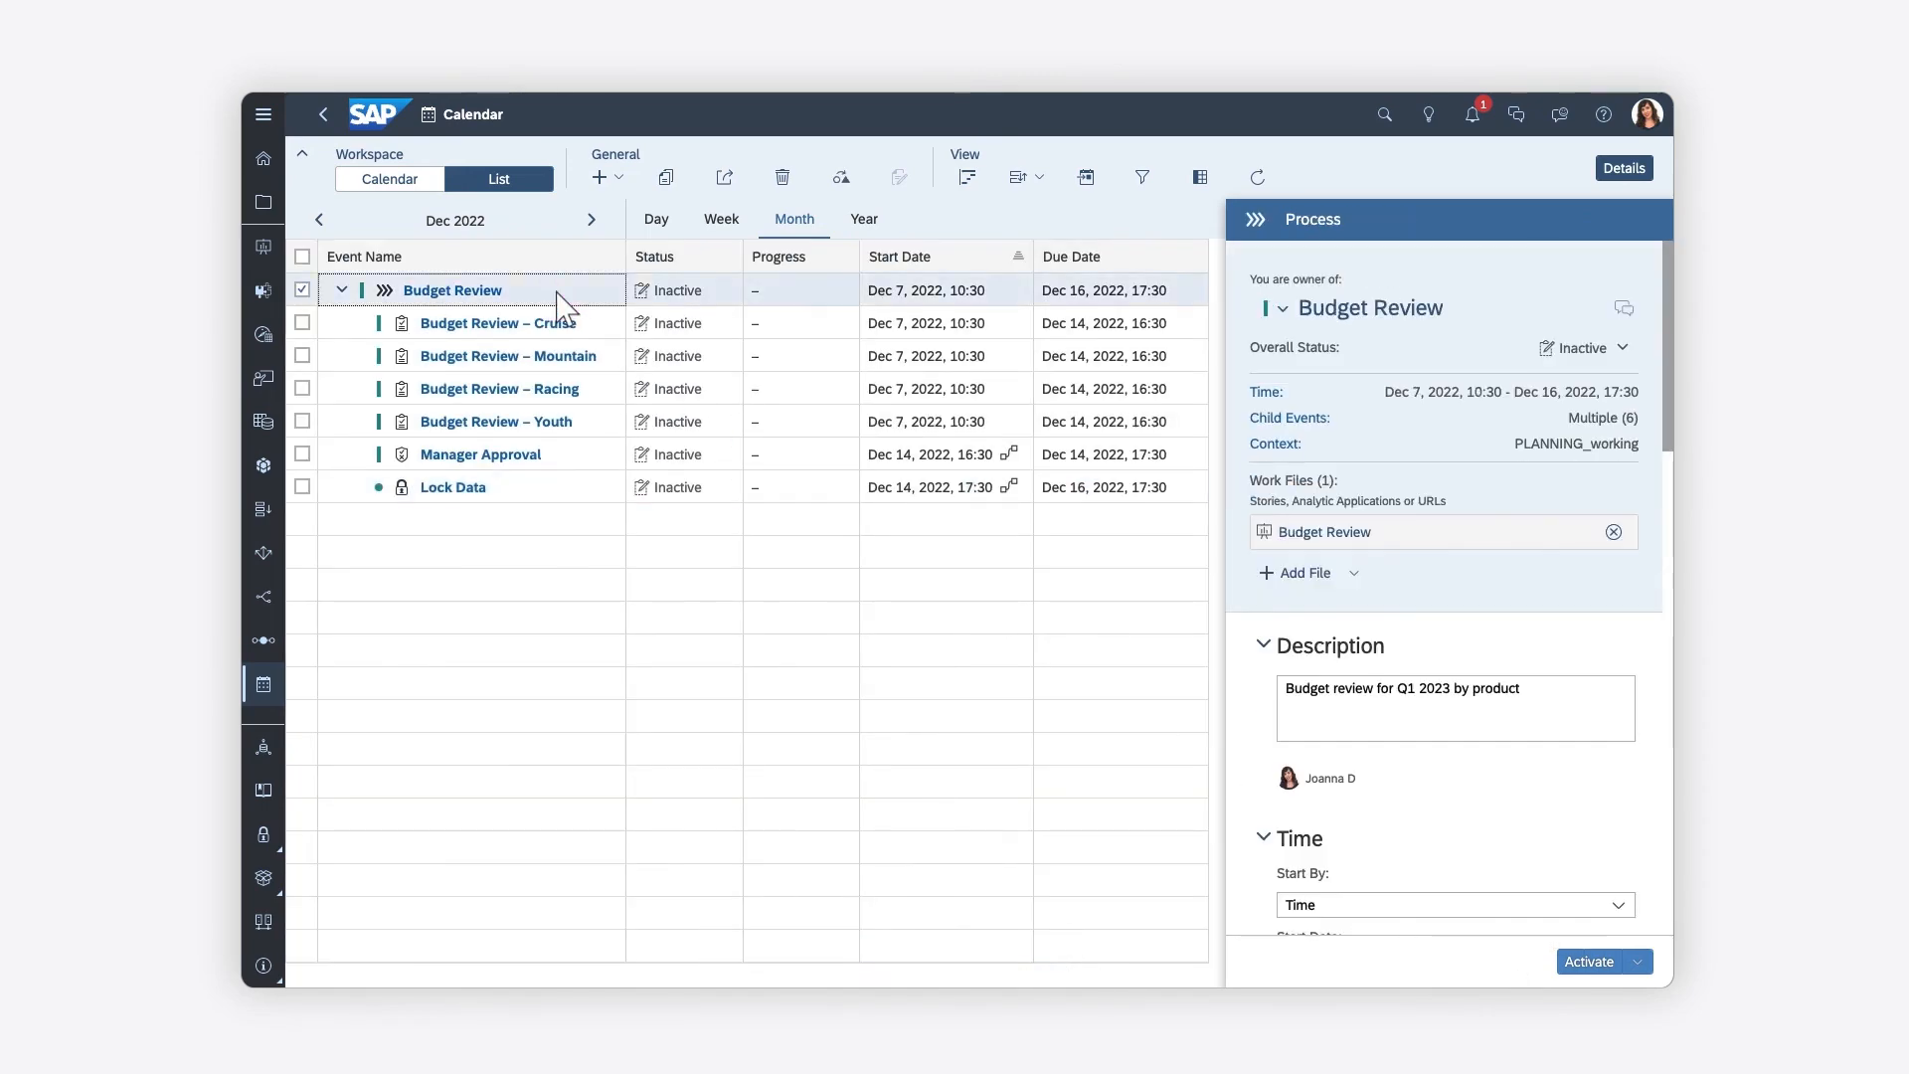